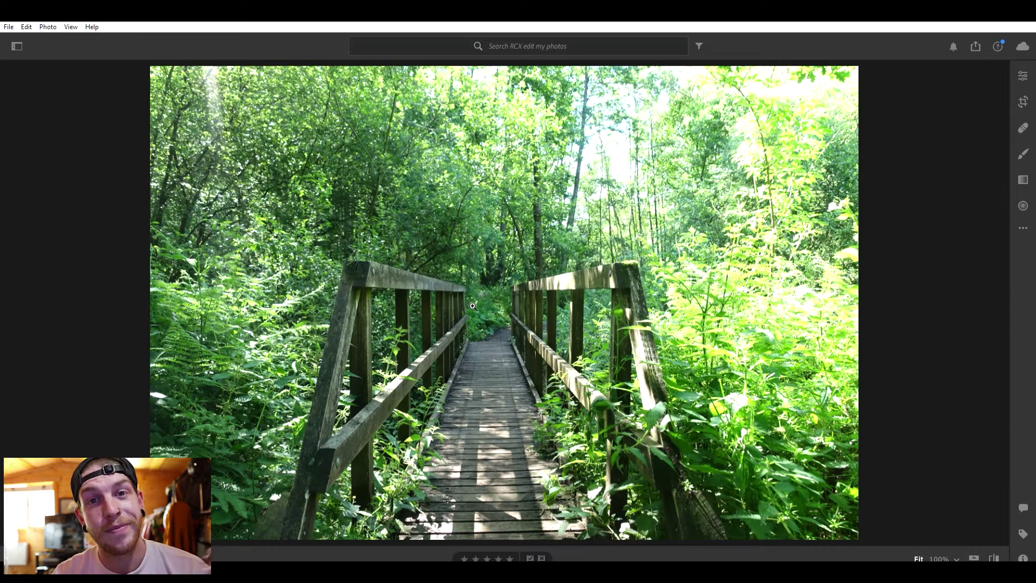
Preview the user presets Summer 04, Vintage harsh sunlight and Vintage Soft on the bridge photo
left_click(1025, 74)
left_click(900, 555)
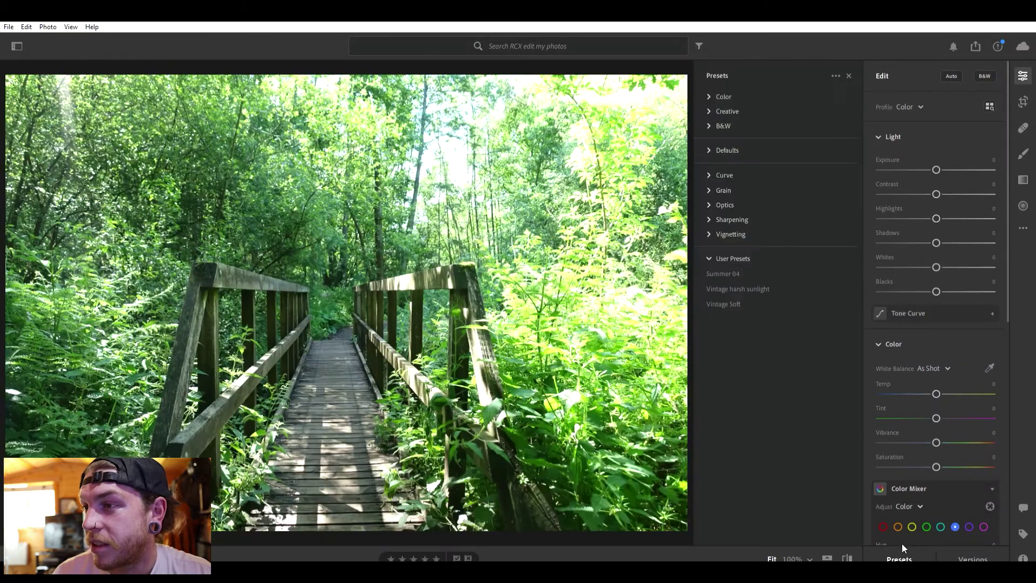
left_click(734, 273)
key("ctrl+z")
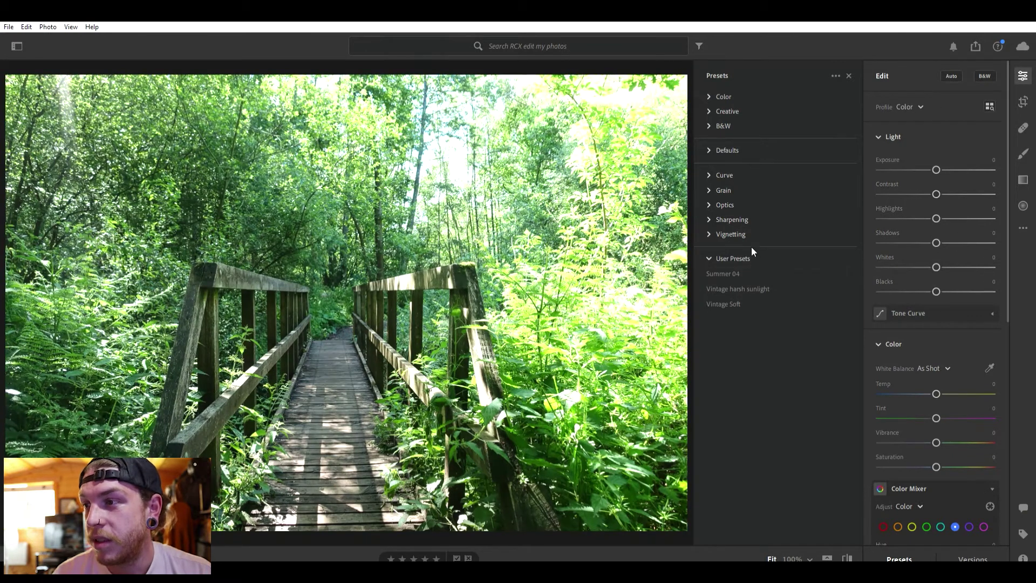
left_click(742, 270)
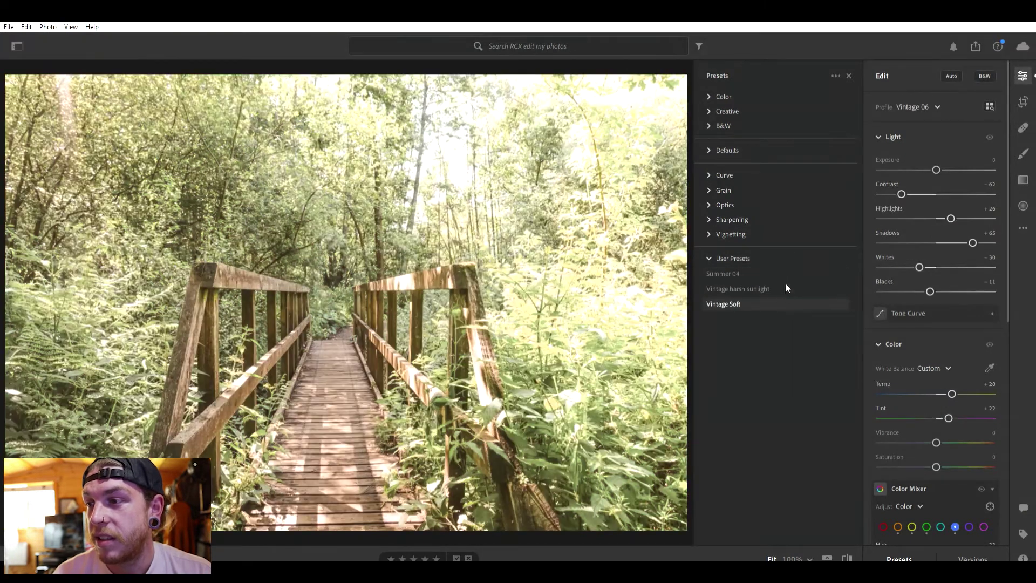
left_click(786, 282)
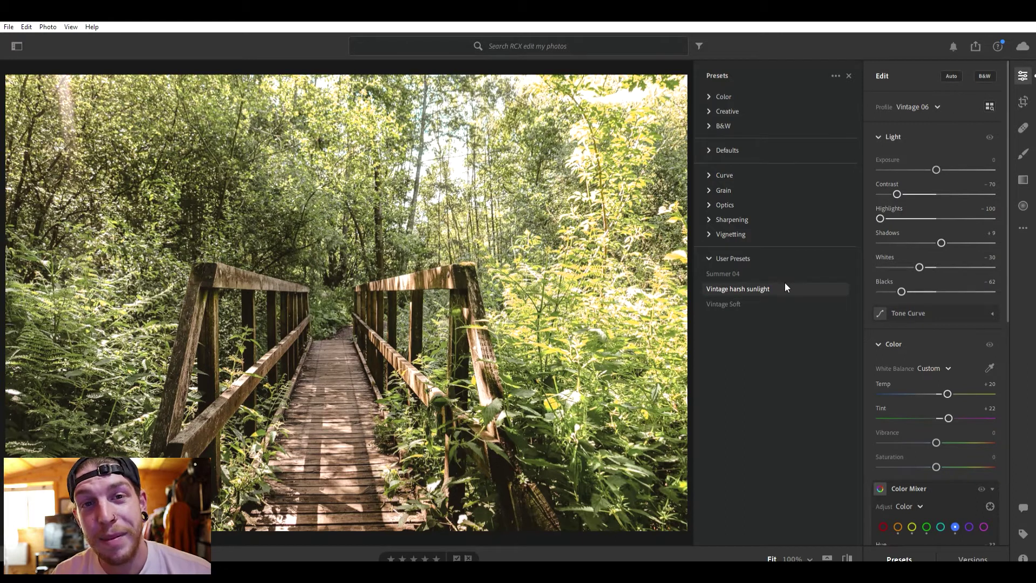
left_click(750, 273)
left_click(747, 281)
left_click(747, 271)
left_click(747, 281)
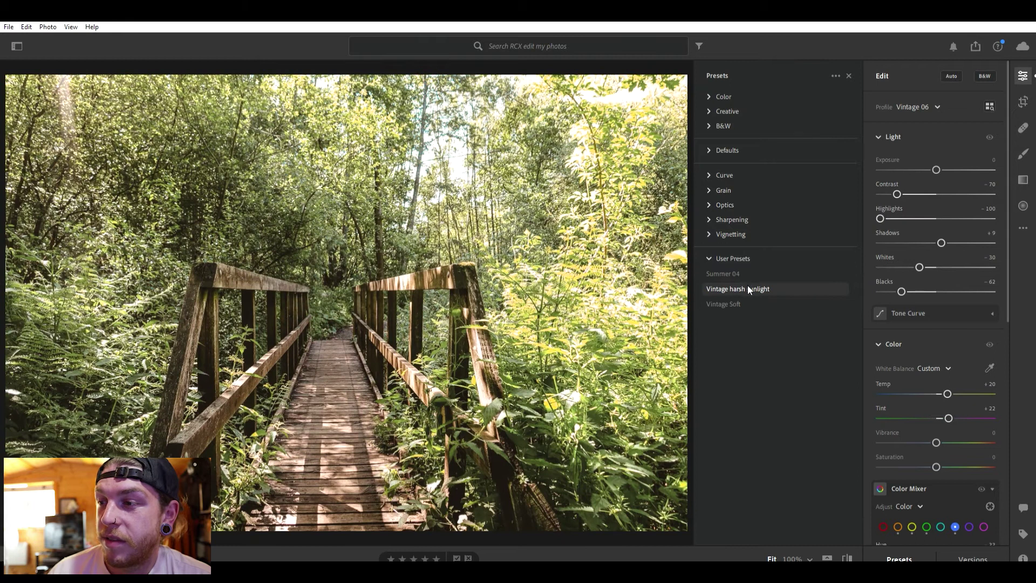
Apply the Vintage harsh sunlight preset to the bridge photo and set Exposure to -0.58 and Blacks to -72
left_click(749, 289)
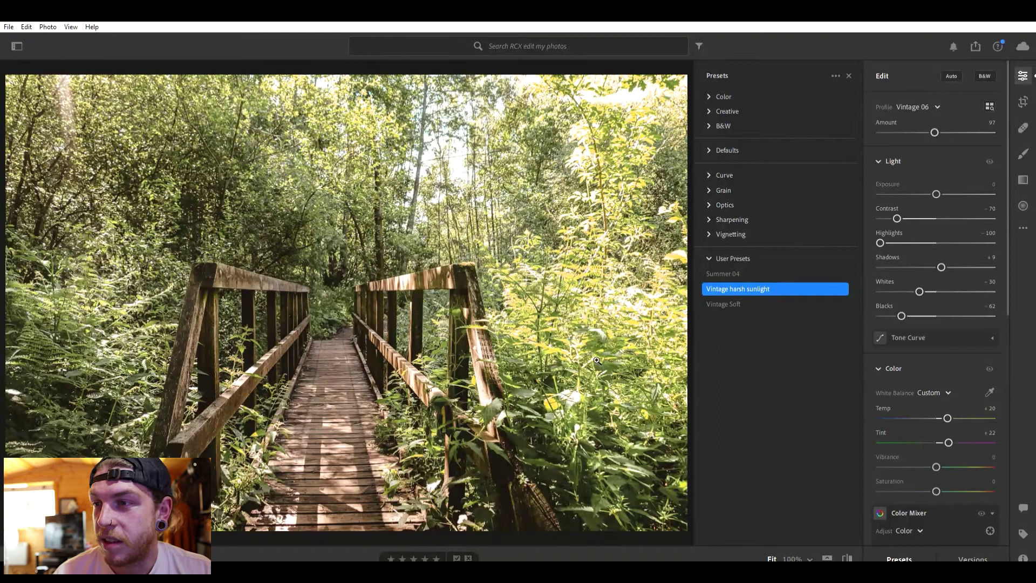
left_click_drag(937, 187, 930, 185)
left_click_drag(900, 312, 895, 315)
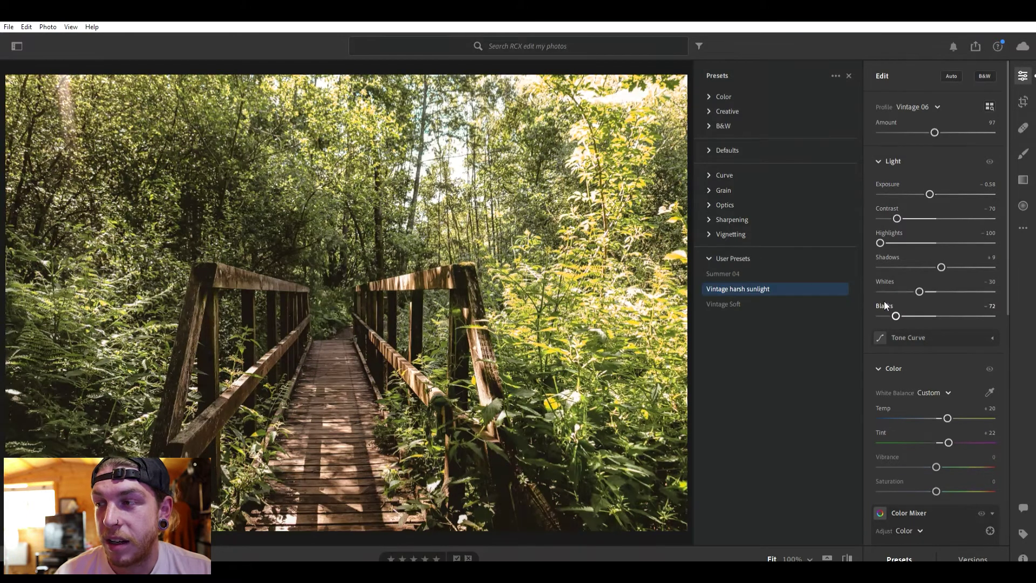
Crop the bridge photo slightly inward from its lower-right corner, keeping the original aspect ratio
left_click(1023, 101)
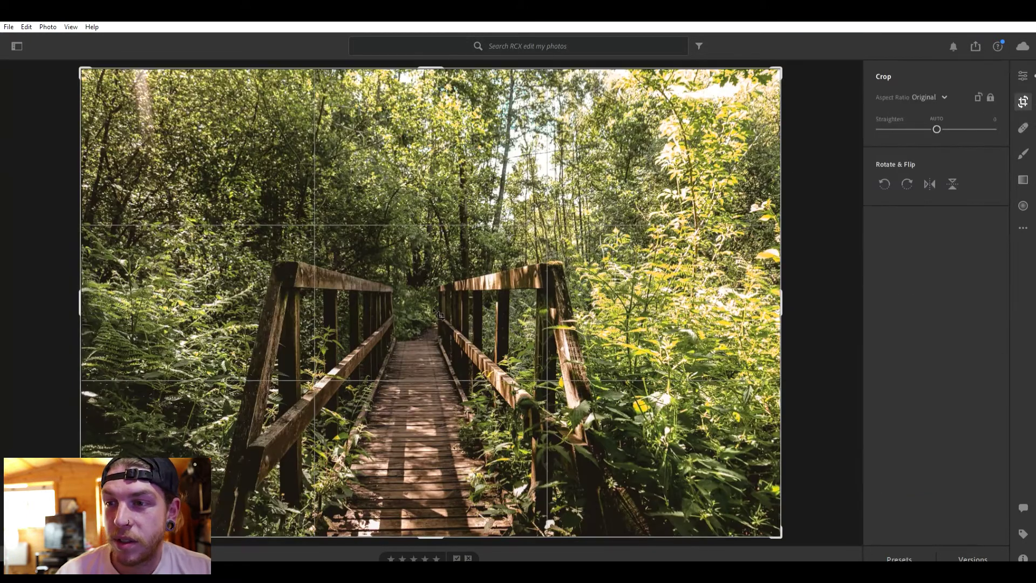
left_click_drag(779, 535, 770, 521)
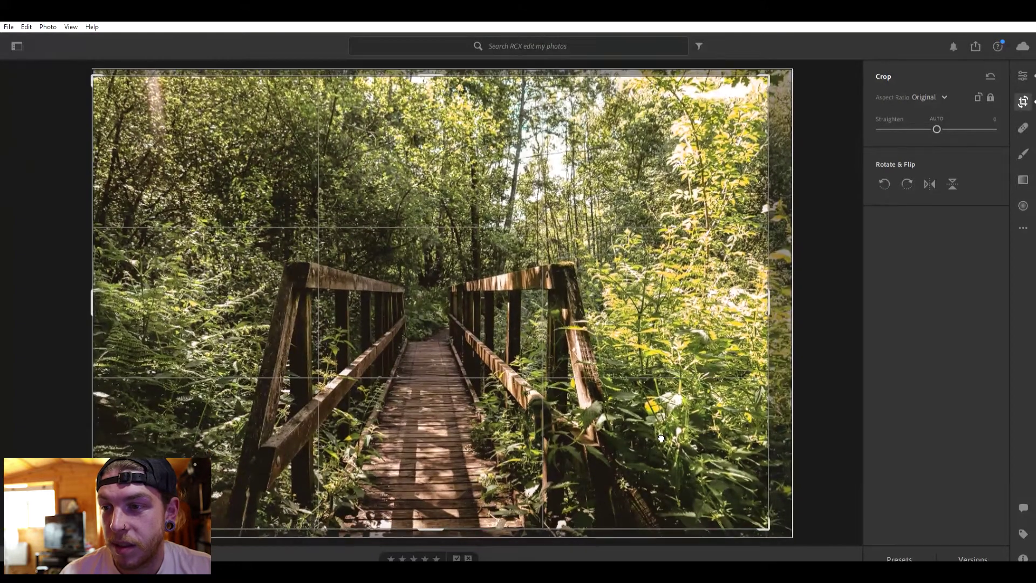
left_click(1030, 98)
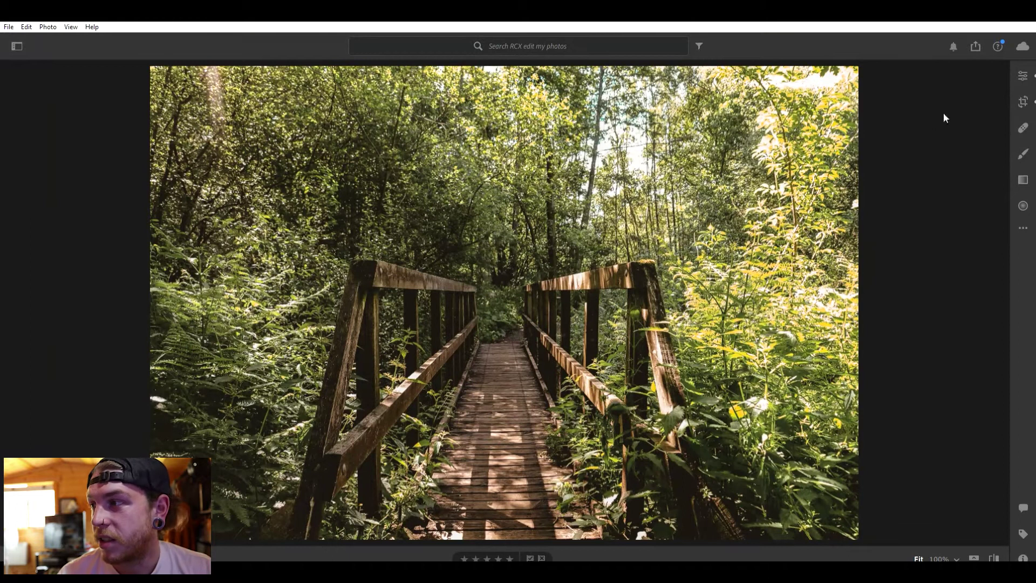
Add an inverted radial gradient around the far end of the bridge path, with Exposure -0.96 and Clarity +18
left_click(1022, 204)
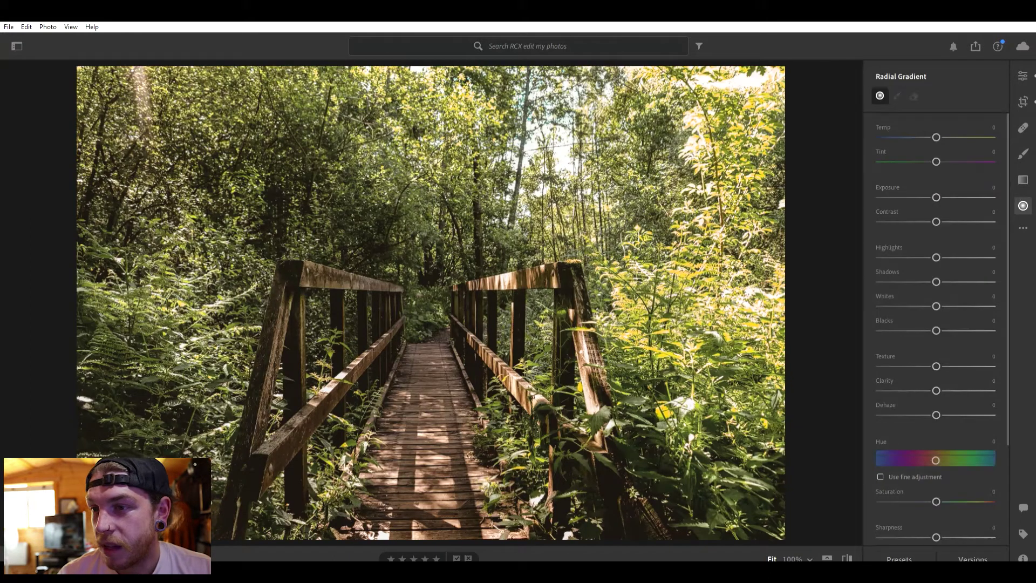
left_click_drag(400, 283, 549, 371)
left_click_drag(398, 282, 433, 302)
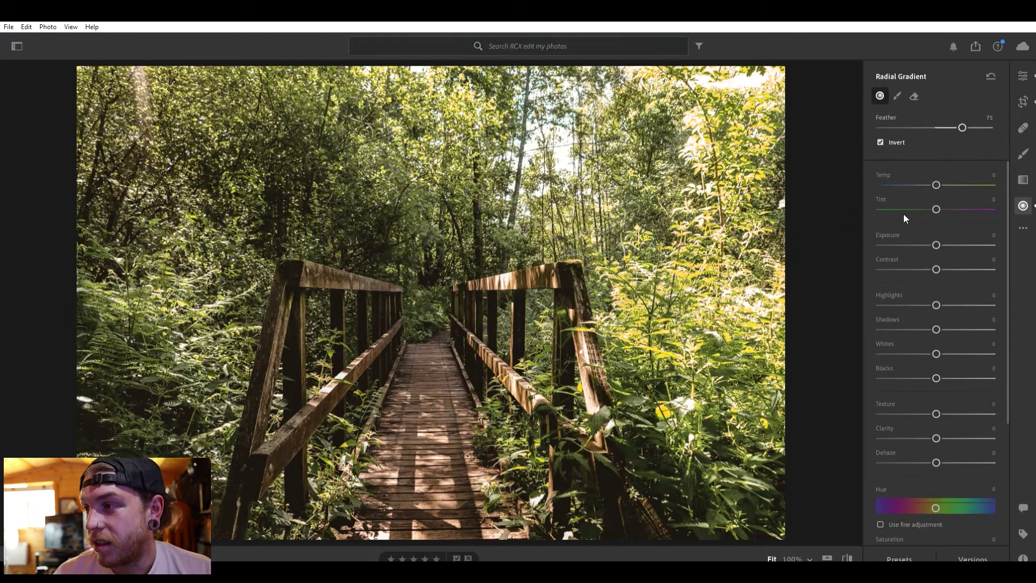
left_click_drag(936, 244, 921, 243)
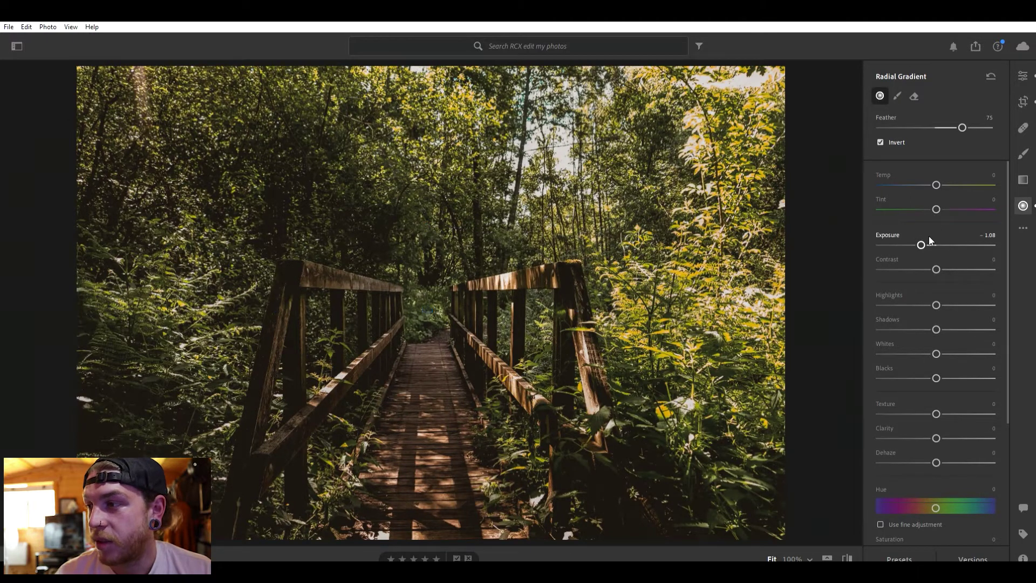
left_click_drag(923, 238, 925, 238)
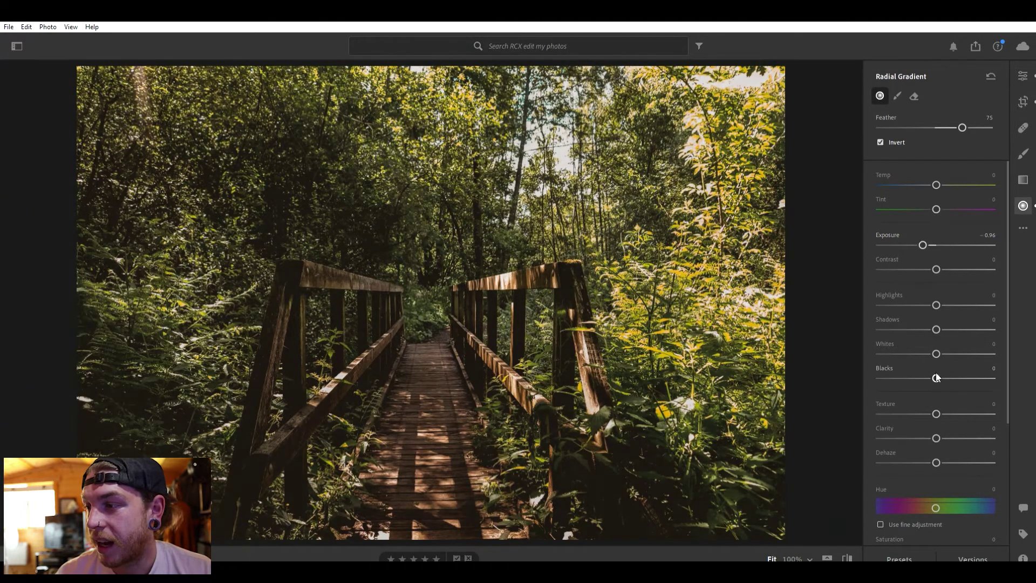
left_click_drag(937, 424, 945, 425)
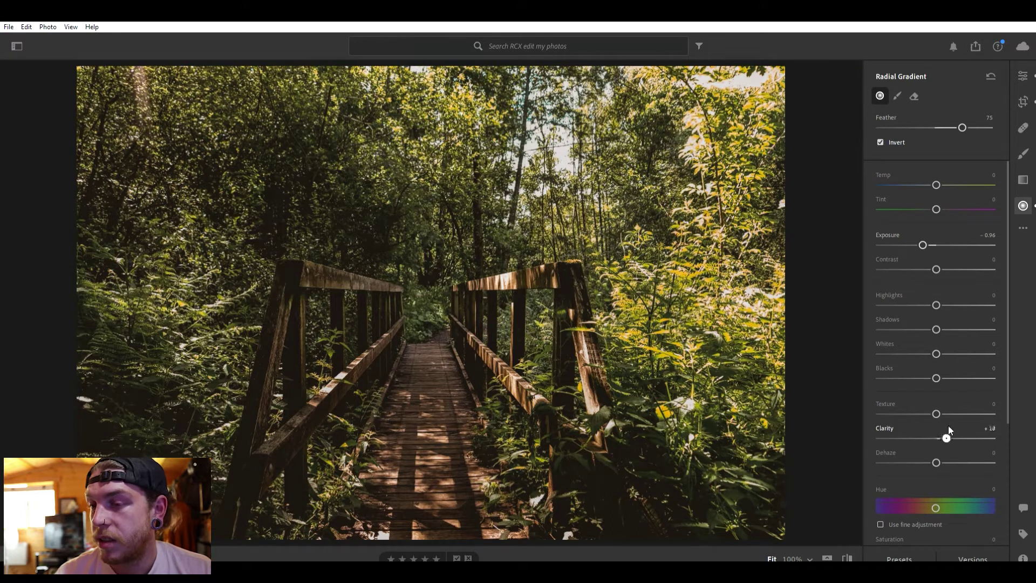
Compare the edited bridge photo with its unedited original
key("e")
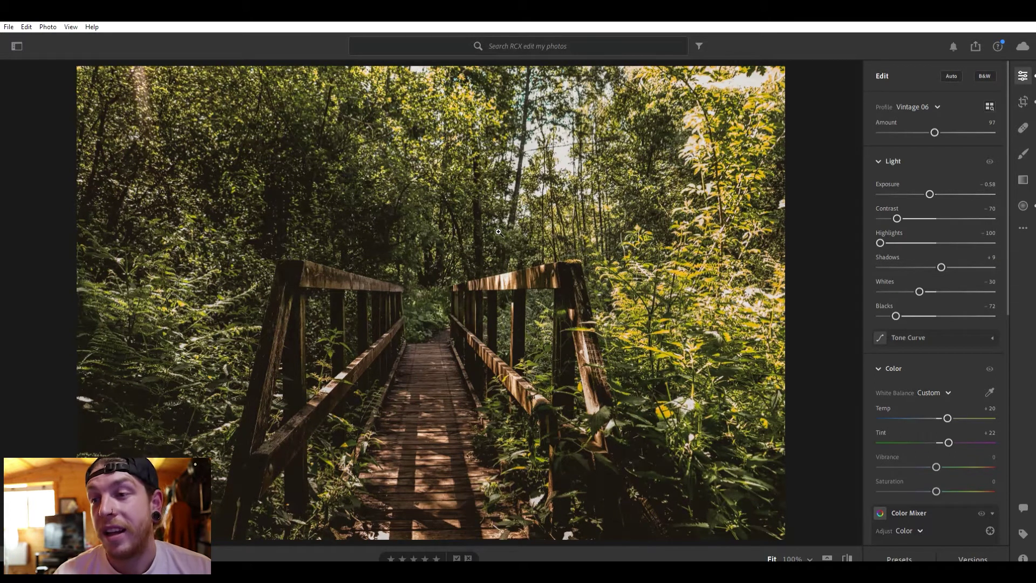
key("backslash")
key("backslash")
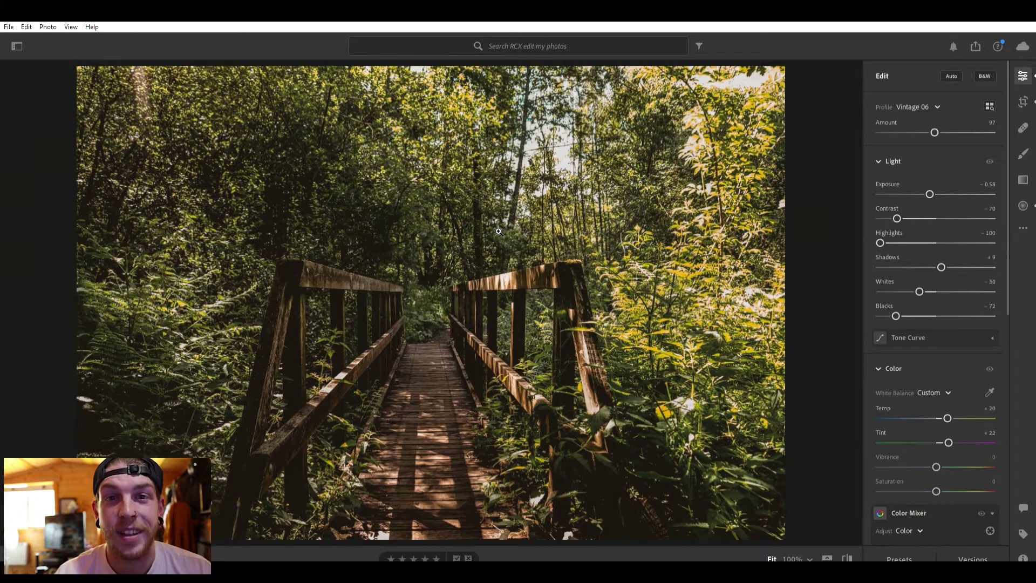
Go to the next photo, showing the wind turbines, and inspect the main turbine at 100% zoom
key("Right")
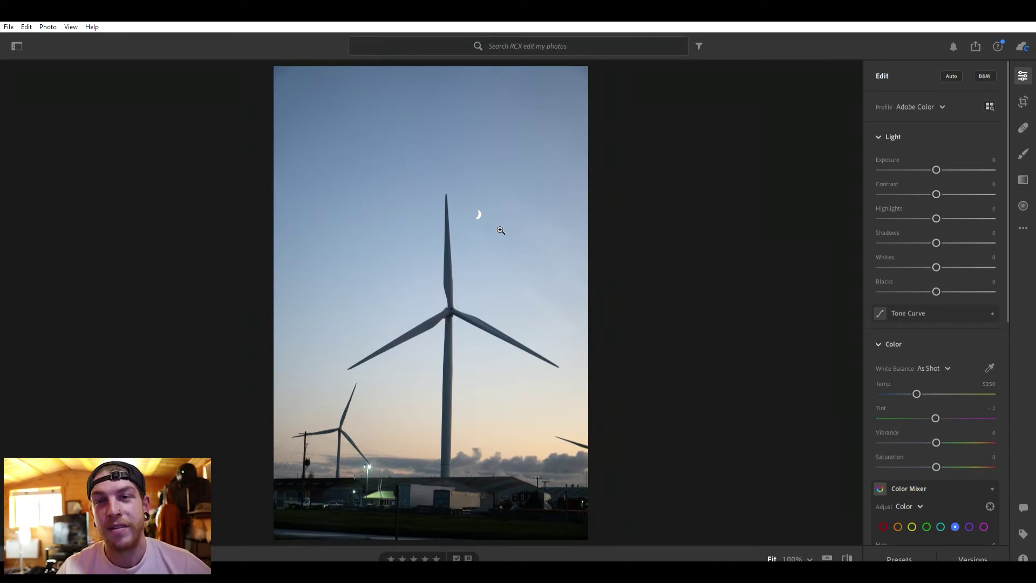
key("i")
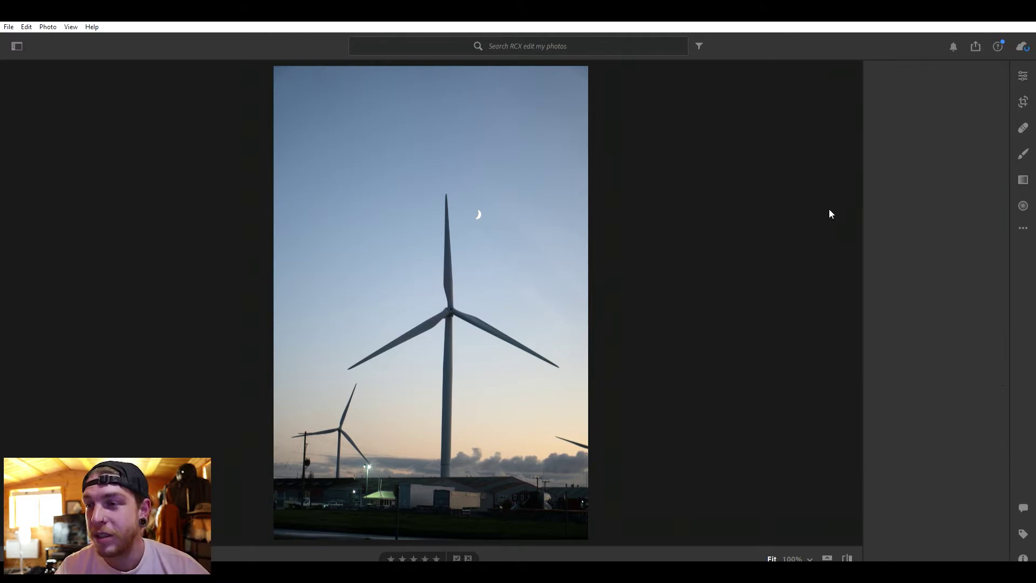
key("i")
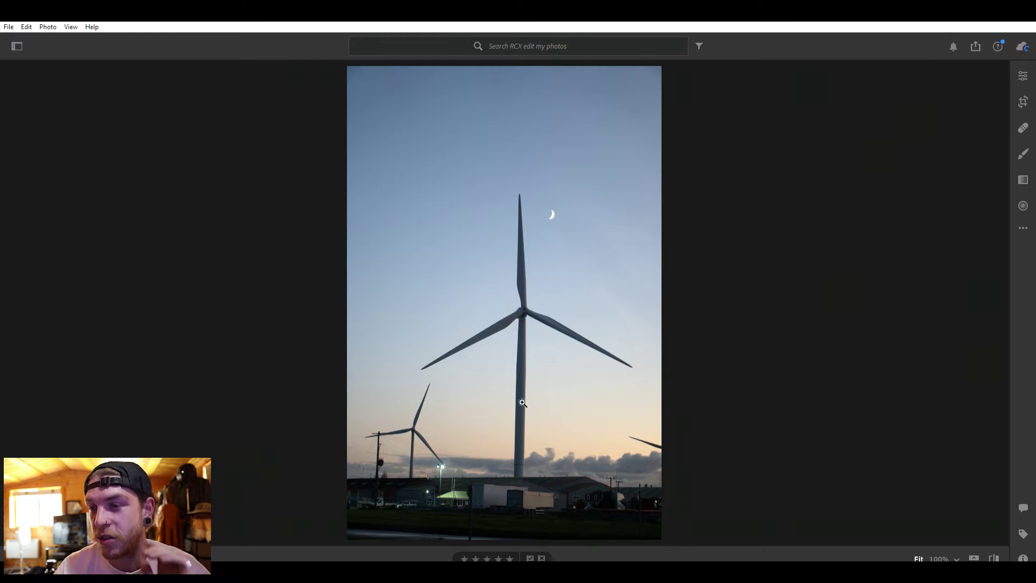
left_click(533, 345)
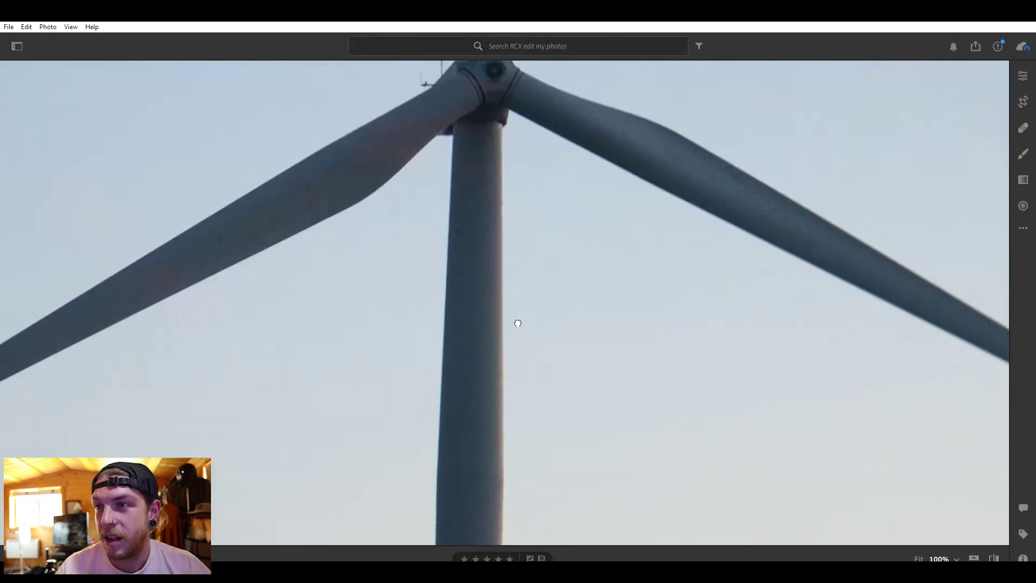
left_click(516, 322)
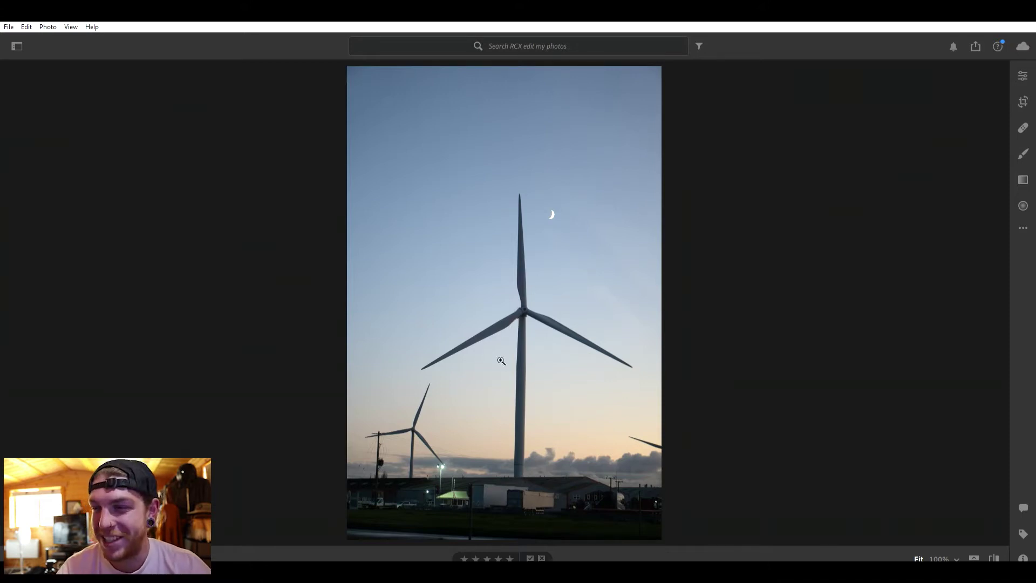
Crop the wind turbine photo tighter at its original aspect ratio and straighten it with a value of -0.92
left_click(1023, 101)
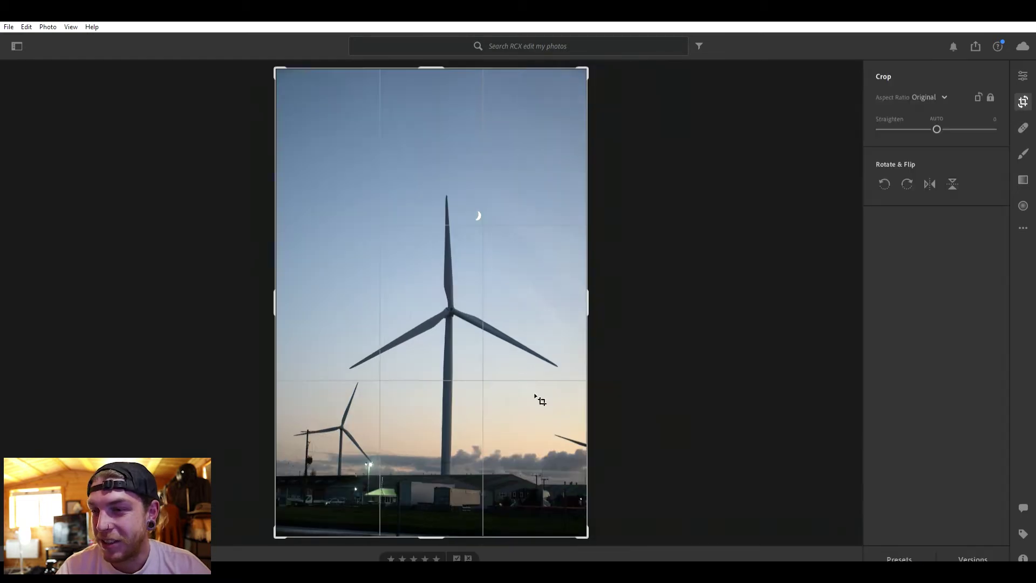
left_click_drag(595, 532, 515, 432)
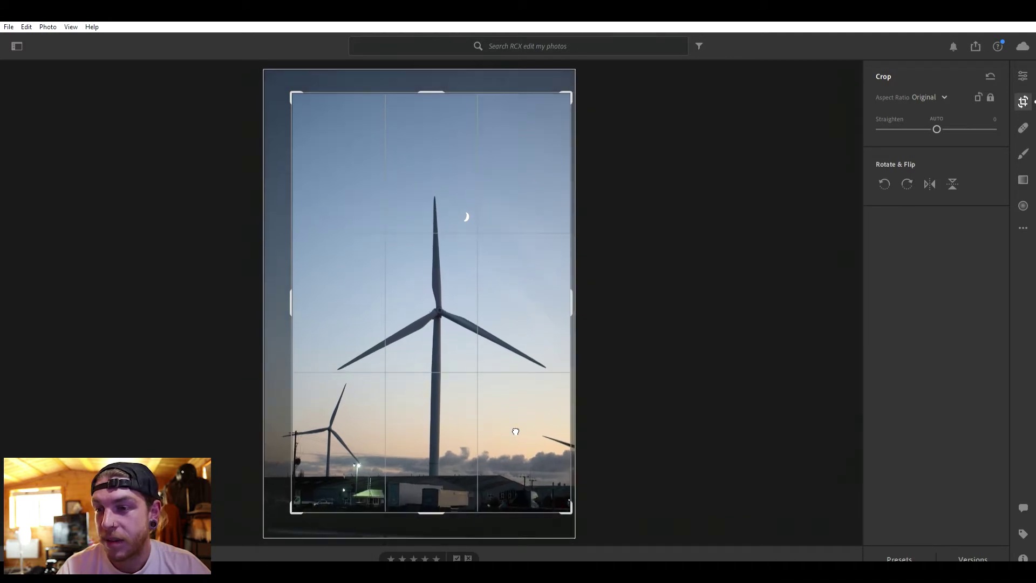
left_click_drag(427, 516, 435, 513)
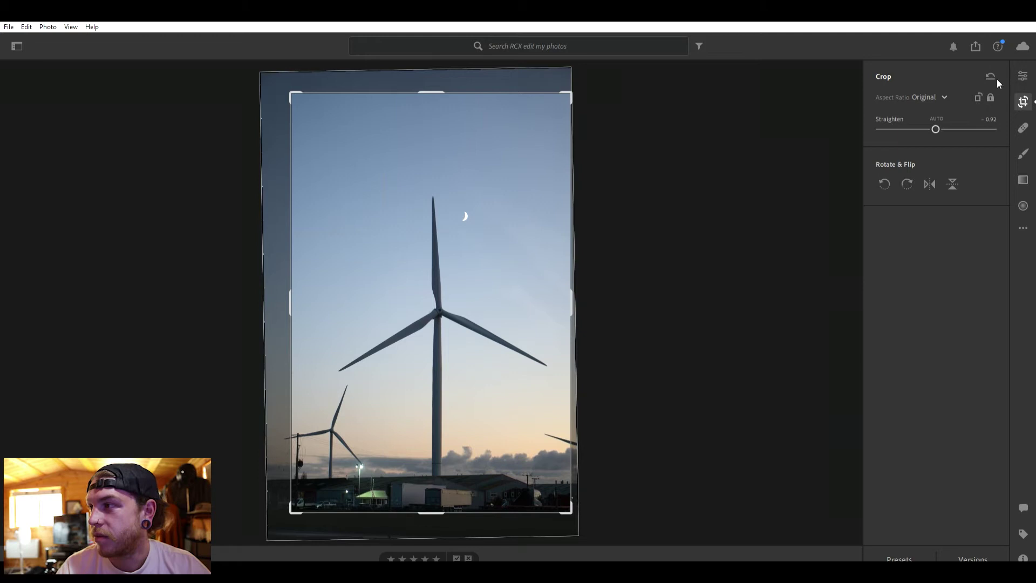
left_click(1023, 76)
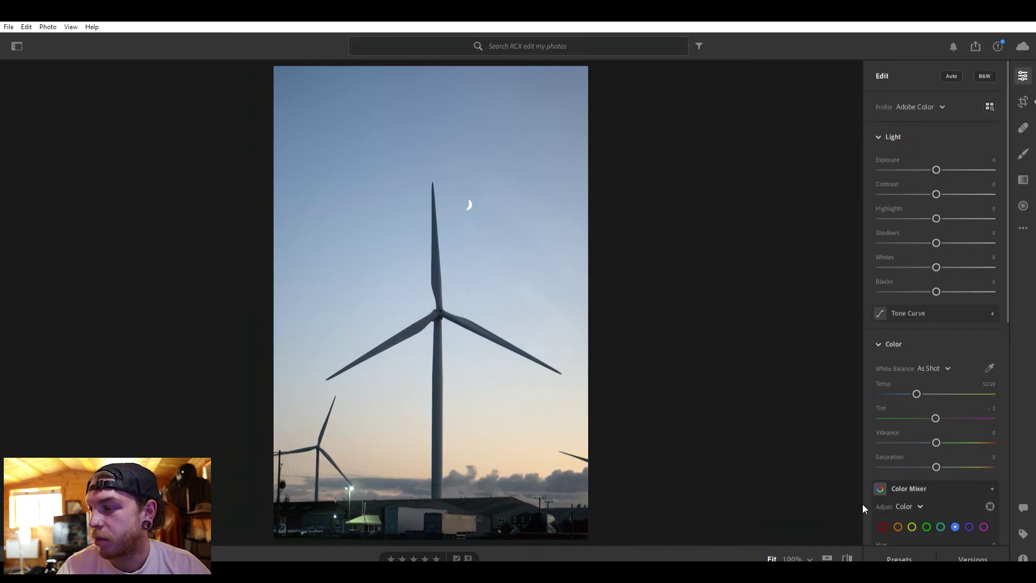
Preview the Summer user presets on the wind turbine photo and apply Summer 05
left_click(899, 558)
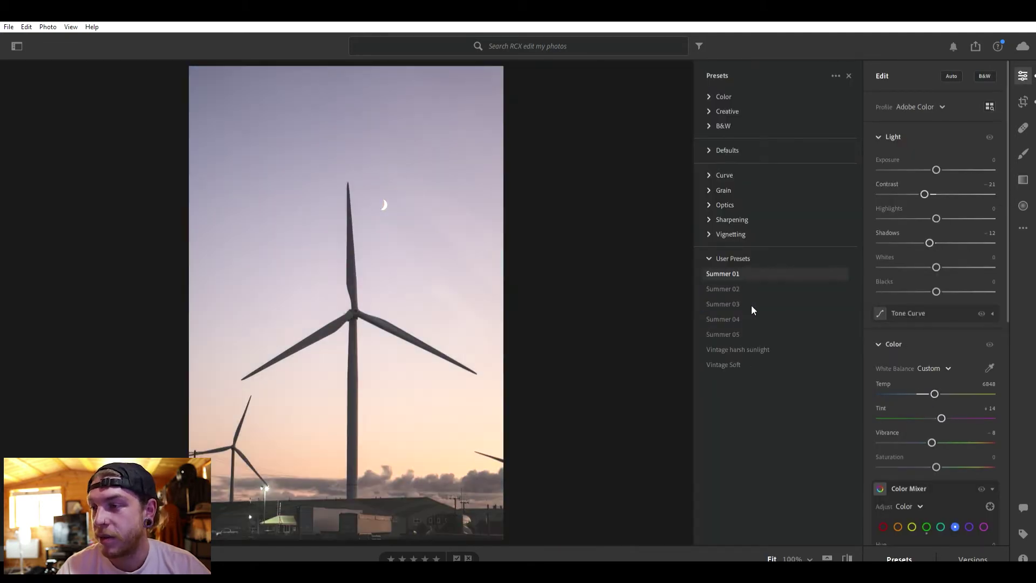
left_click(750, 330)
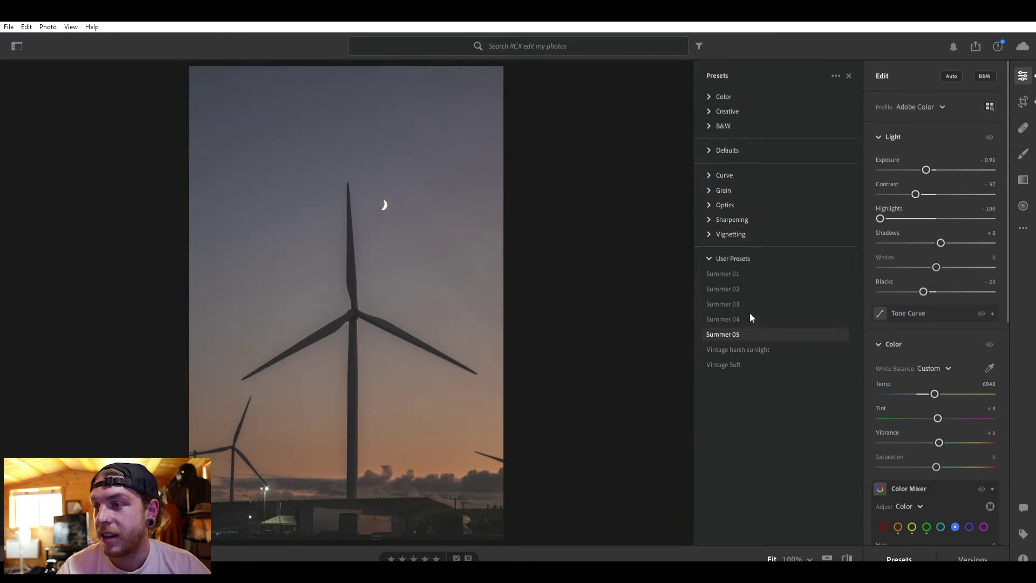
left_click(749, 308)
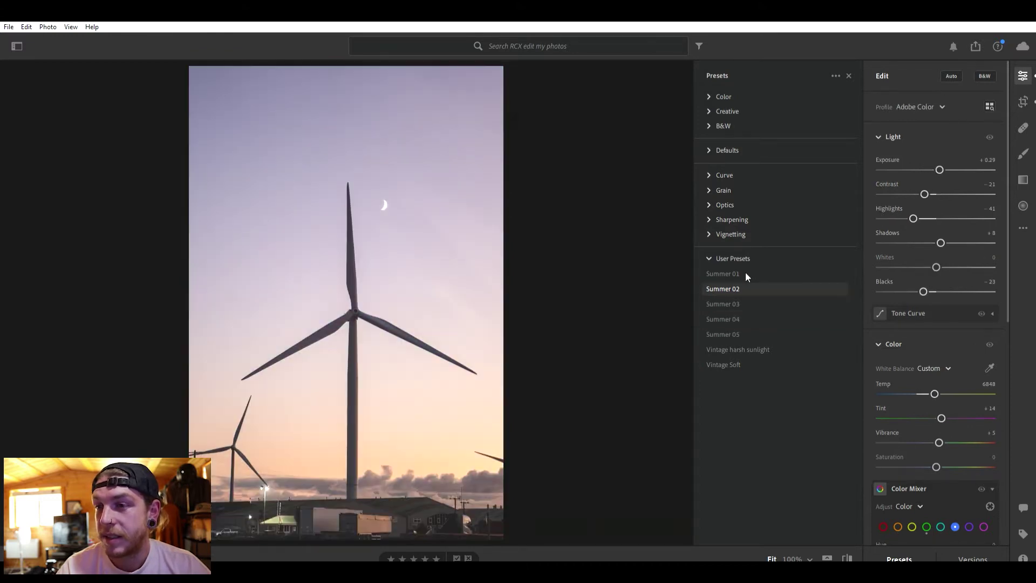
left_click(744, 325)
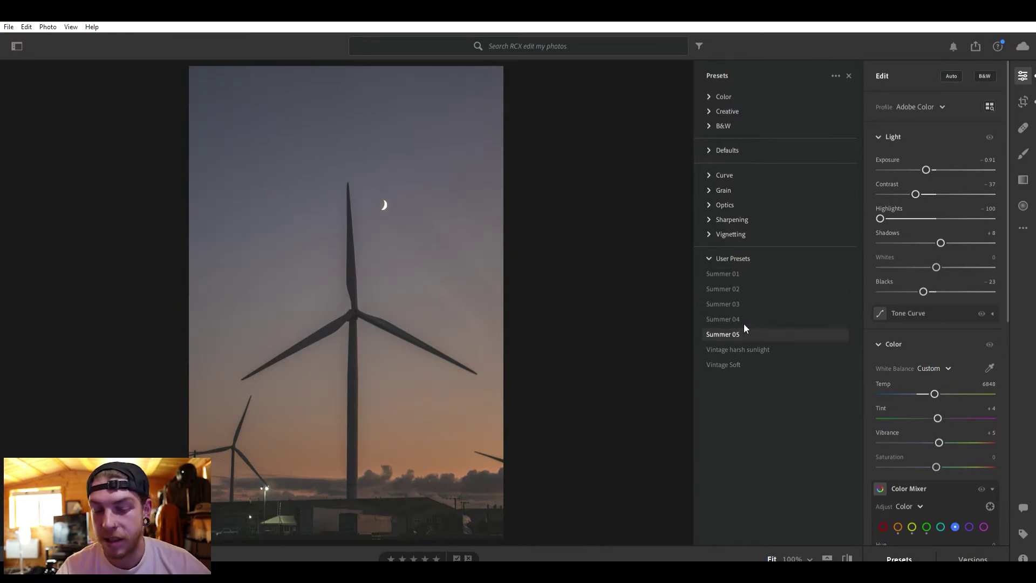
key("i")
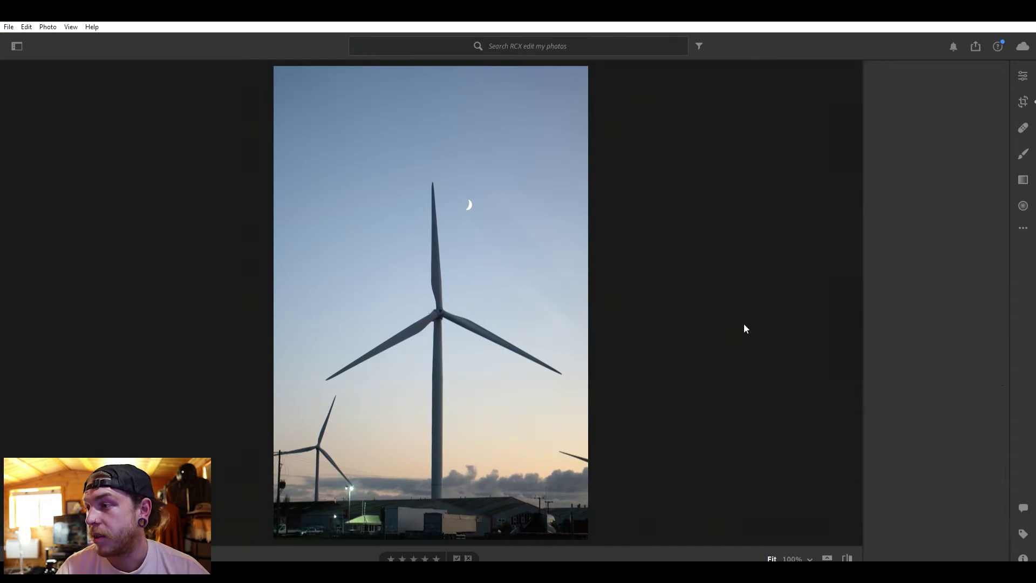
key("i")
left_click(1023, 75)
left_click(885, 553)
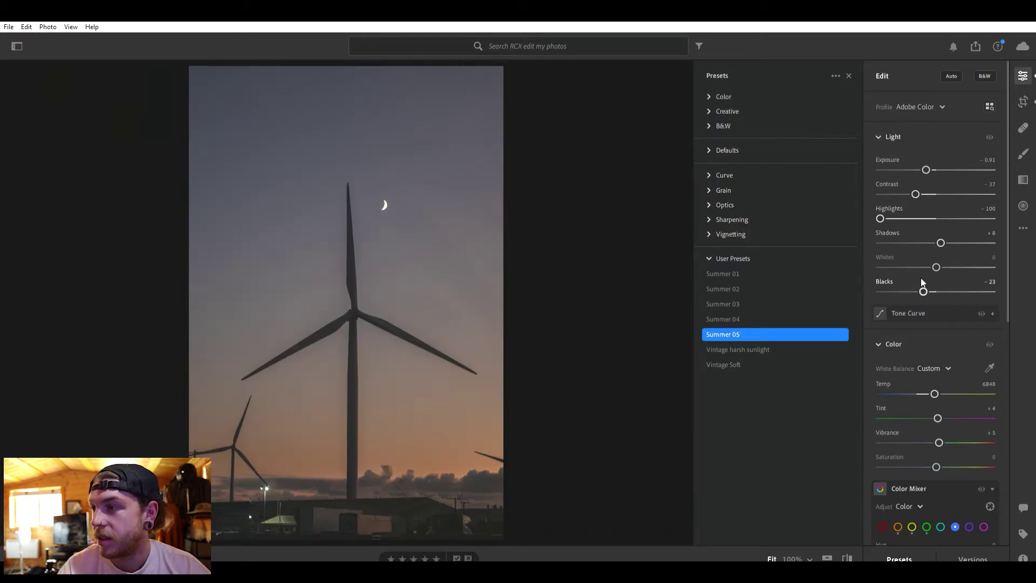
Adjust the wind turbine photo's light by setting Shadows to -55, Exposure to -0.09 and Whites to +17
left_click_drag(943, 232, 912, 236)
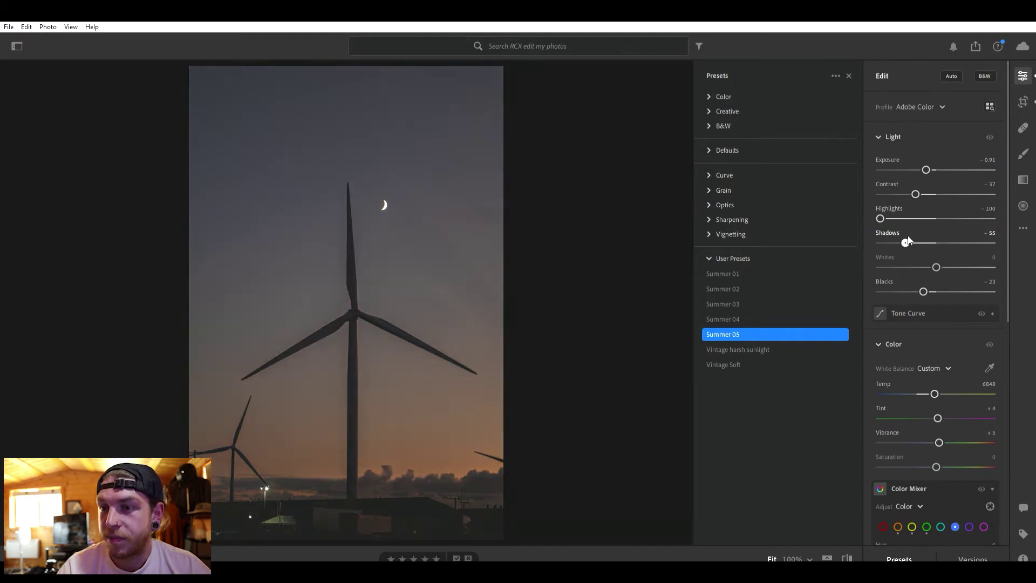
left_click_drag(924, 164, 935, 165)
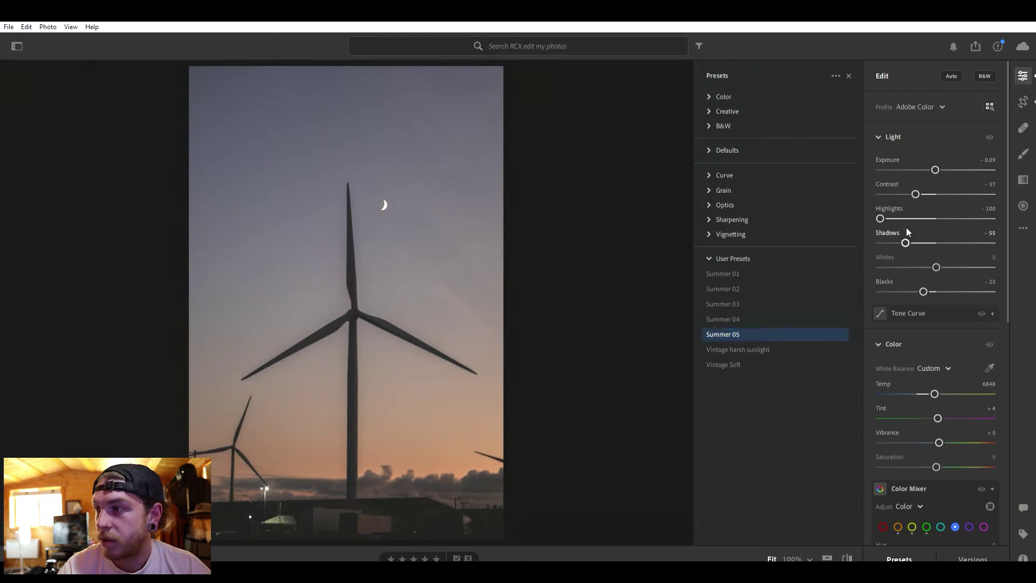
left_click_drag(936, 264, 945, 259)
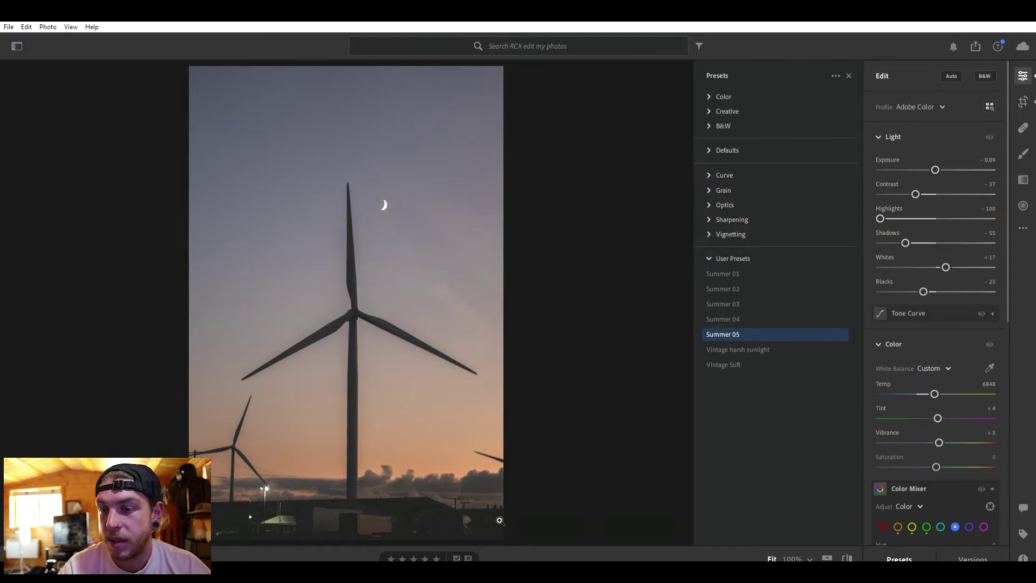
Add a linear gradient over the ground below the wind turbines with Exposure -1.44 and move it slightly lower
left_click(1023, 179)
left_click_drag(426, 509, 421, 387)
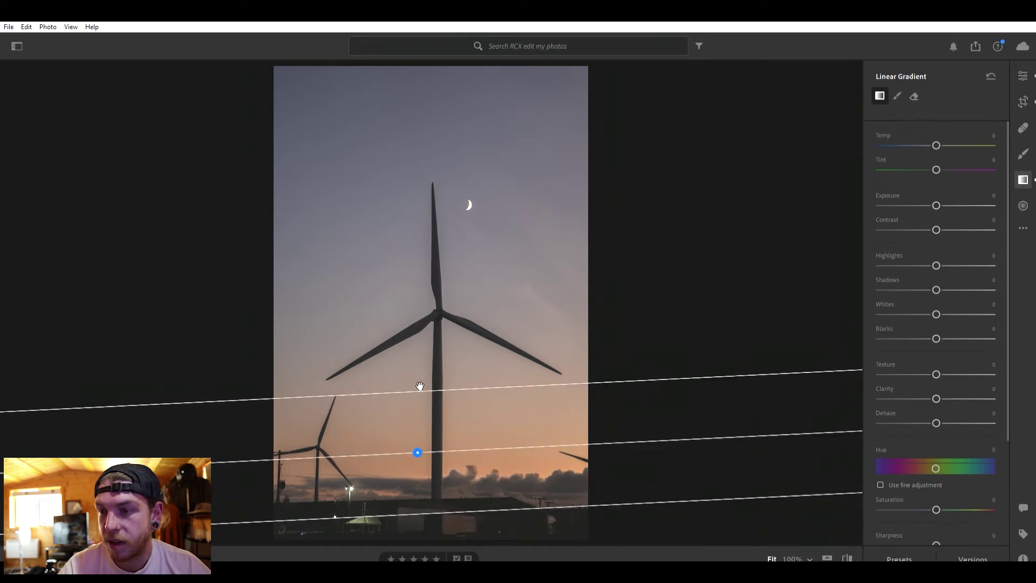
left_click_drag(937, 219, 919, 220)
left_click_drag(416, 451, 421, 473)
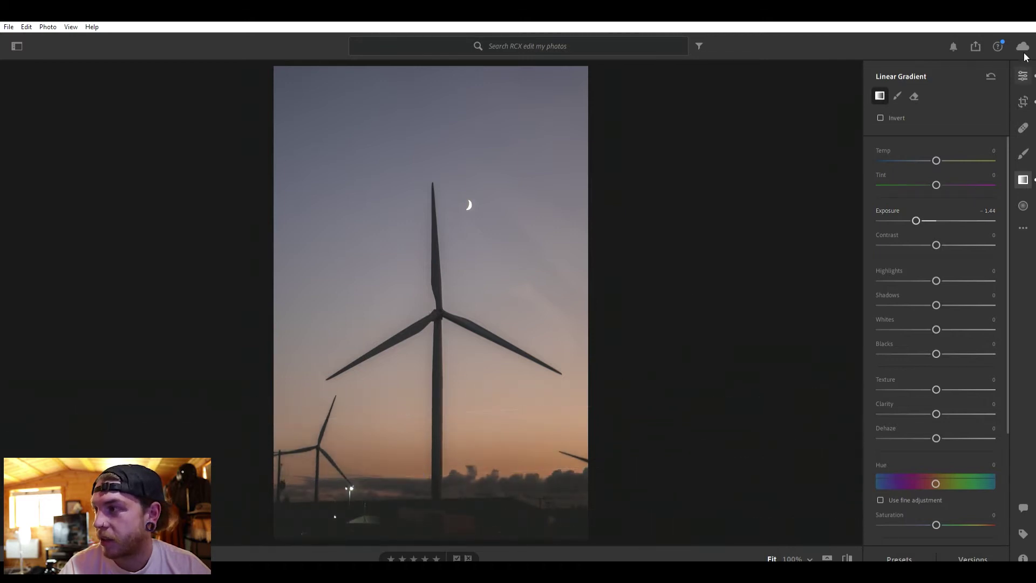
Set the wind turbine photo's Tint to +31 and Blacks to -39, and compare the result with the original
left_click(1022, 75)
left_click_drag(937, 416, 948, 413)
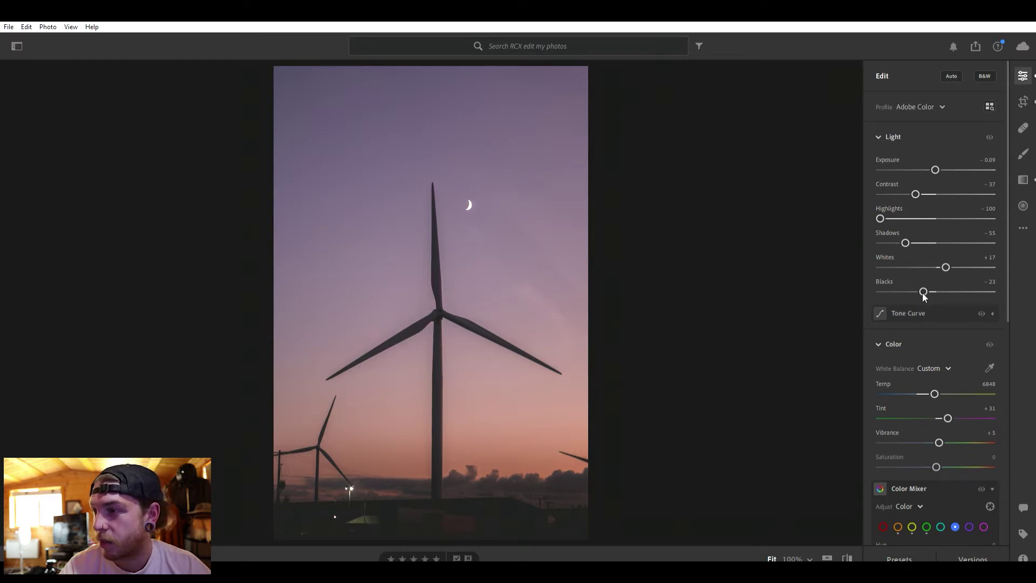
left_click_drag(924, 292, 914, 291)
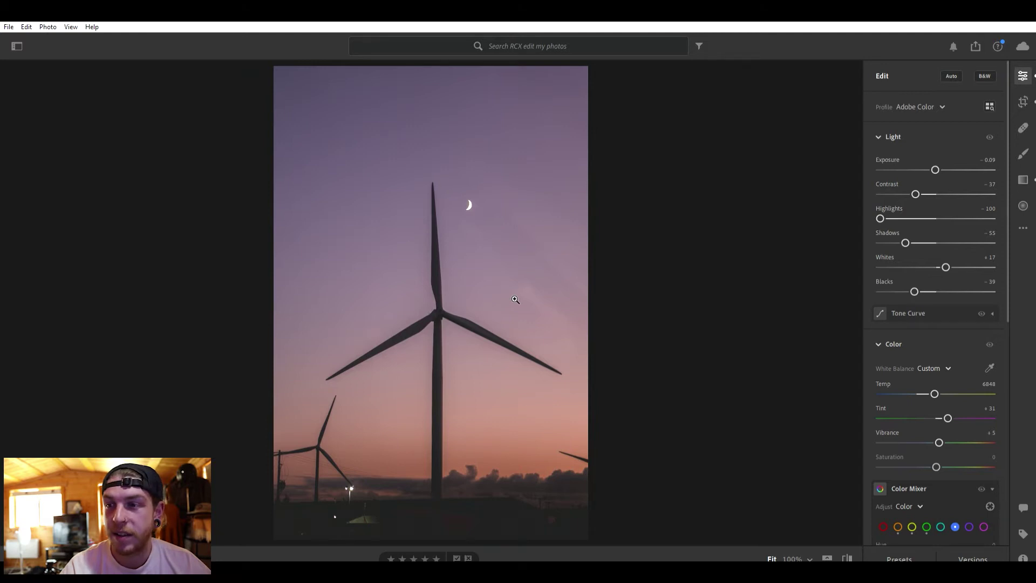
key("backslash")
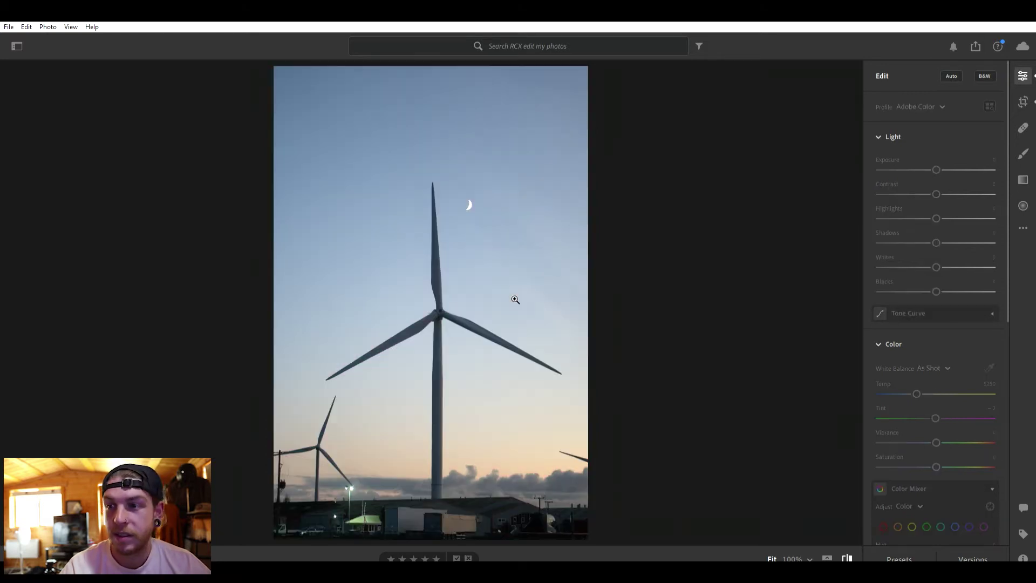
key("backslash")
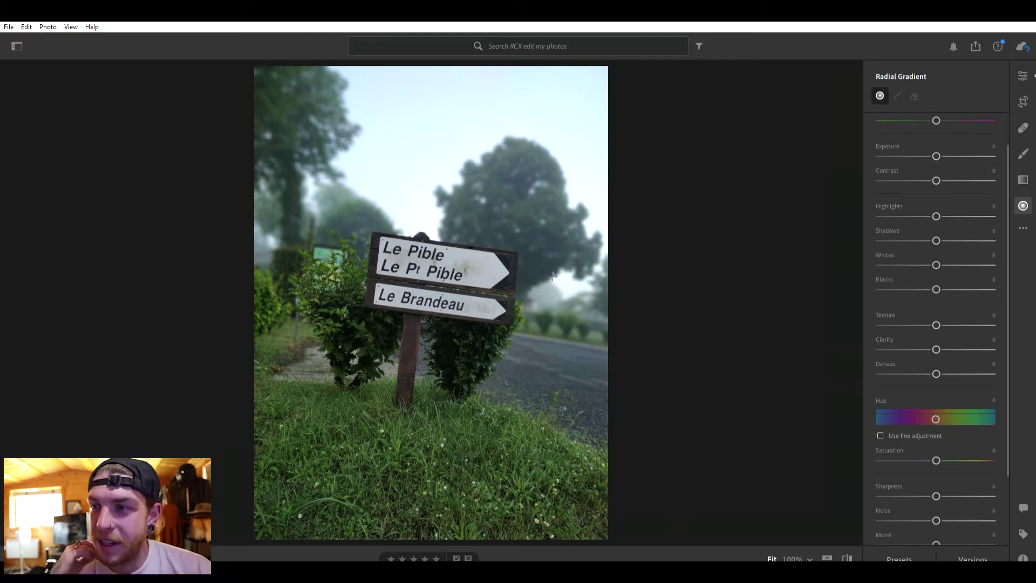
Check the signpost photo's info, straighten it to -2.13 and crop it tighter around the sign at the original aspect ratio
key("i")
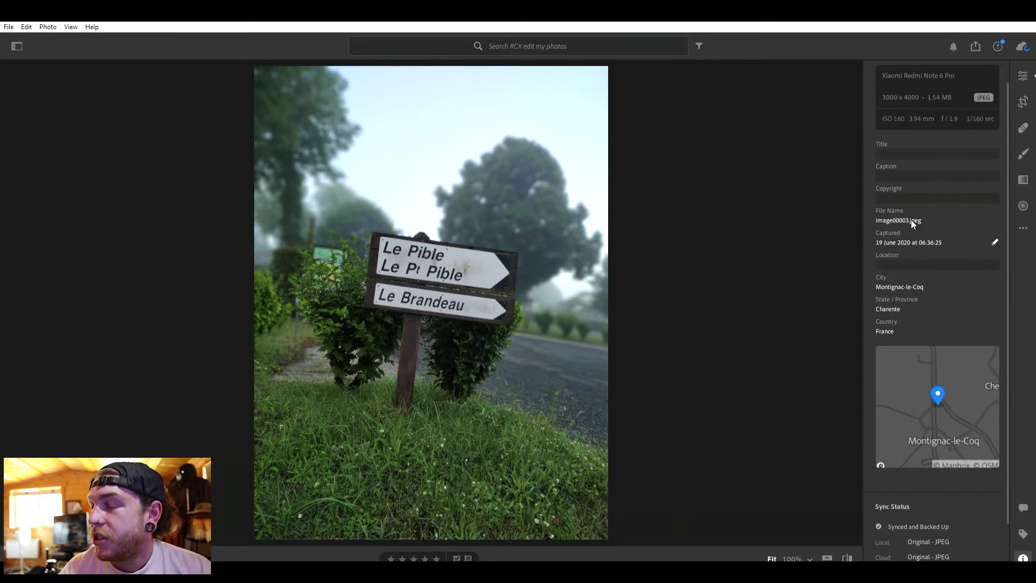
key("i")
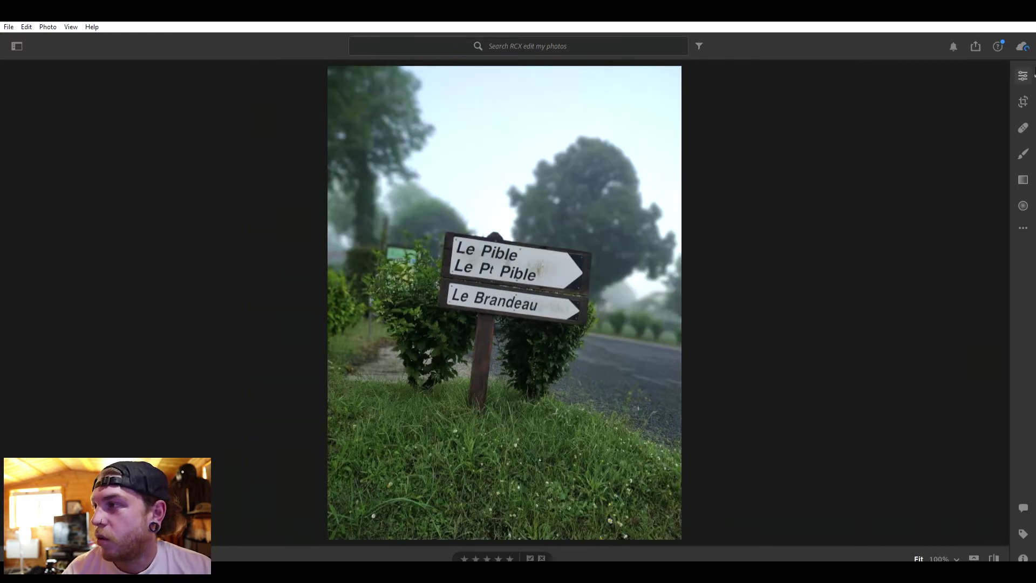
left_click(1024, 101)
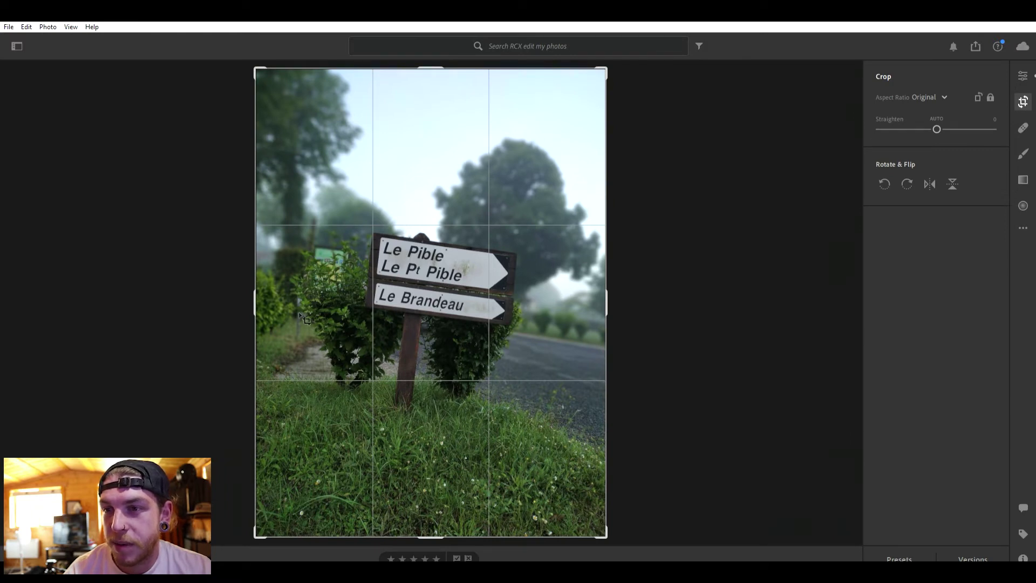
left_click_drag(428, 540, 439, 534)
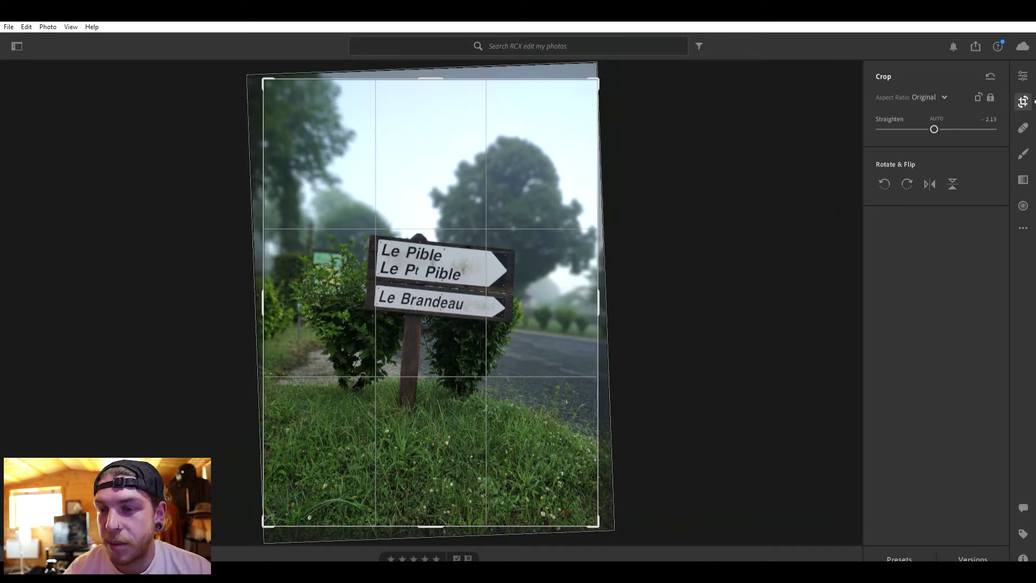
left_click_drag(270, 515, 309, 463)
left_click_drag(450, 422, 492, 378)
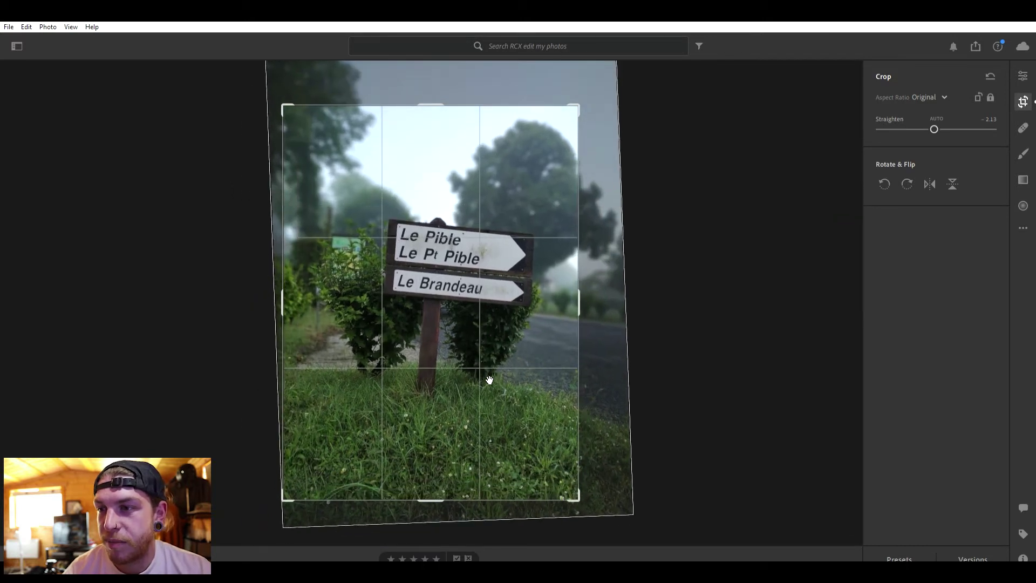
left_click_drag(500, 307, 474, 322)
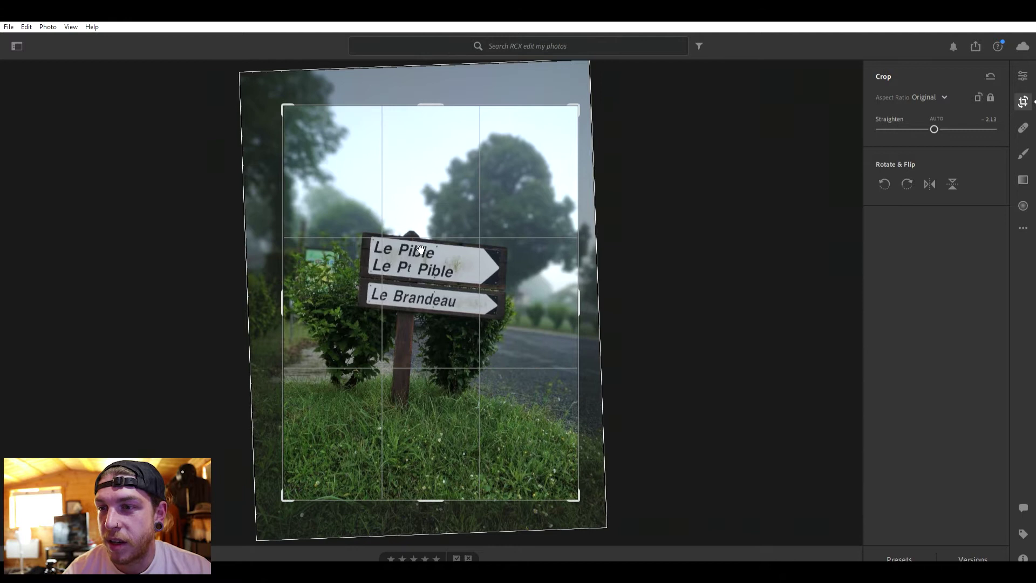
left_click_drag(435, 263, 438, 266)
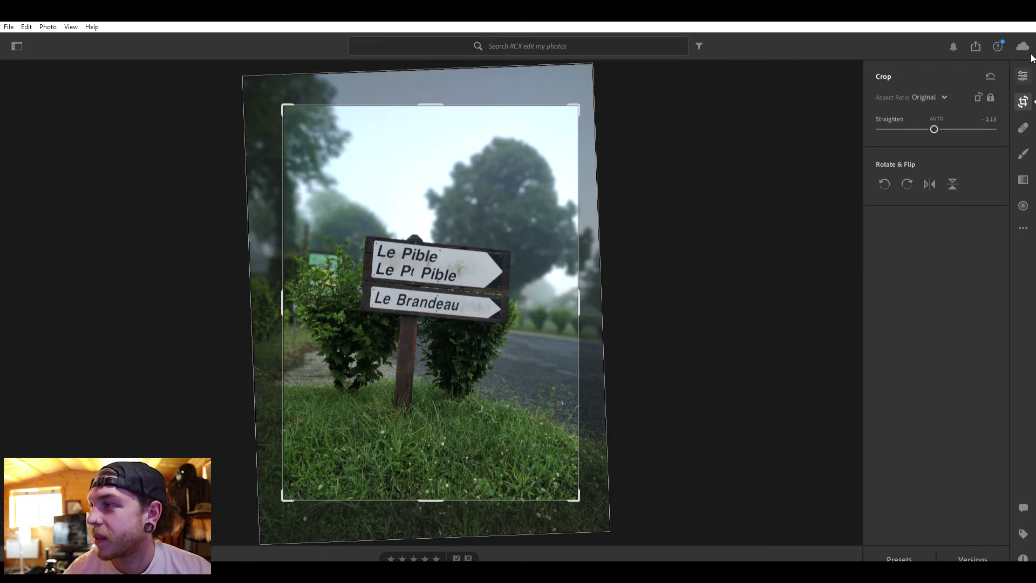
Apply the Vintage harsh sunlight user preset to the cropped signpost photo
left_click(1023, 76)
left_click(900, 555)
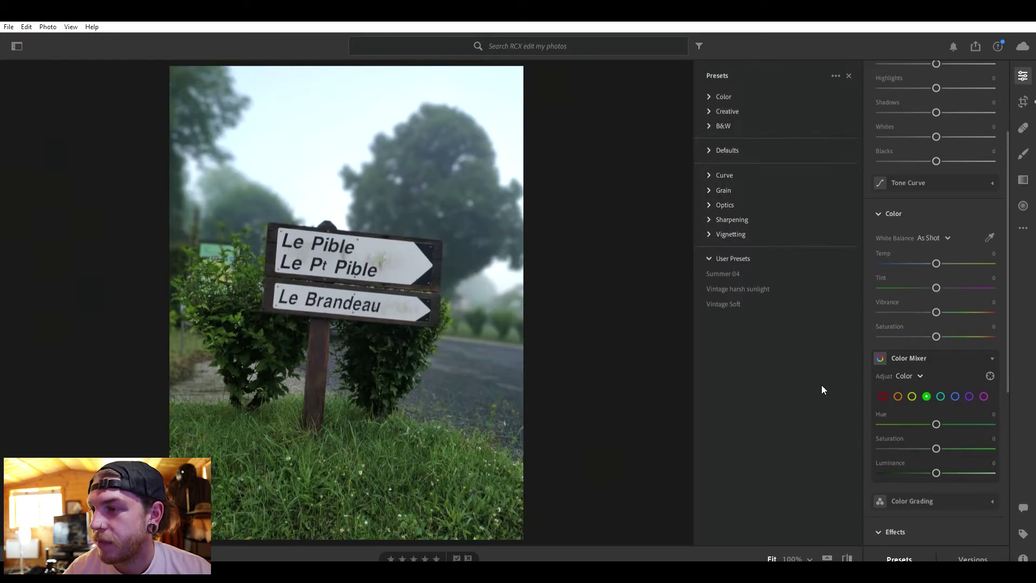
left_click(740, 275)
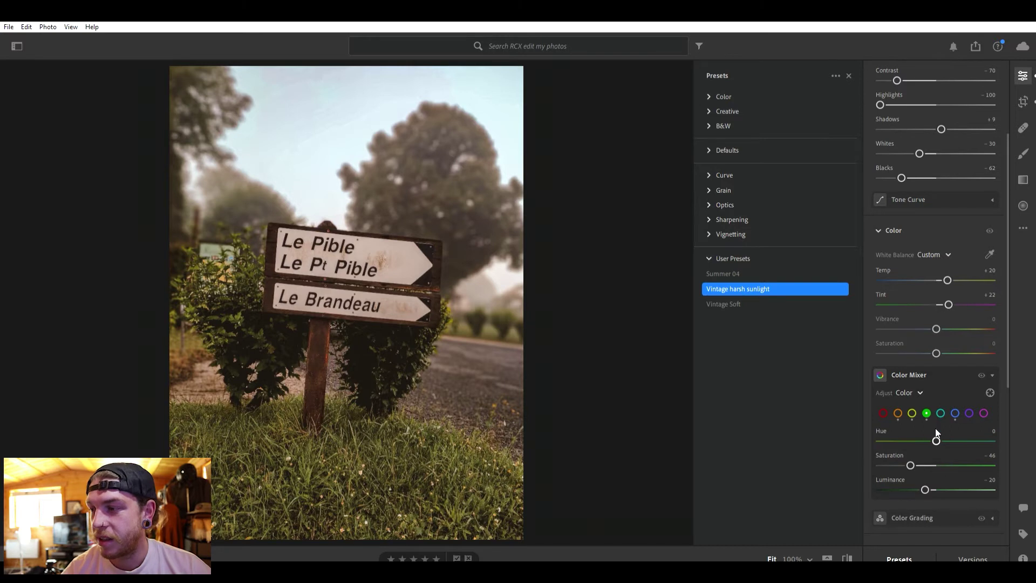
In the Color Mixer, set green Hue to -100 and Saturation to +34, raise green Luminance, and set yellow Hue to -75
left_click_drag(936, 439, 846, 433)
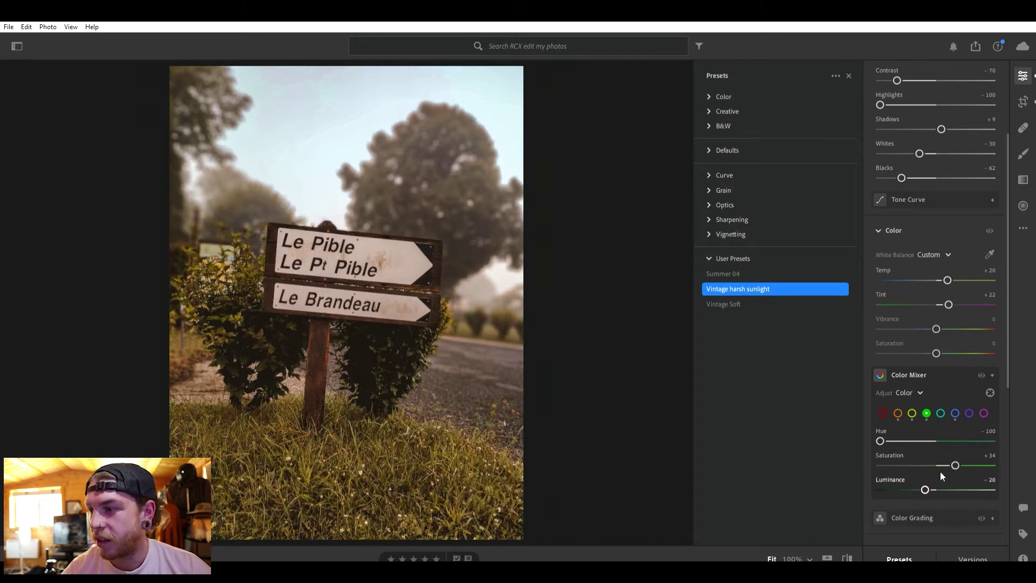
left_click_drag(925, 489, 946, 489)
left_click(912, 413)
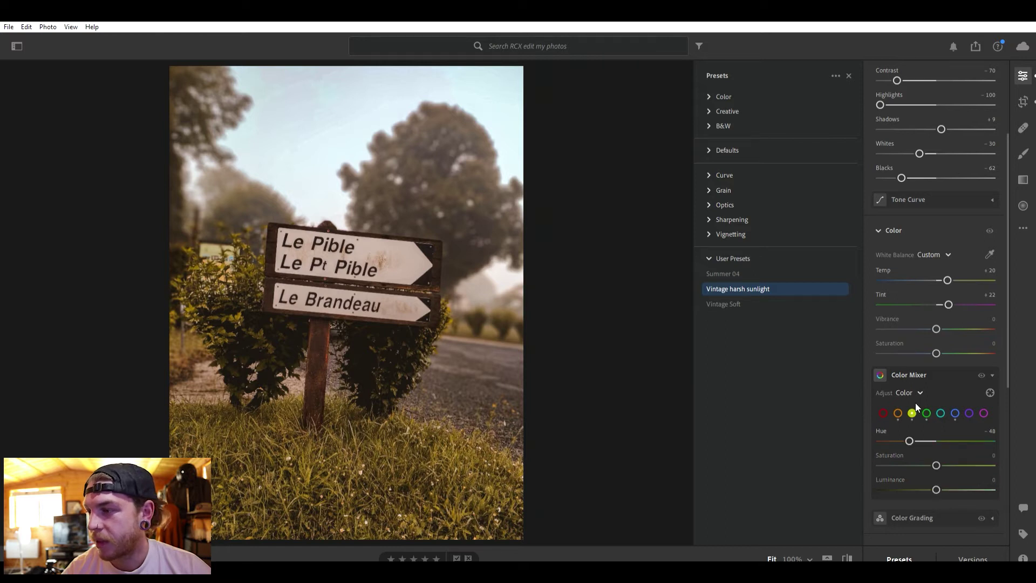
left_click(897, 413)
left_click_drag(936, 434, 953, 435)
left_click(912, 413)
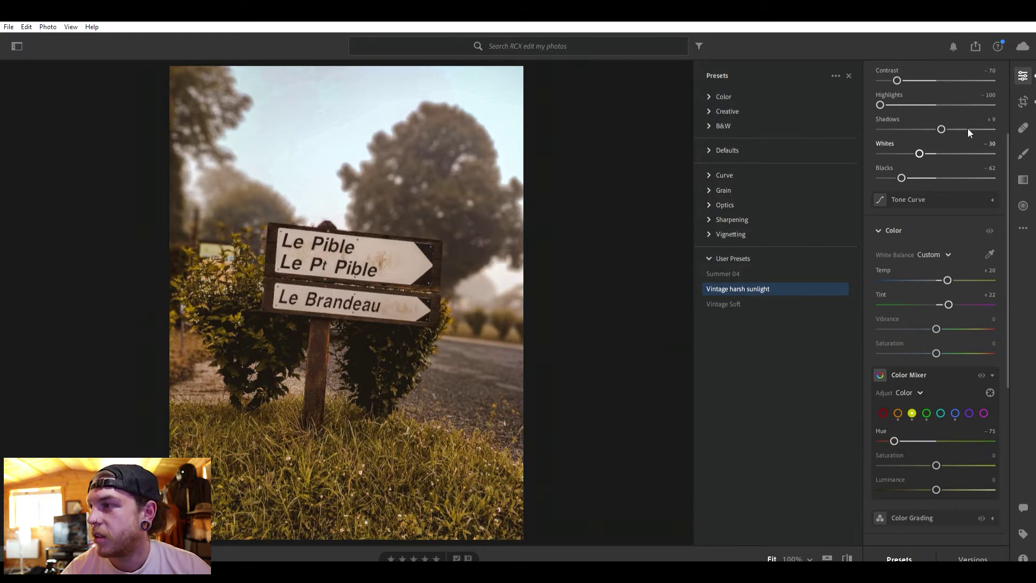
Set the signpost photo's Contrast to -62 and Exposure to +0.63
scroll(971, 162, "up", 3)
left_click_drag(898, 209, 943, 194)
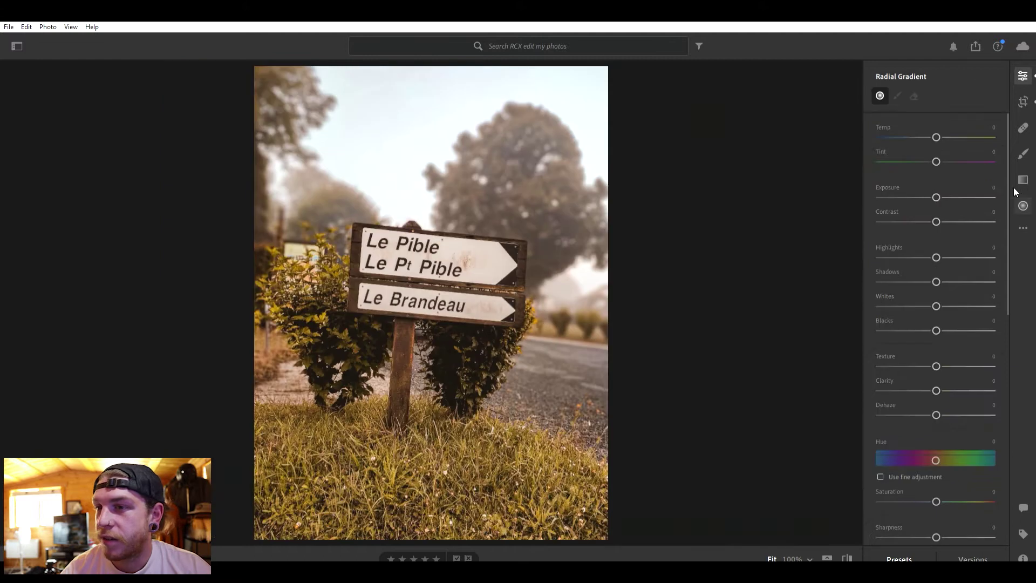
Add an inverted radial gradient around the sign with Feather 75 and Exposure -0.68 to darken its surroundings
left_click(1023, 206)
left_click_drag(447, 225, 441, 278)
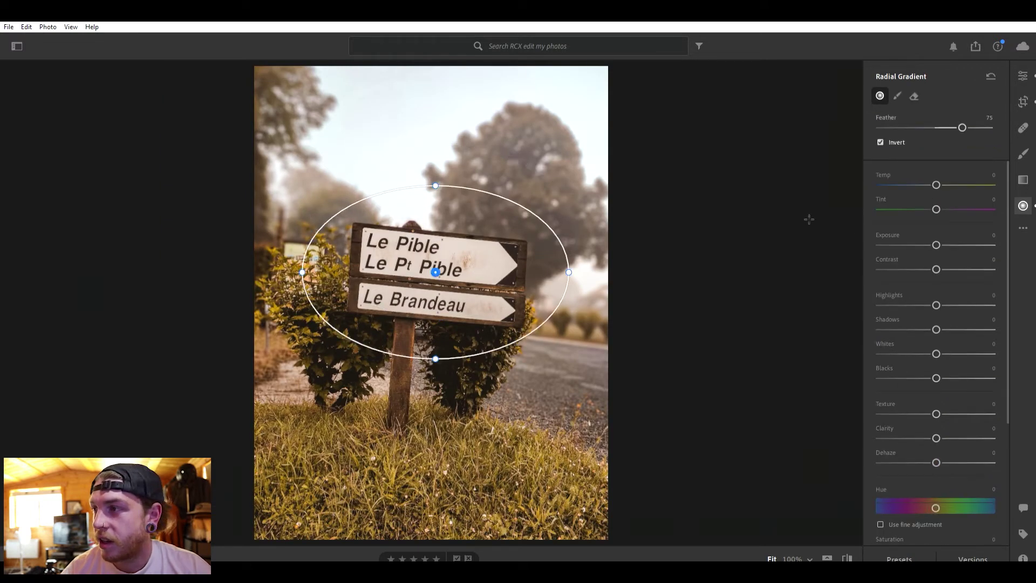
left_click_drag(935, 238, 926, 238)
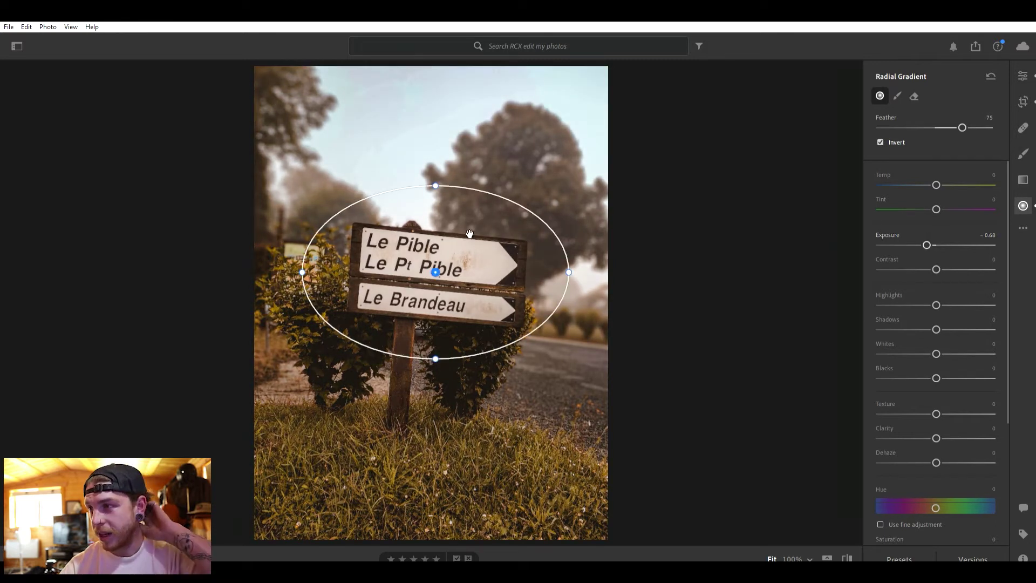
key("apostrophe")
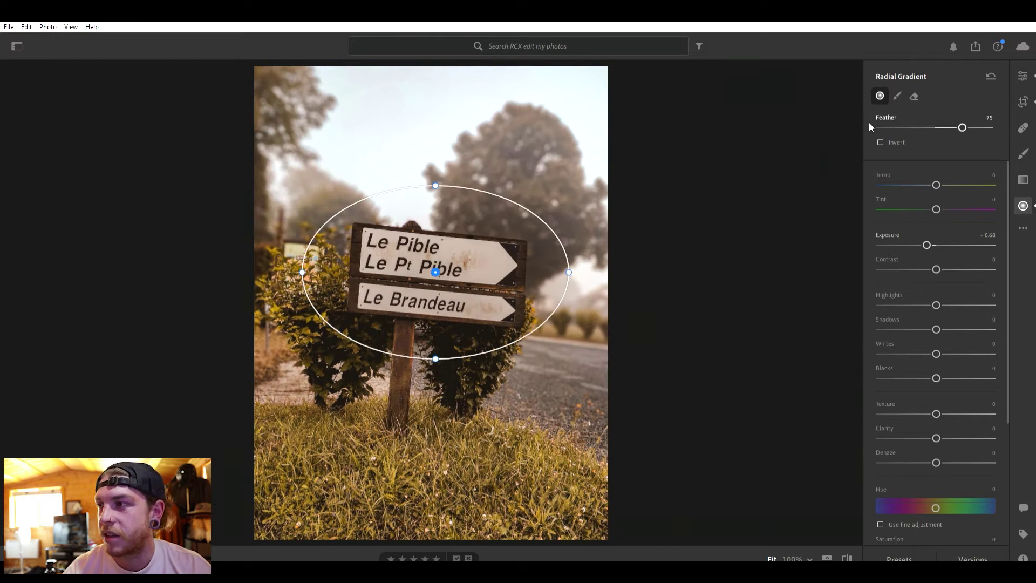
left_click(880, 142)
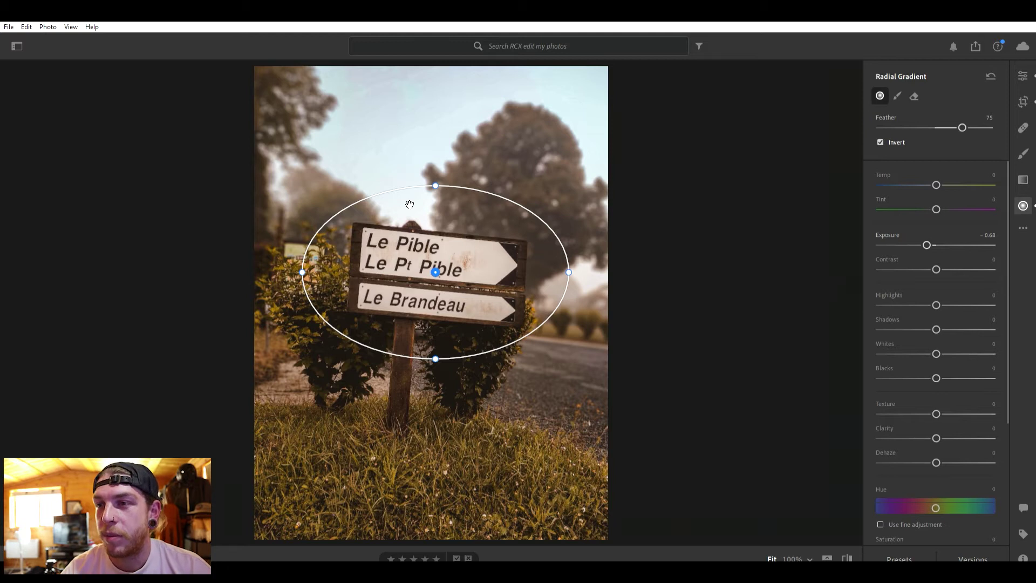
left_click_drag(435, 271, 434, 274)
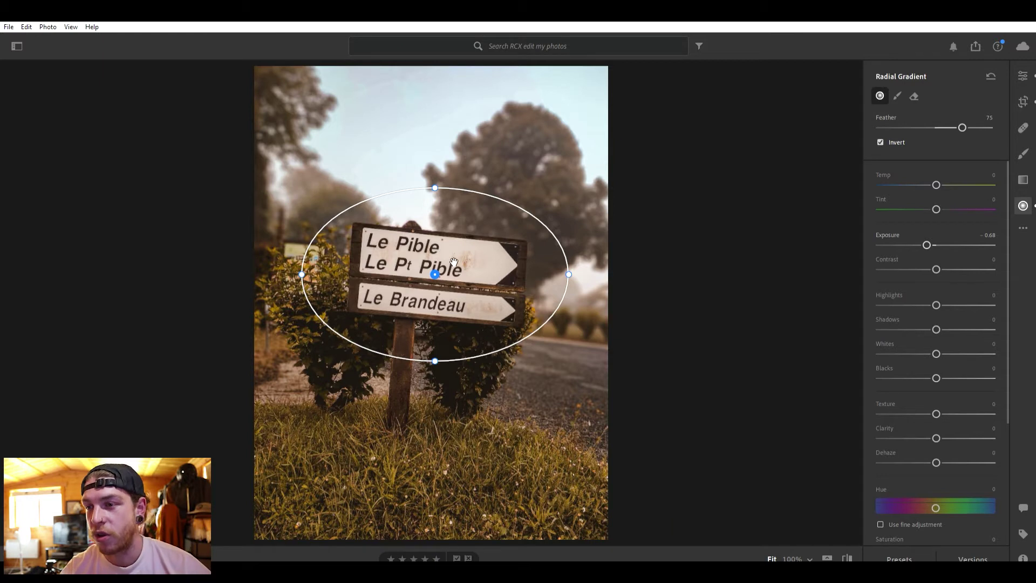
Compare the signpost photo with the original and set its overall Exposure to +1.01 and Temp to +28
left_click(1024, 75)
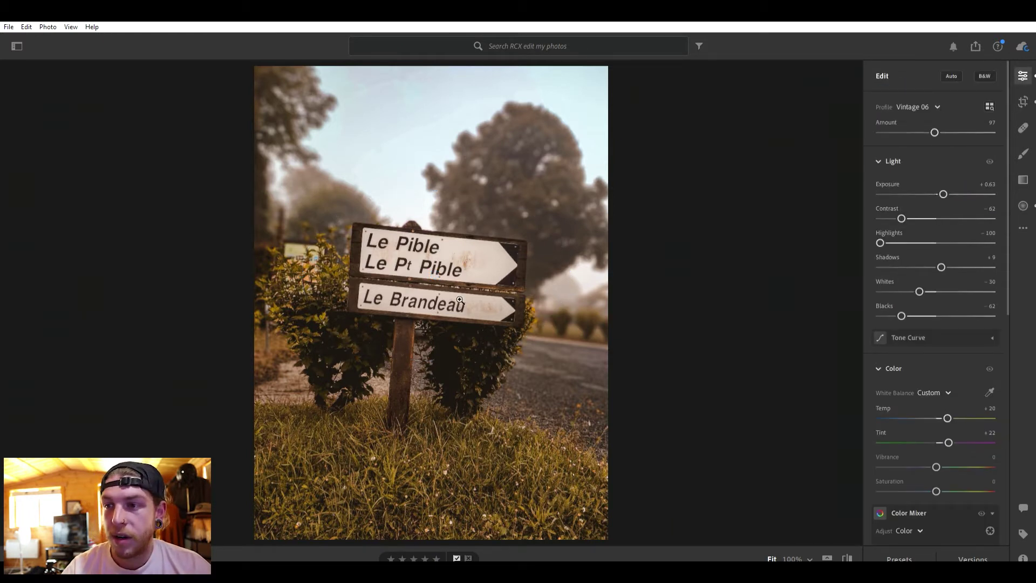
key("backslash")
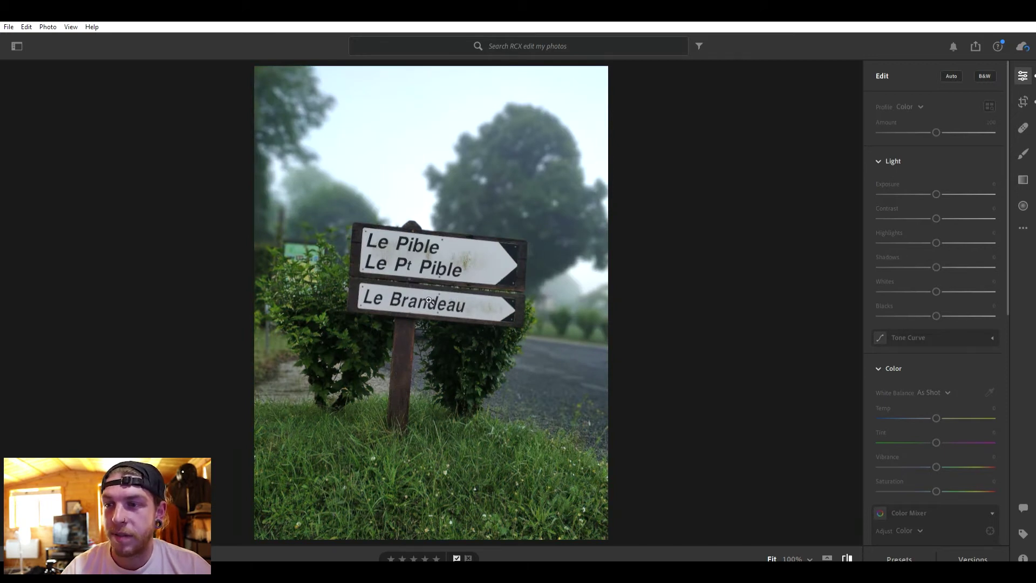
key("backslash")
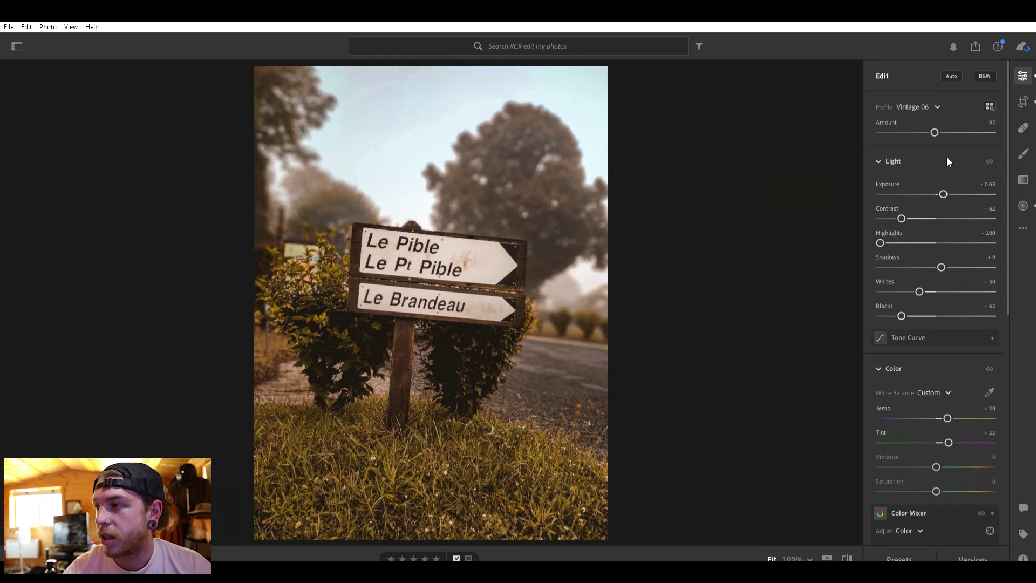
left_click_drag(944, 192, 947, 190)
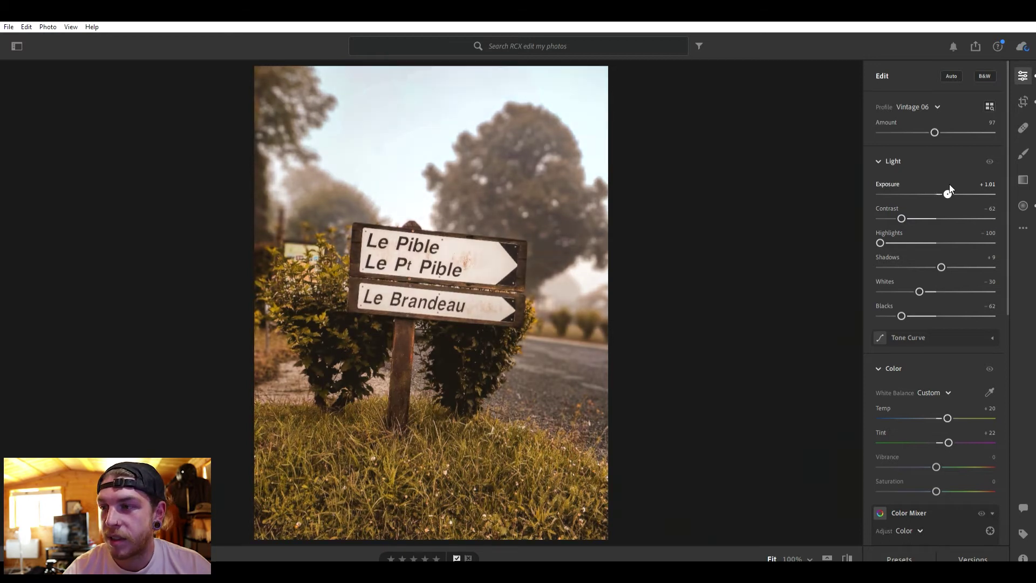
left_click_drag(947, 417, 950, 416)
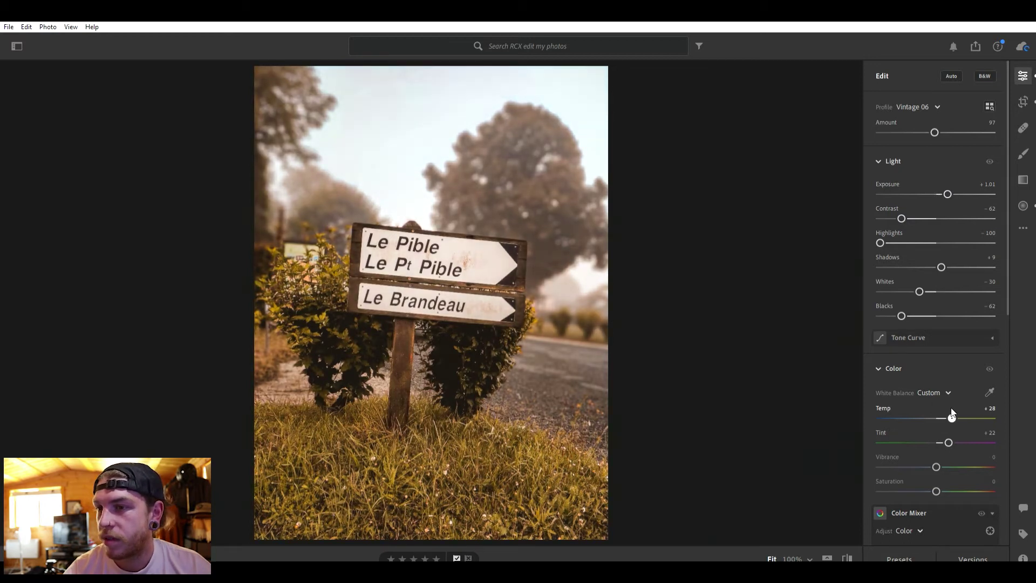
key("backslash")
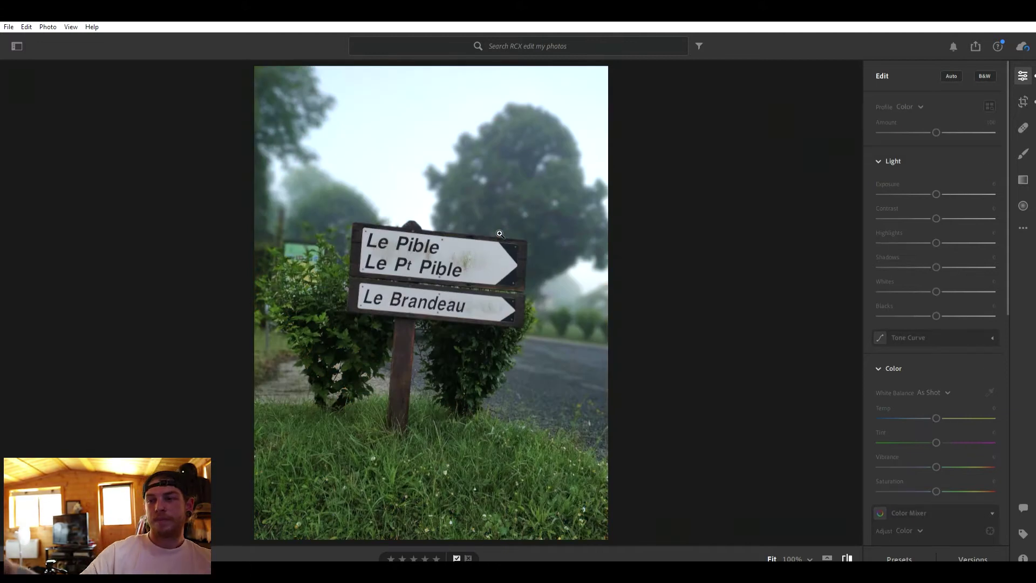
key("backslash")
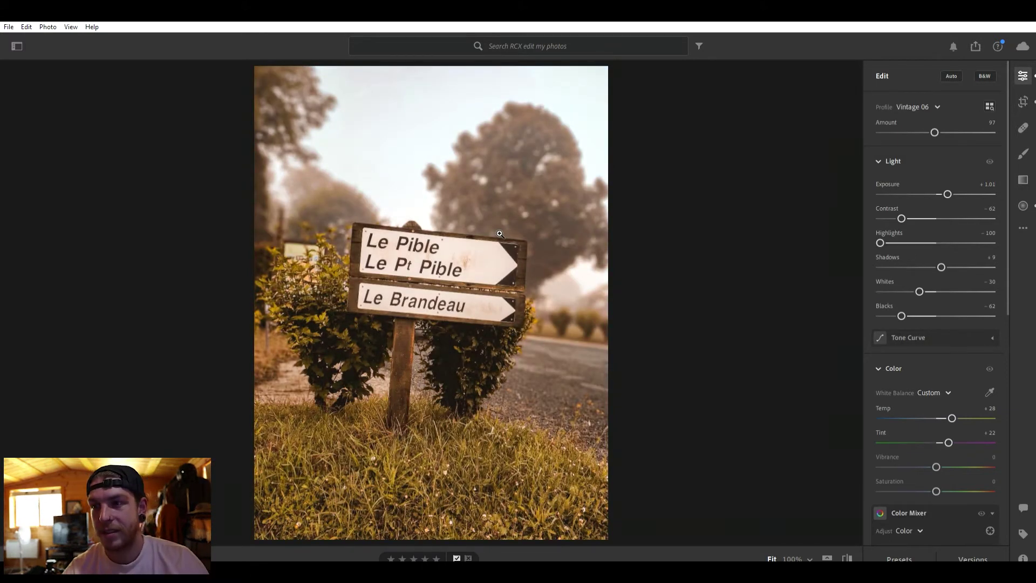
Go to the next photo, showing the Mustang, inspect the front bumper's noise at 100% zoom and view the photo's info
key("Right")
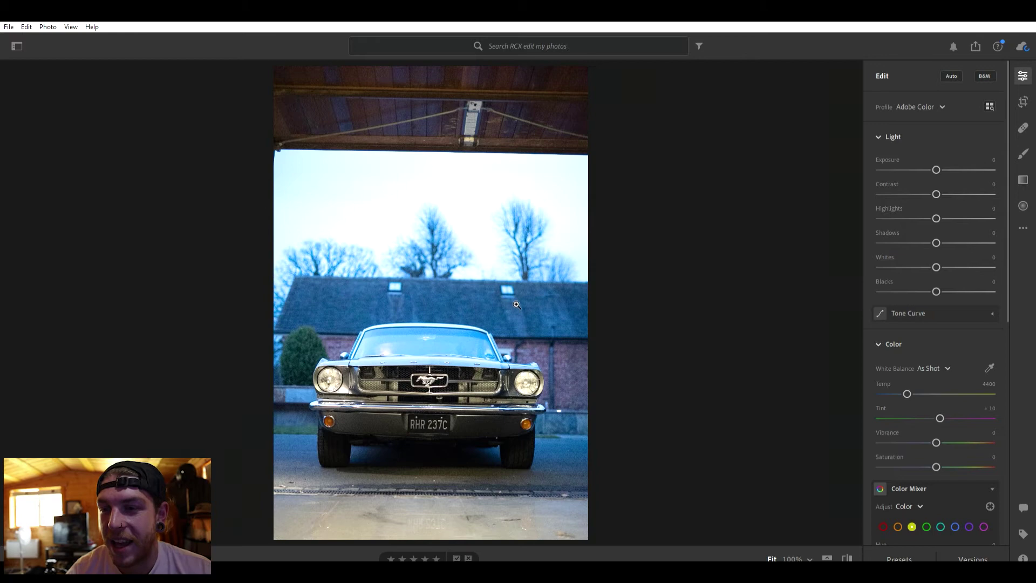
left_click_drag(407, 398, 565, 202)
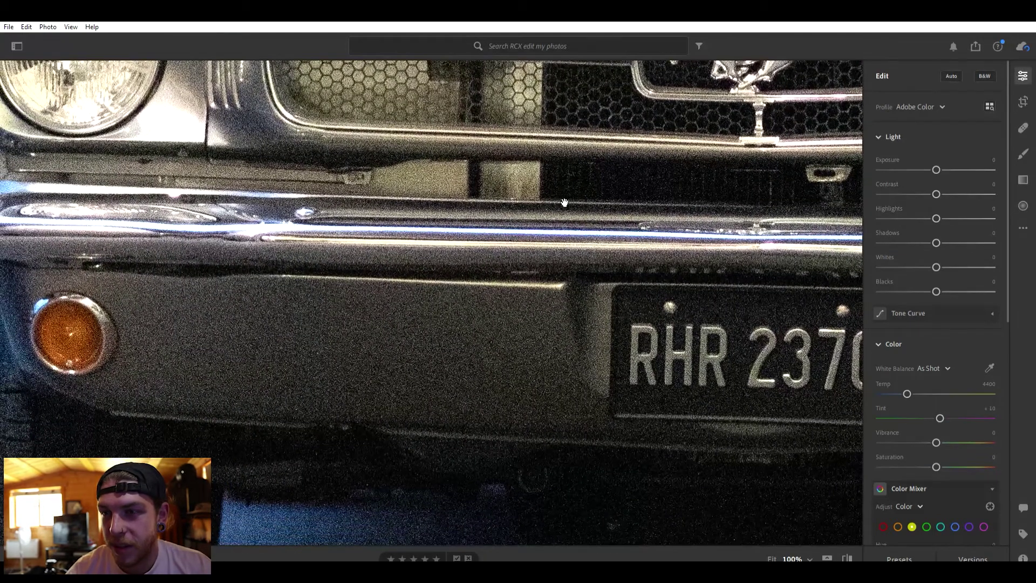
key("i")
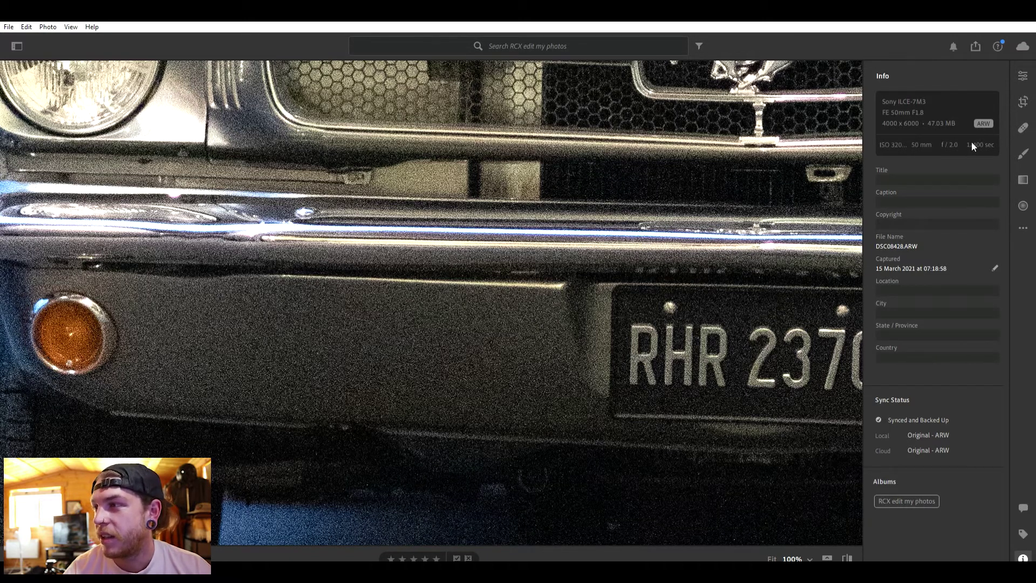
left_click(623, 247)
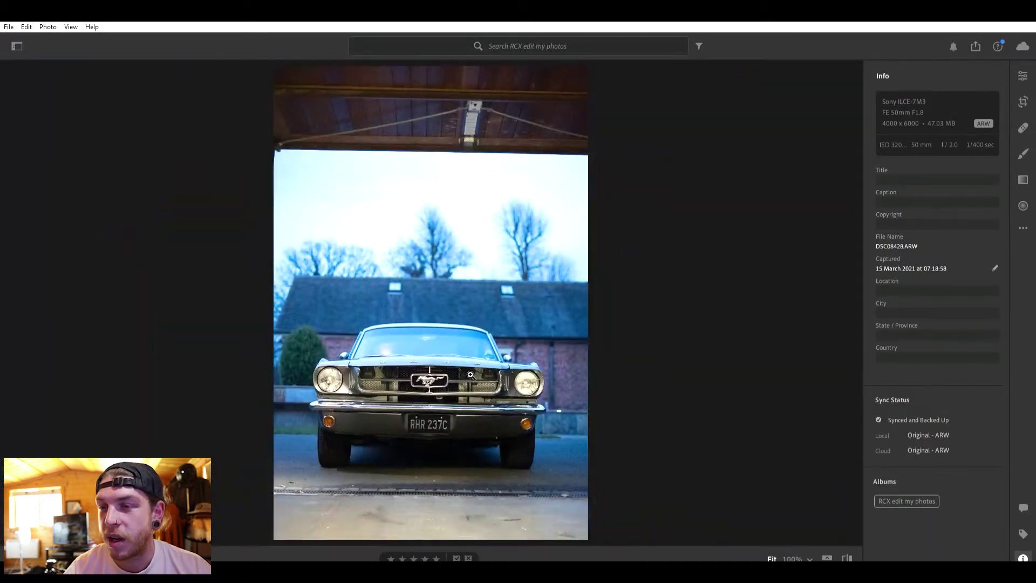
Examine the noise around the Mustang's grille and badge at 100% zoom and compare it with the full view
left_click(427, 376)
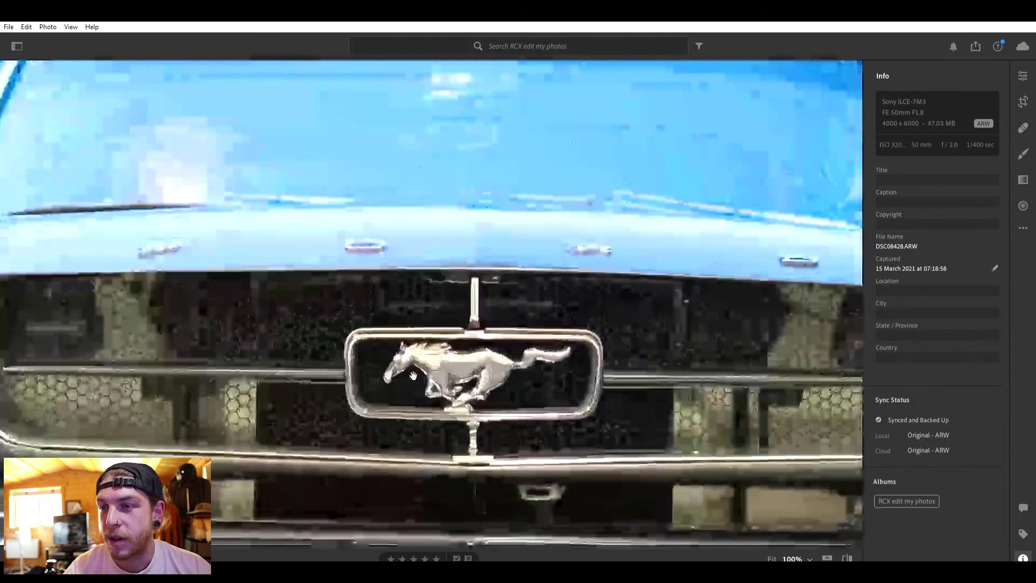
left_click(434, 347)
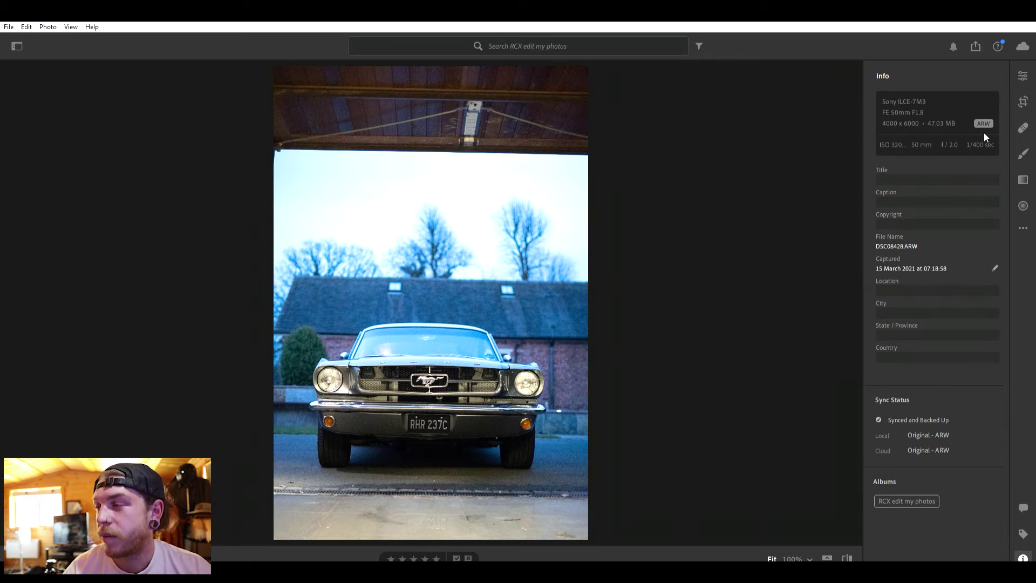
left_click(443, 380)
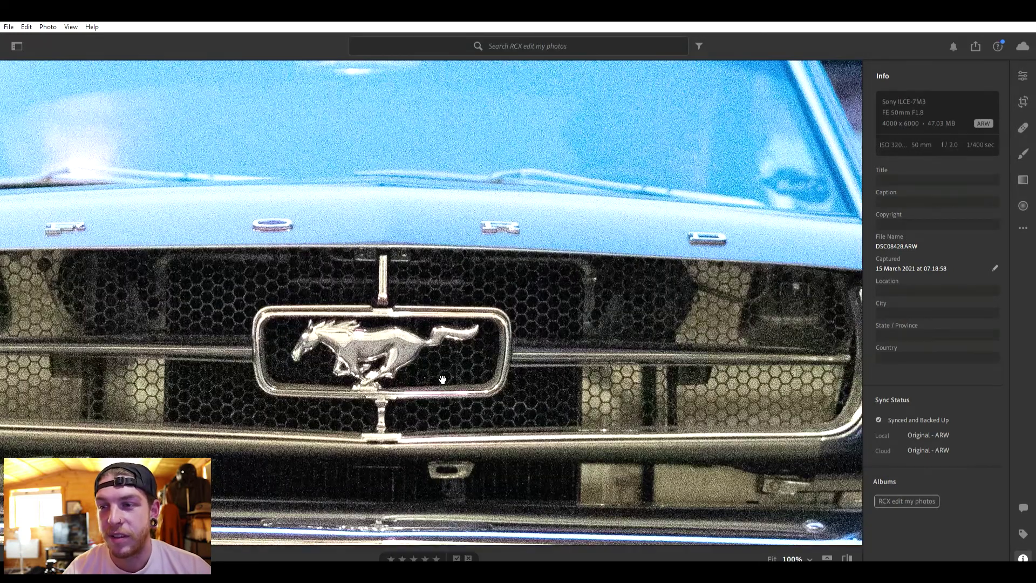
left_click(442, 379)
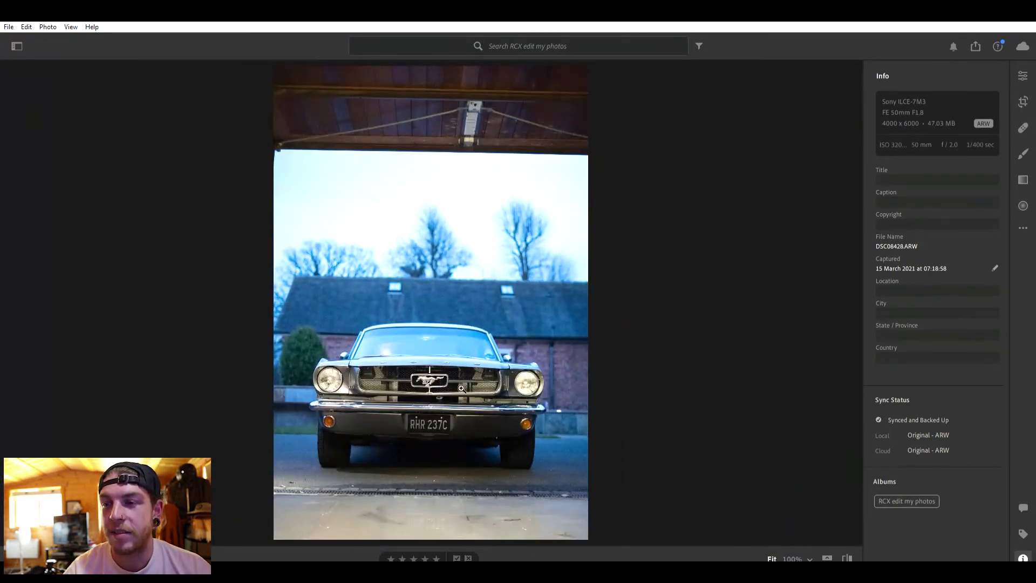
left_click(461, 388)
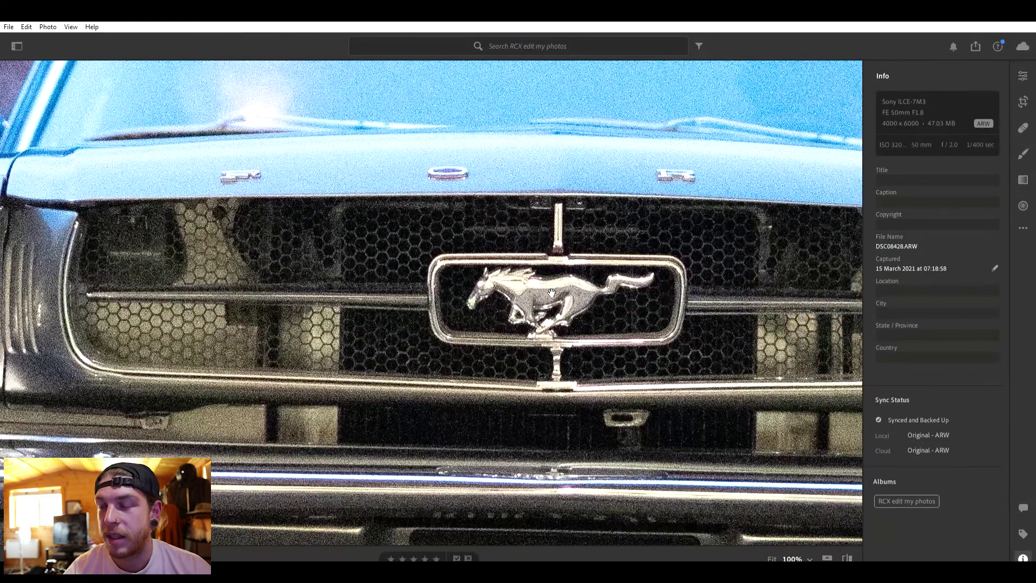
left_click(554, 293)
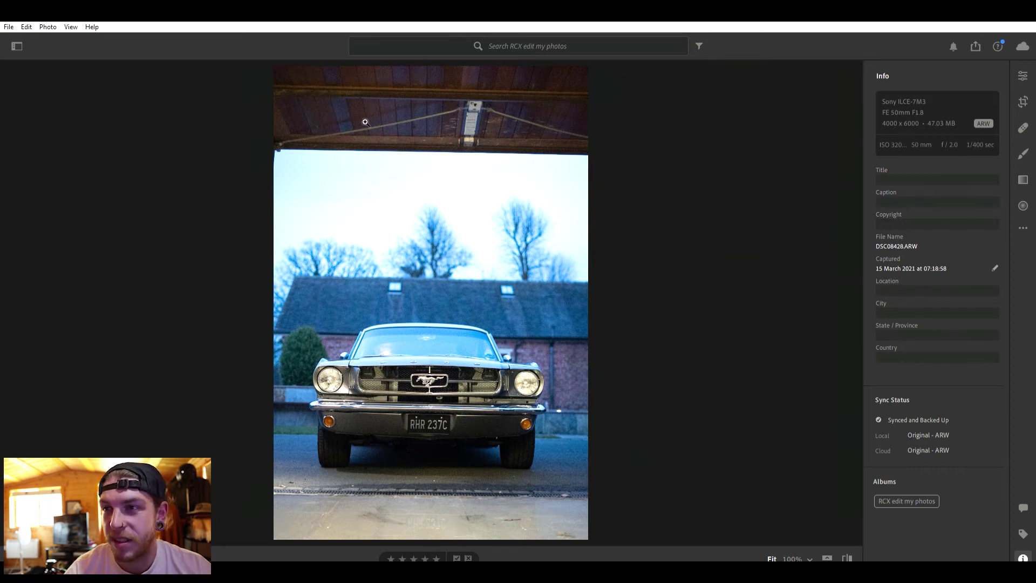
Crop out the garage ceiling above the Mustang at the original aspect ratio and straighten the photo by -1.09
left_click(1023, 102)
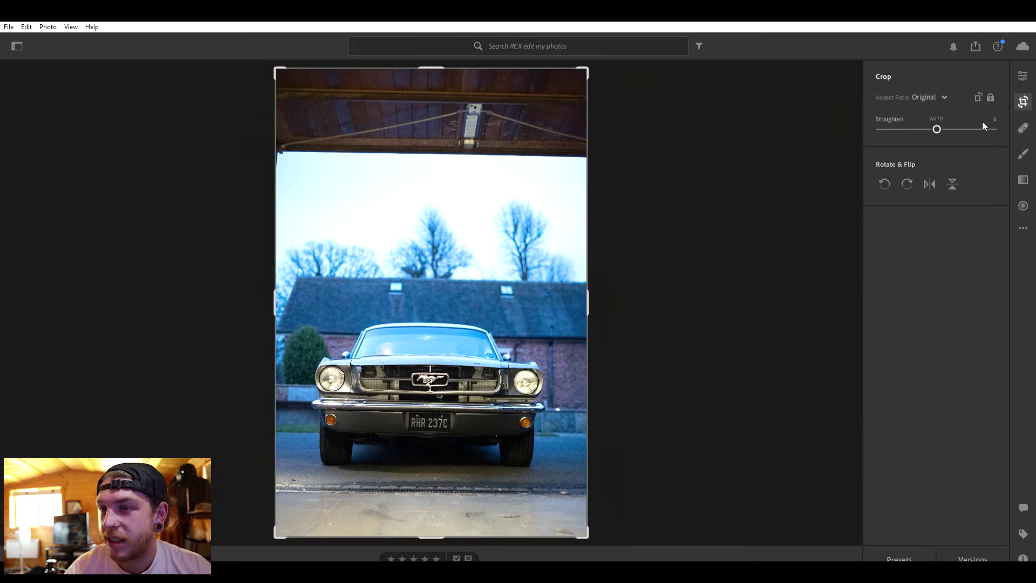
left_click_drag(444, 62, 443, 110)
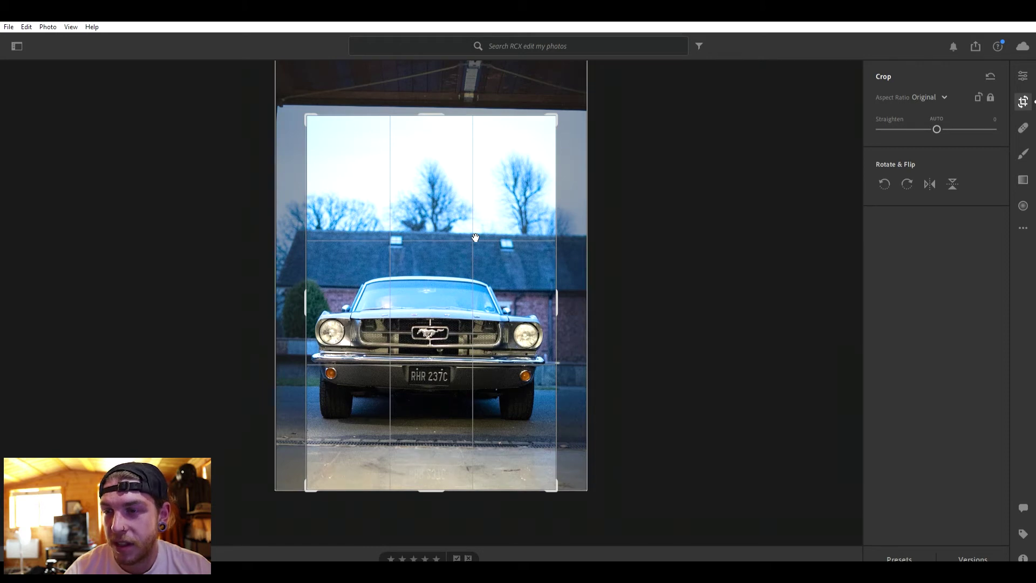
left_click_drag(423, 492, 426, 491)
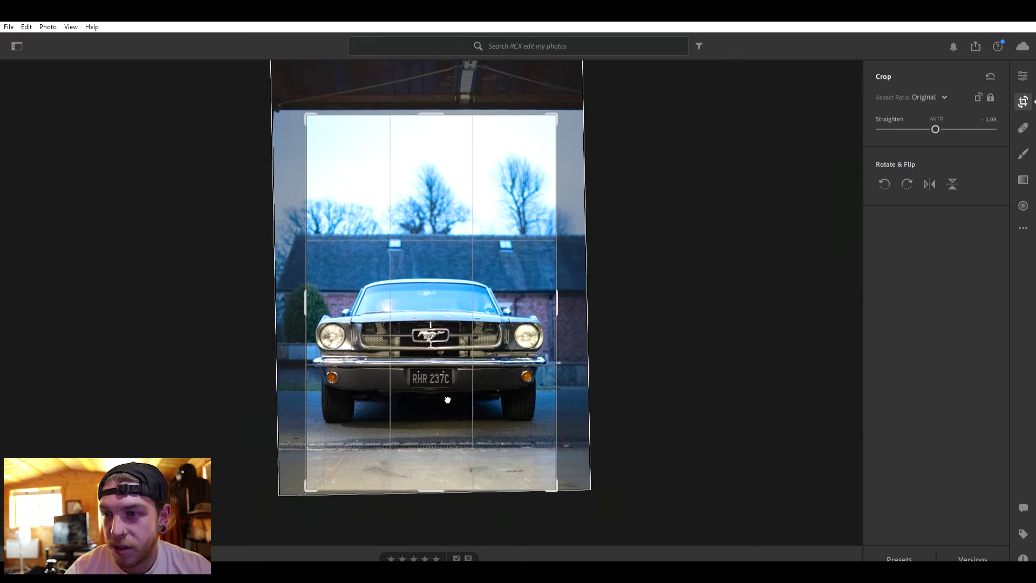
Preview the user presets on the Mustang photo, apply Summer 05 and compare the result with the original
left_click(1022, 76)
left_click(892, 557)
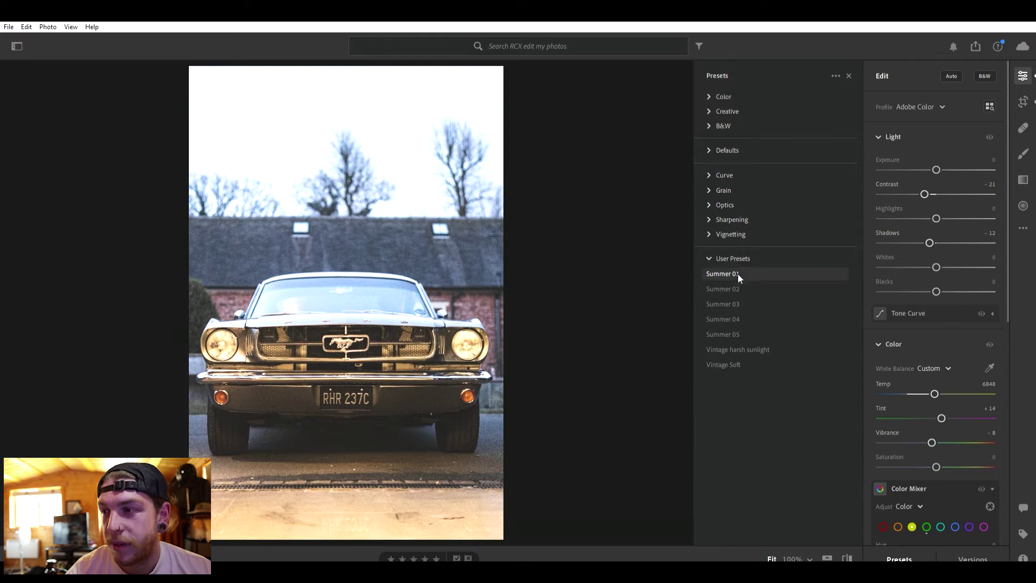
left_click(737, 274)
left_click(738, 297)
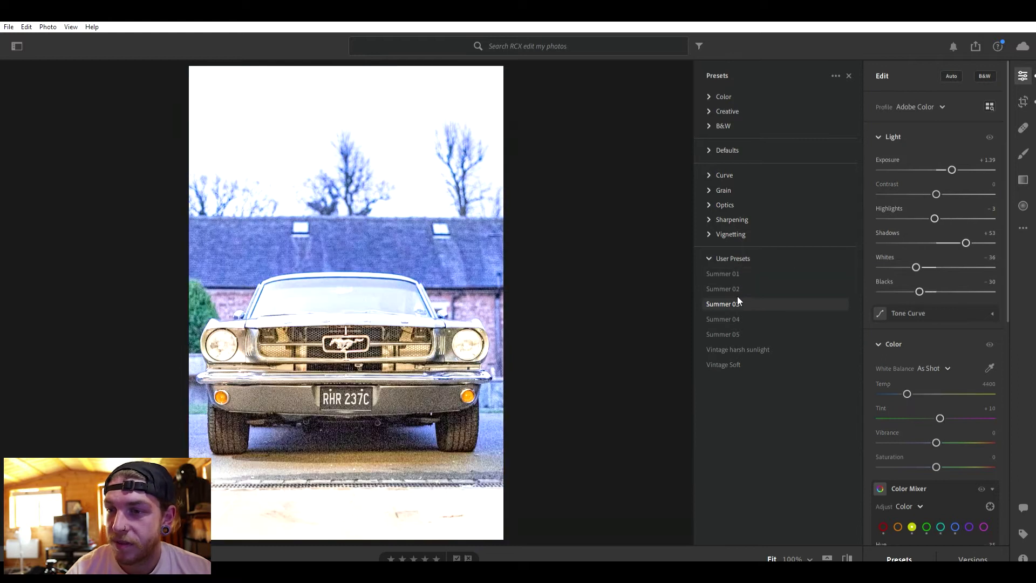
left_click(737, 310)
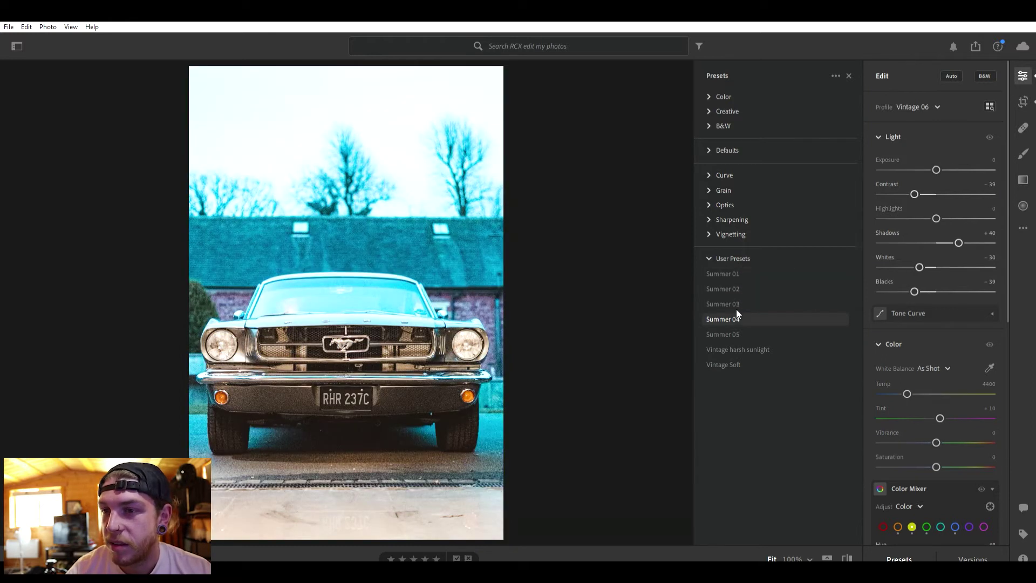
left_click(737, 323)
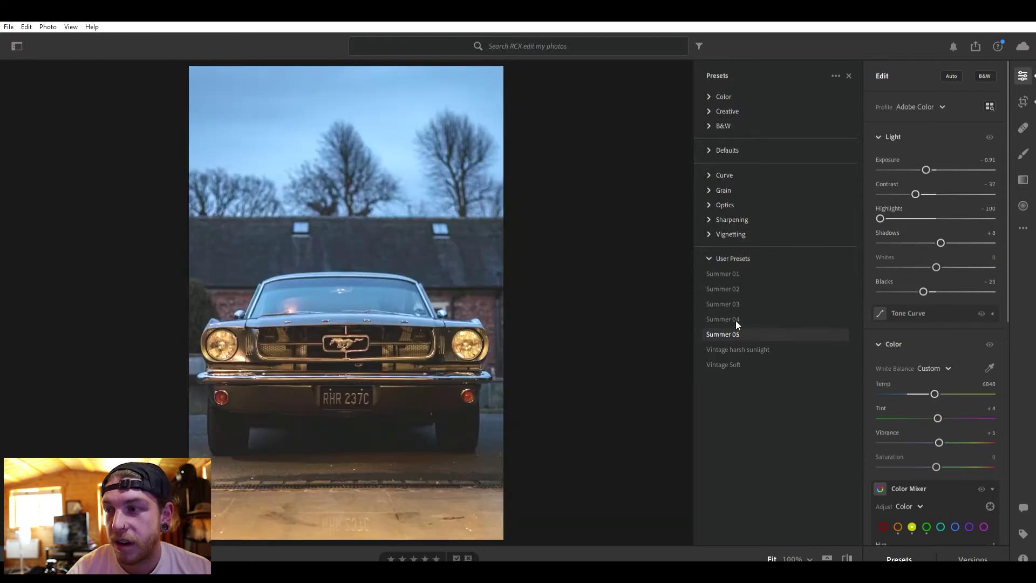
left_click(736, 338)
left_click(731, 363)
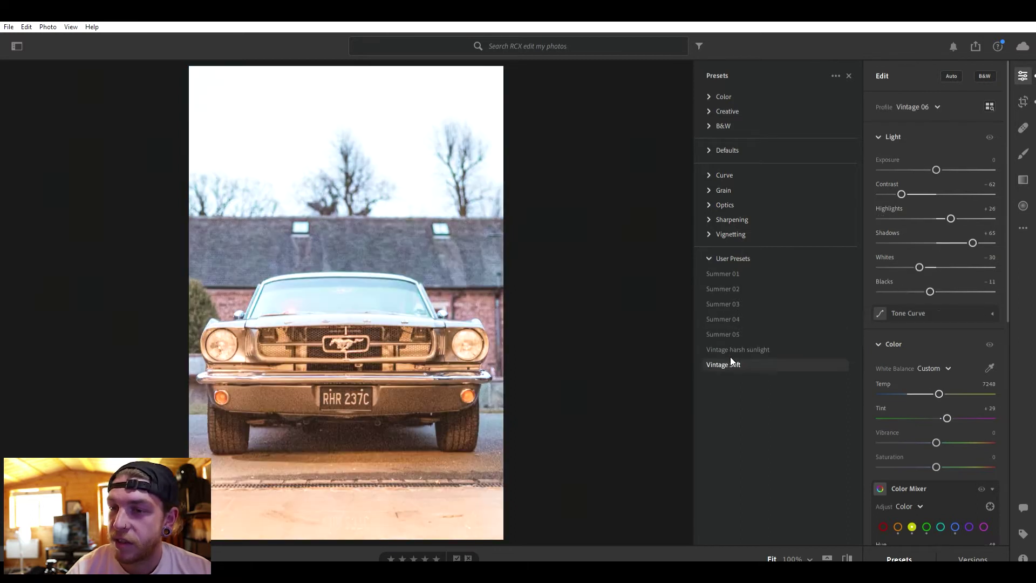
left_click(732, 320)
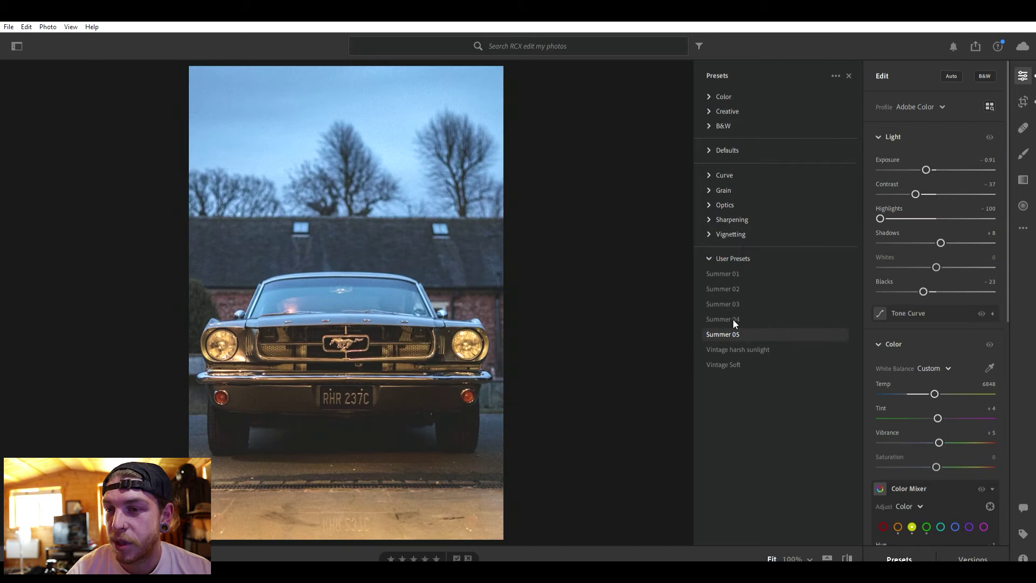
left_click(732, 318)
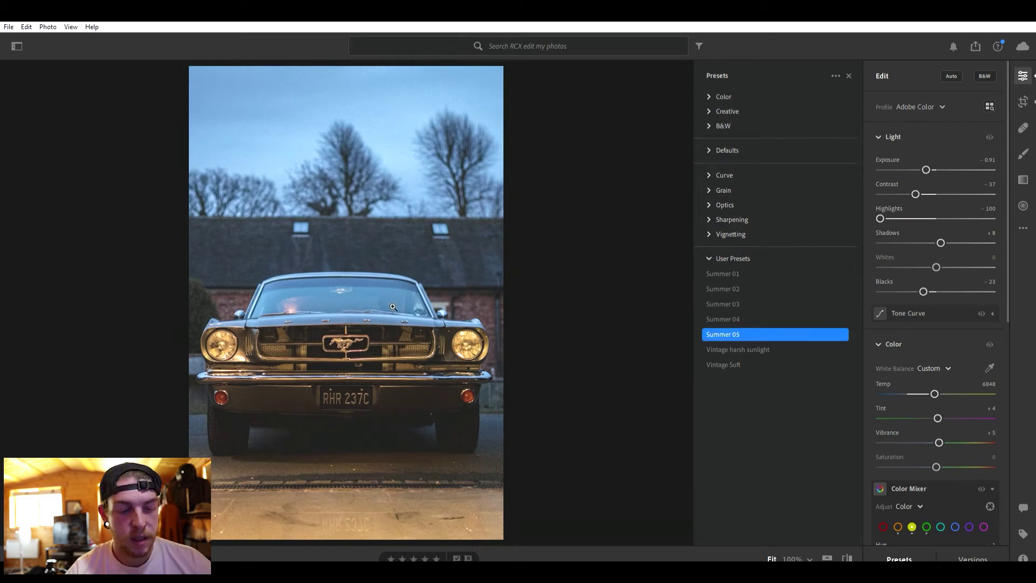
key("backslash")
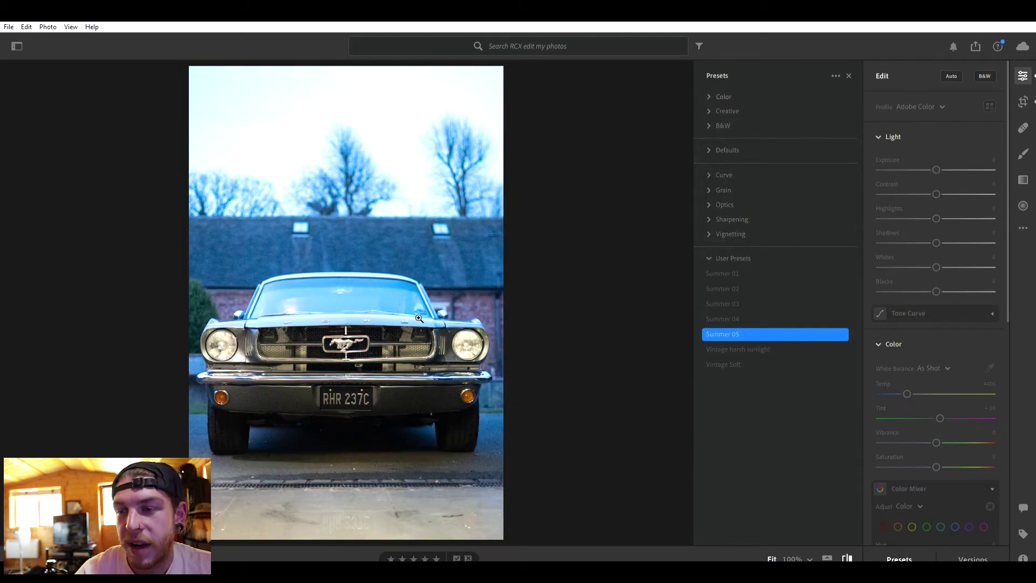
key("backslash")
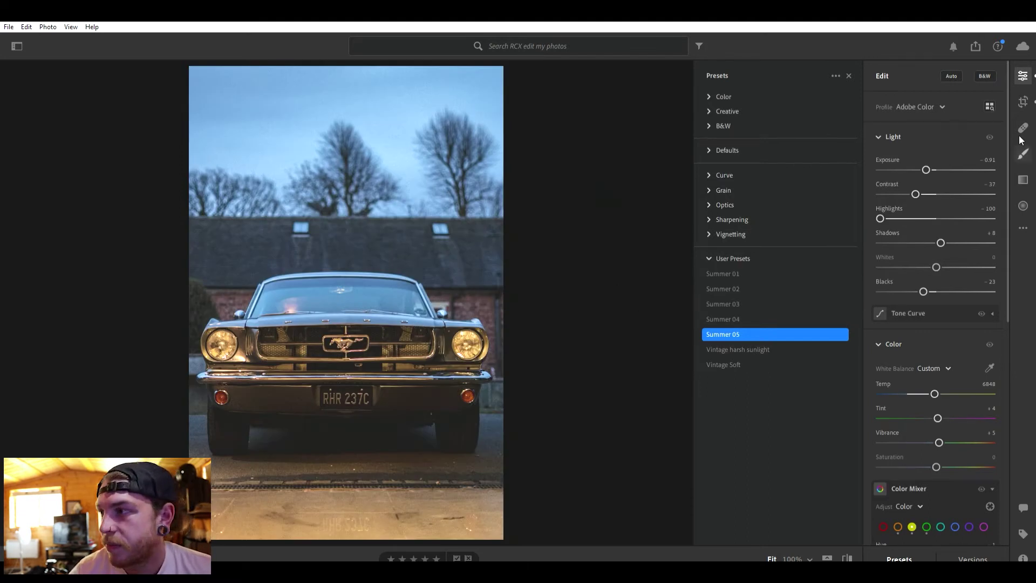
Add a linear gradient over the ground in front of the car with Exposure -1.88 and Clarity +11, and compare with the original
left_click(1022, 178)
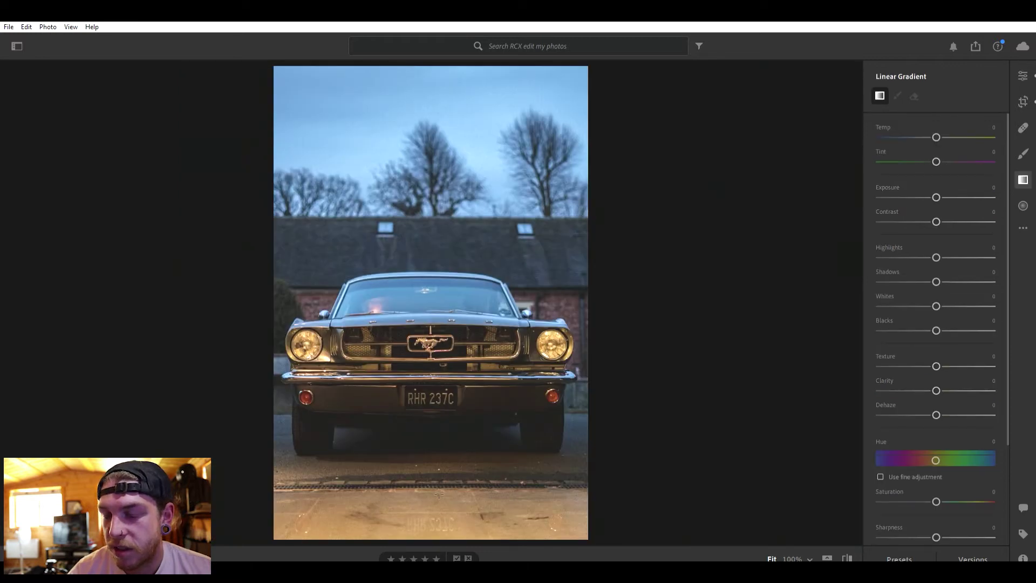
left_click_drag(432, 511, 430, 436)
left_click_drag(936, 219, 910, 220)
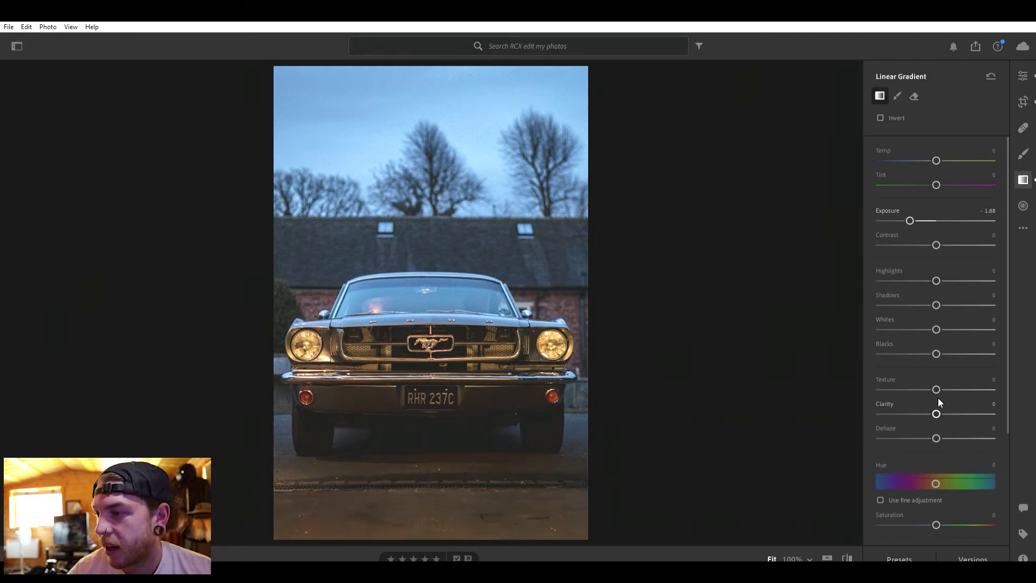
left_click_drag(936, 413, 942, 414)
left_click_drag(438, 424, 439, 413)
key("backslash")
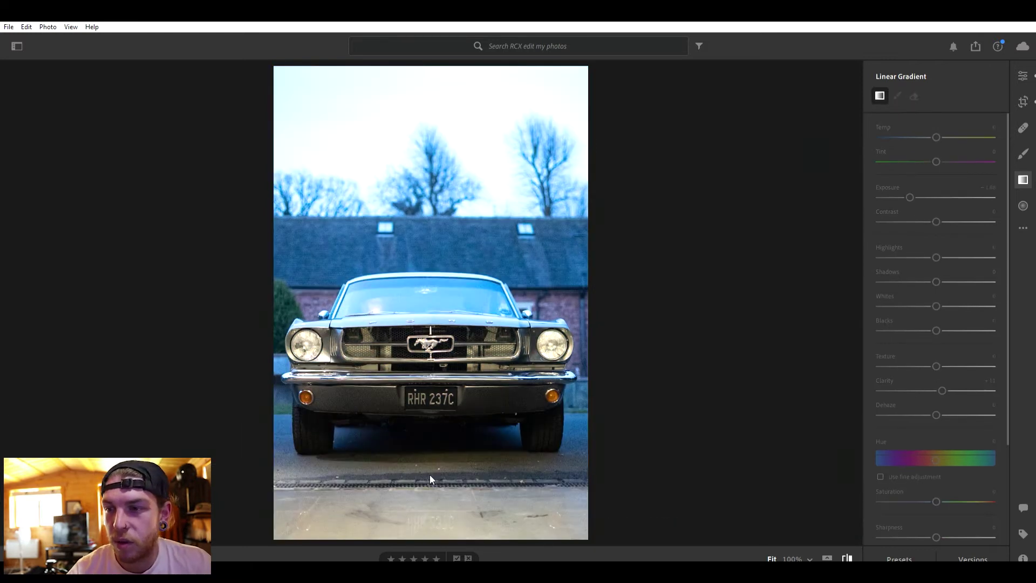
key("backslash")
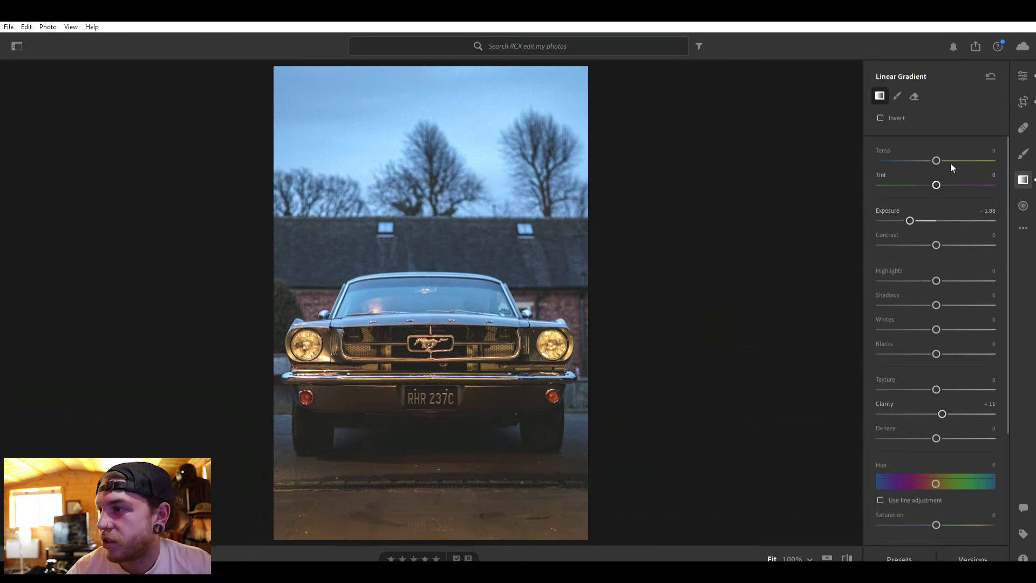
Set the overall Exposure to -0.09 and add an inverted radial gradient around the car with Feather 75, Exposure -1.12 and Clarity +12
left_click(1023, 76)
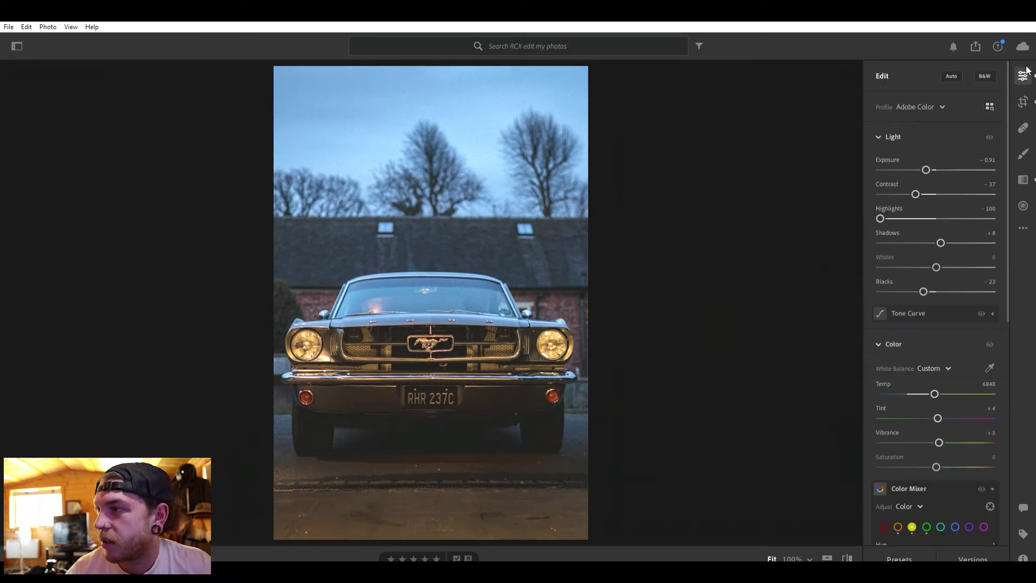
left_click_drag(926, 164, 935, 164)
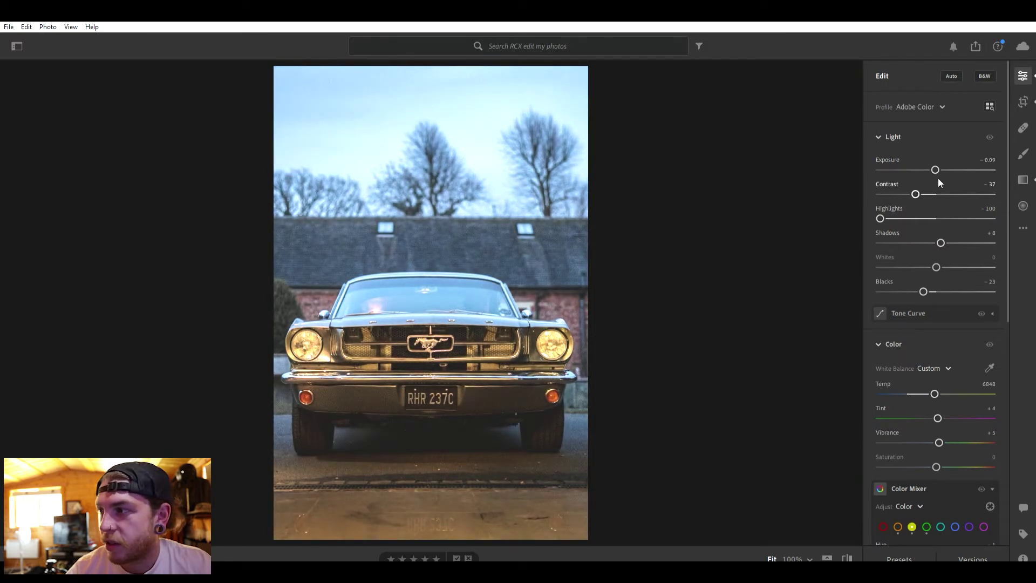
left_click(1024, 204)
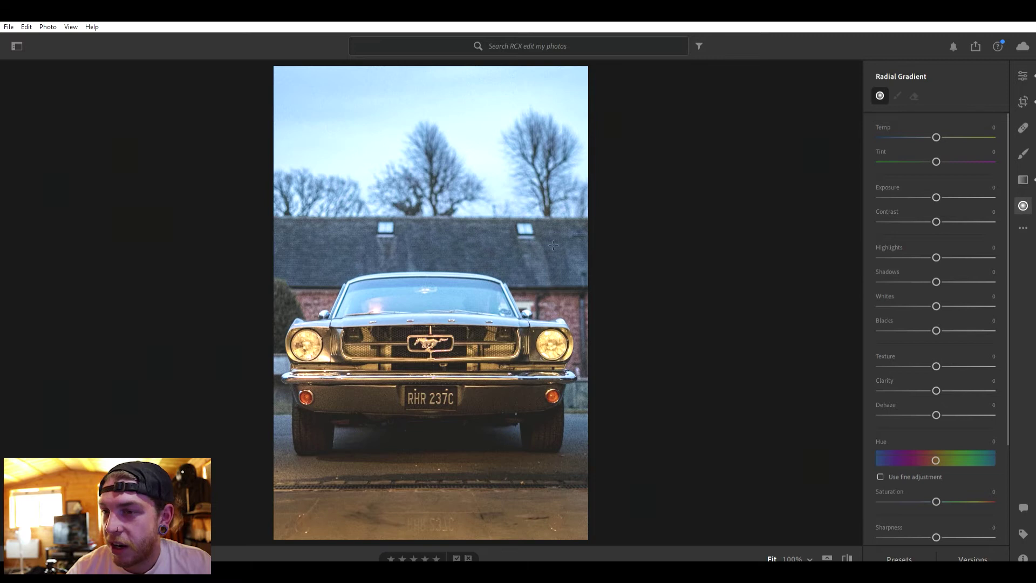
left_click_drag(388, 322, 432, 357)
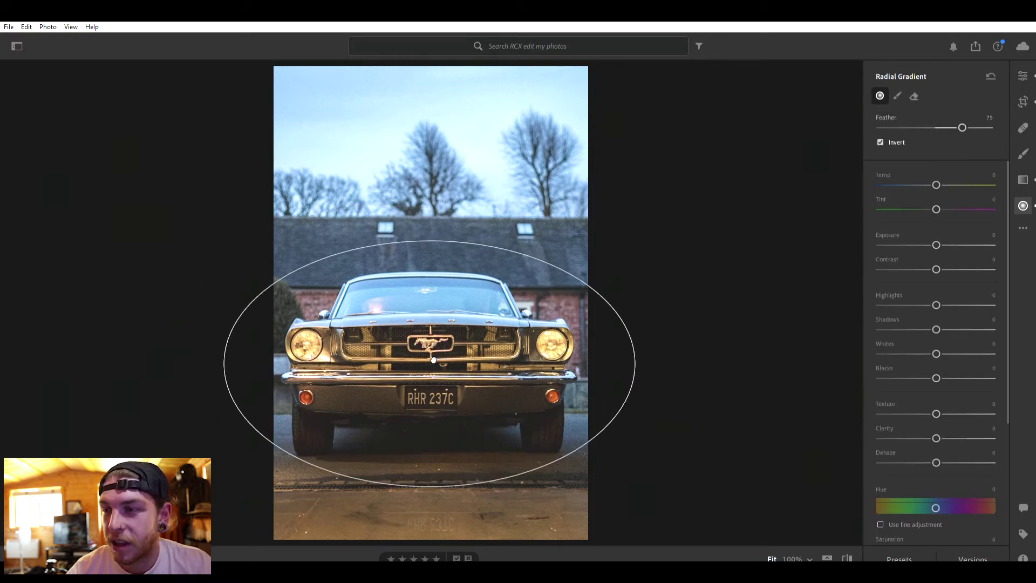
left_click_drag(934, 241, 920, 241)
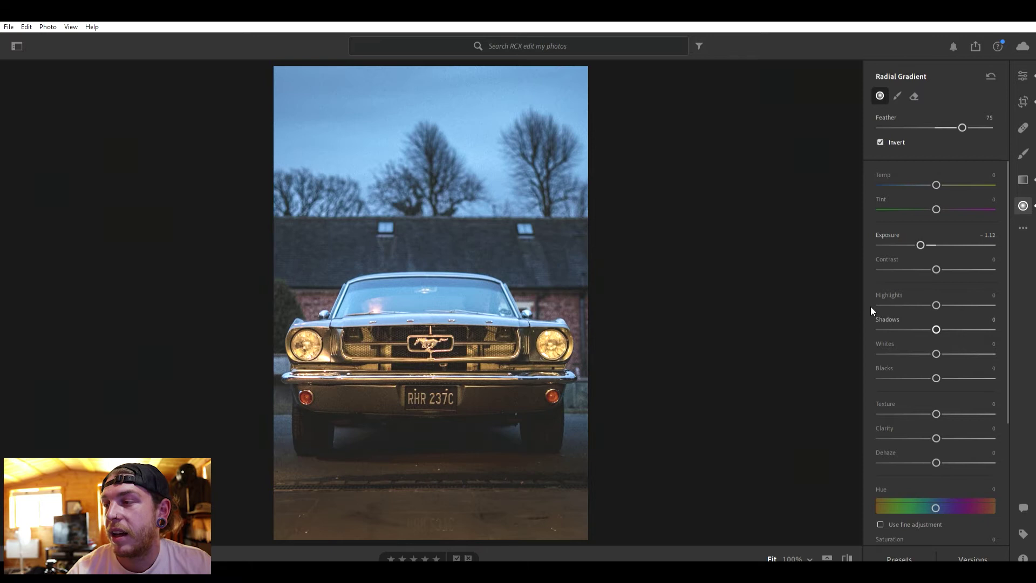
left_click_drag(937, 437, 944, 437)
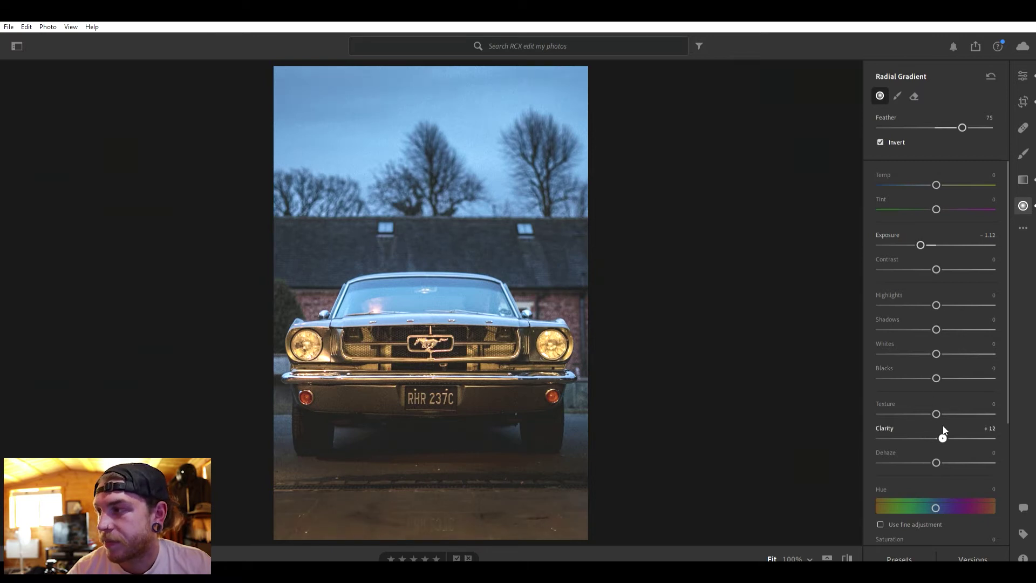
left_click(1022, 74)
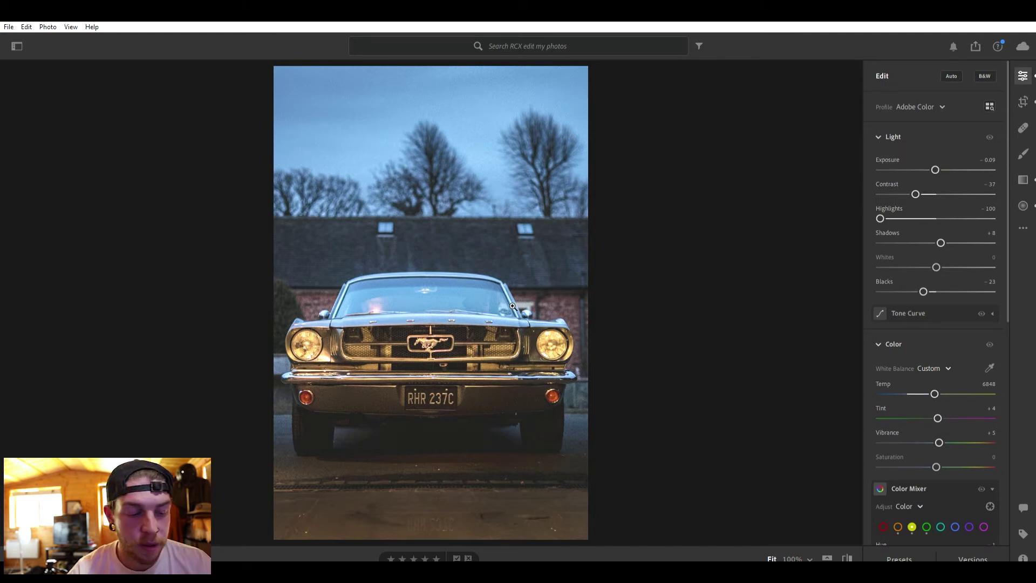
key("backslash")
key("backslash")
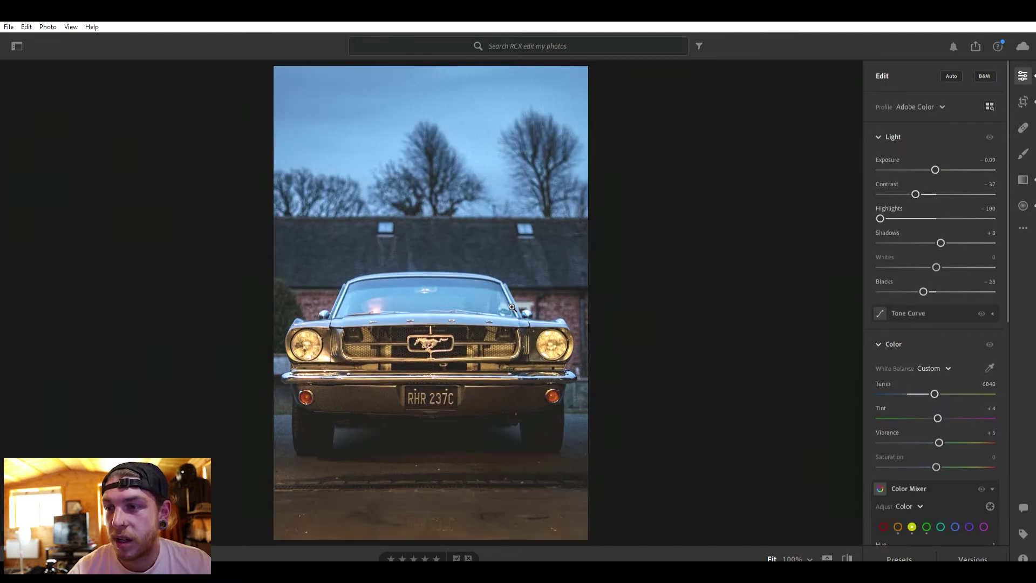
Add a non-inverted radial gradient over the right-hand headlight with Feather 75, Temp +100 and Exposure +4.00
left_click(565, 346)
key("r")
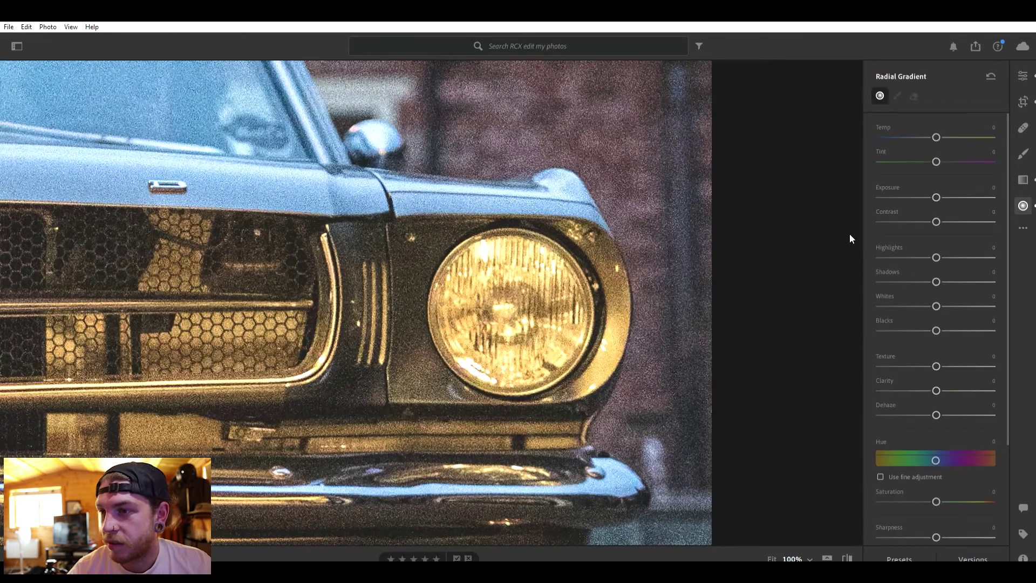
left_click_drag(510, 295, 593, 384)
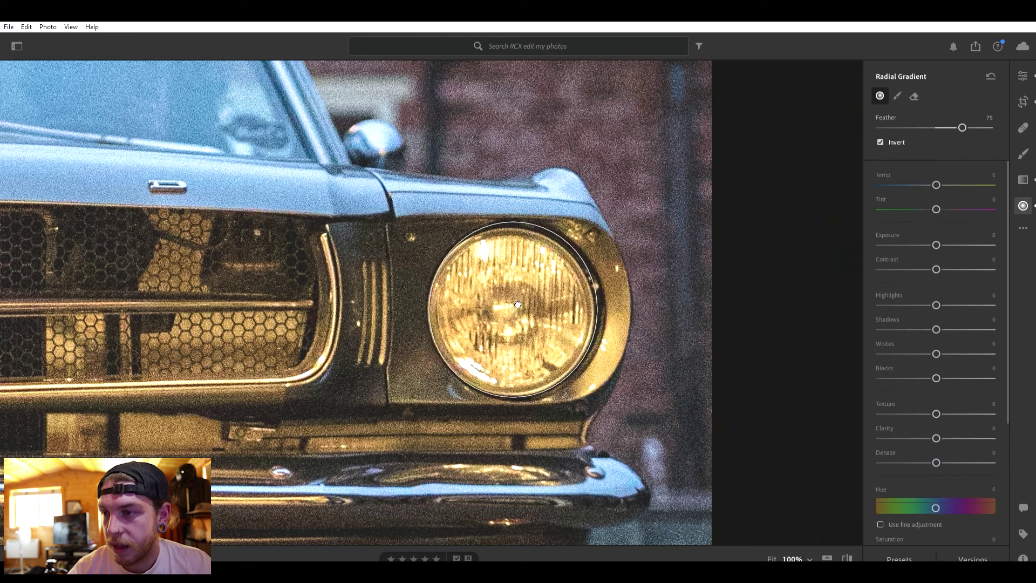
mouse_move(938, 178)
left_mouse_down()
mouse_move(973, 179)
mouse_move(935, 184)
left_mouse_up()
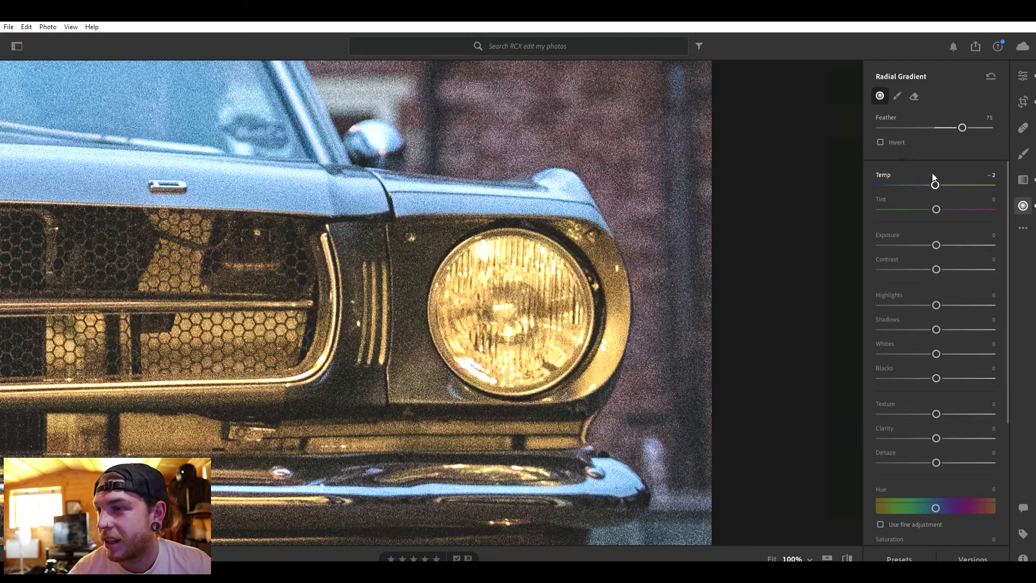
left_click_drag(935, 175, 1003, 177)
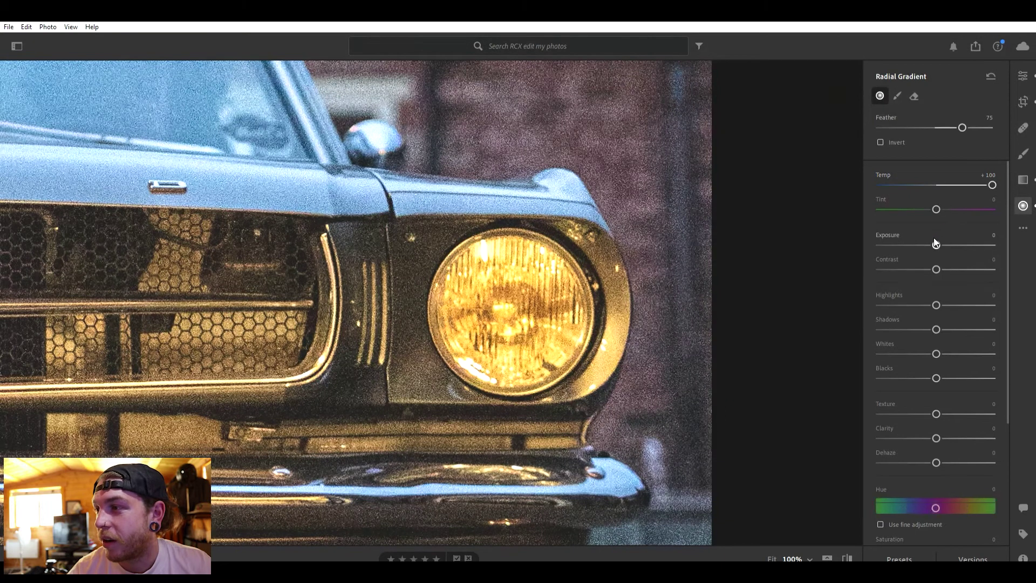
left_click(995, 230)
type("4")
key("Return")
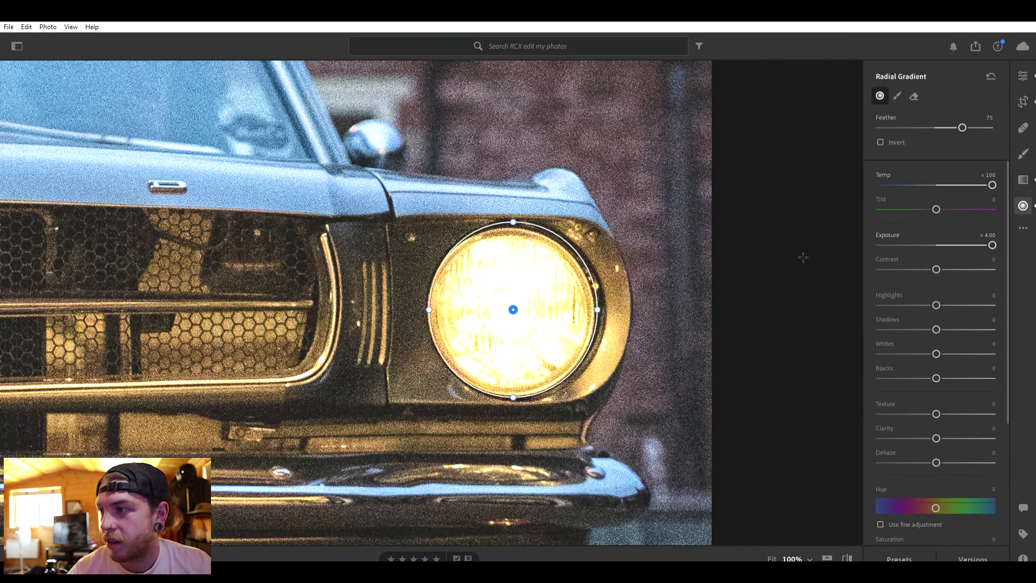
Set the right-hand headlight gradient's Exposure to +1.56 and add a matching radial gradient over the left-hand headlight with Feather 75 and Temp +100
left_click_drag(992, 245, 959, 245)
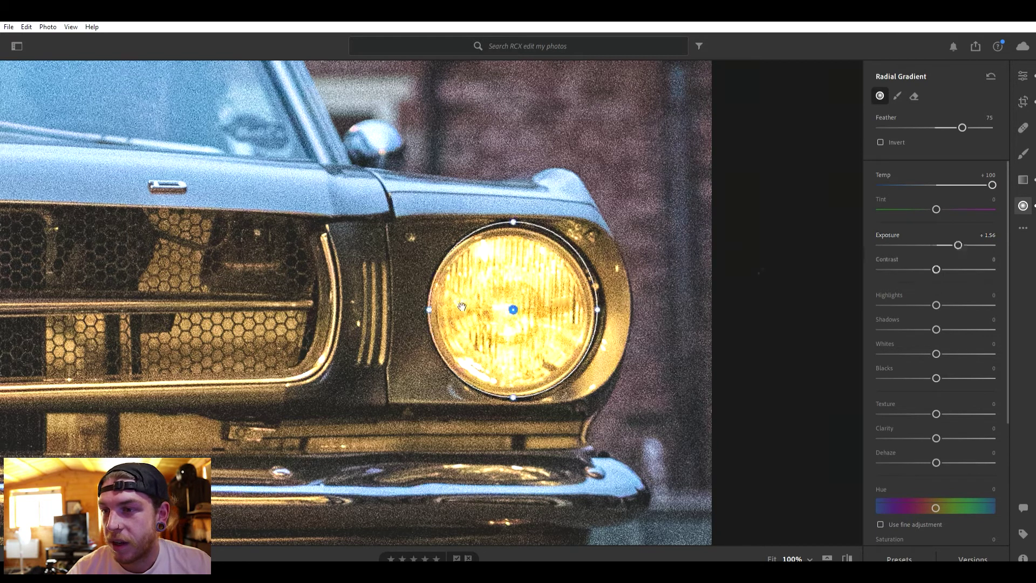
left_click_drag(335, 315, 787, 312)
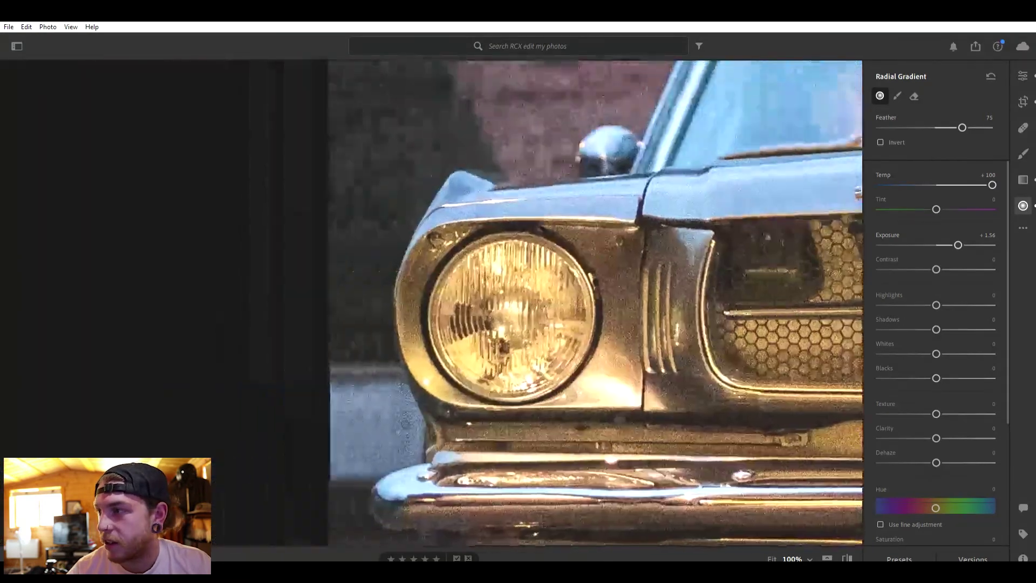
left_click_drag(479, 290, 526, 345)
left_click_drag(483, 290, 517, 307)
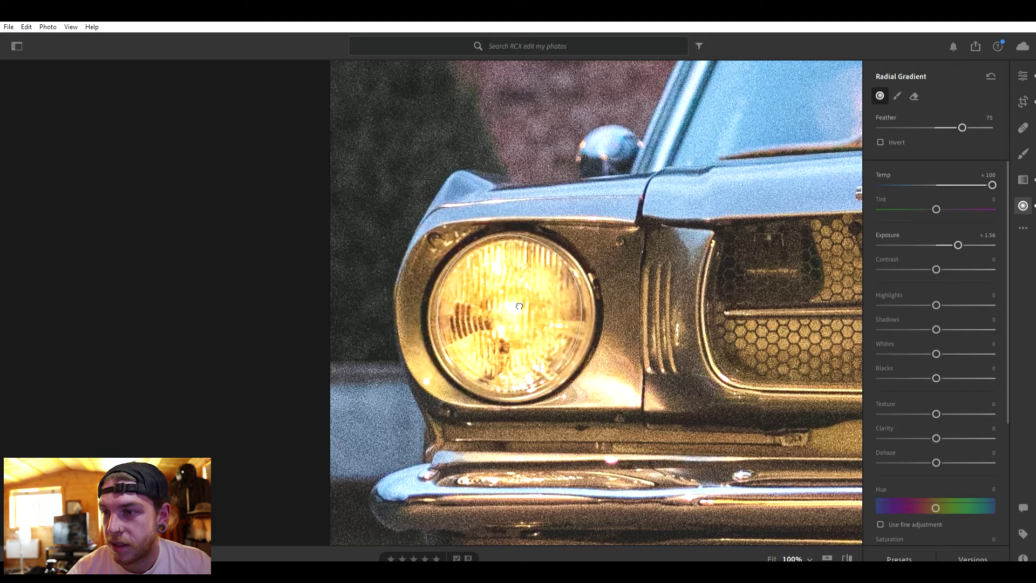
left_click_drag(582, 306, 610, 306)
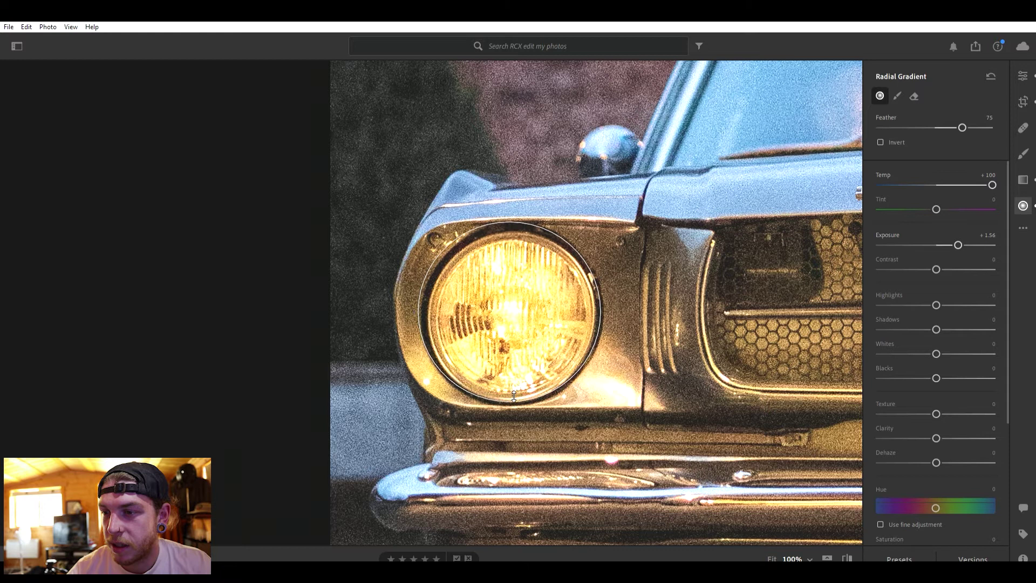
key("z")
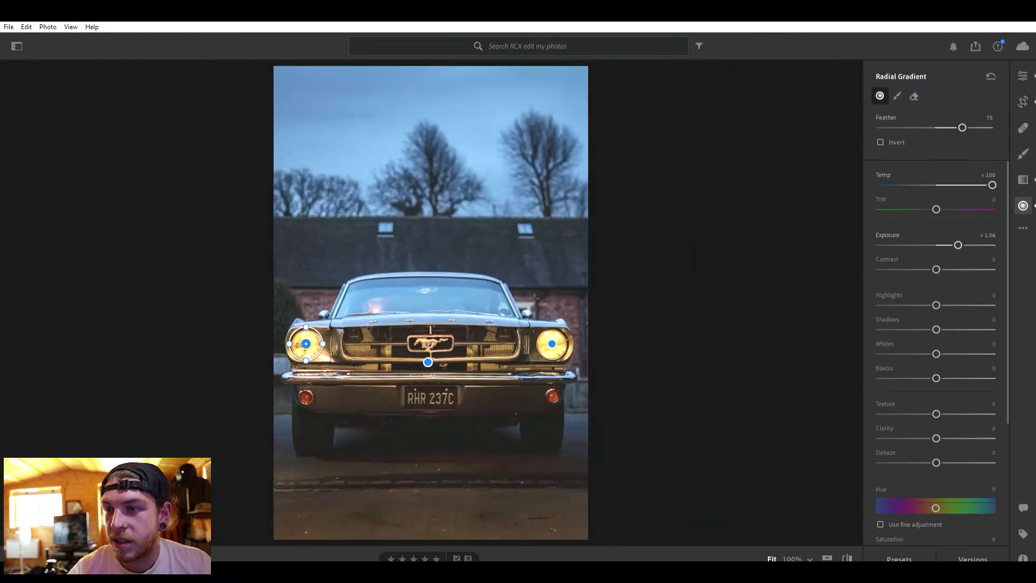
Compare the edited Mustang photo with the original and examine the right-hand headlight up close
left_click(1030, 201)
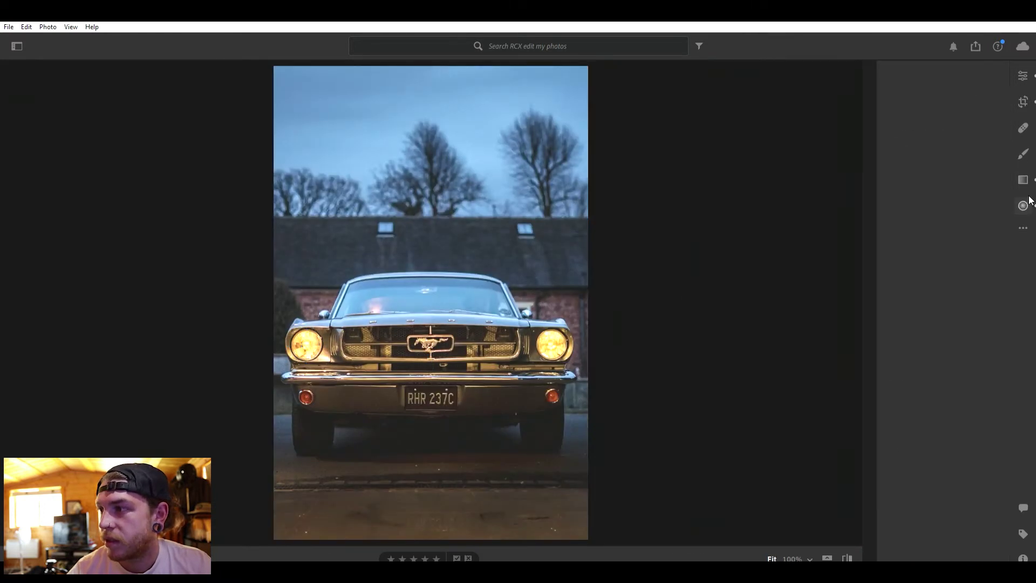
key("backslash")
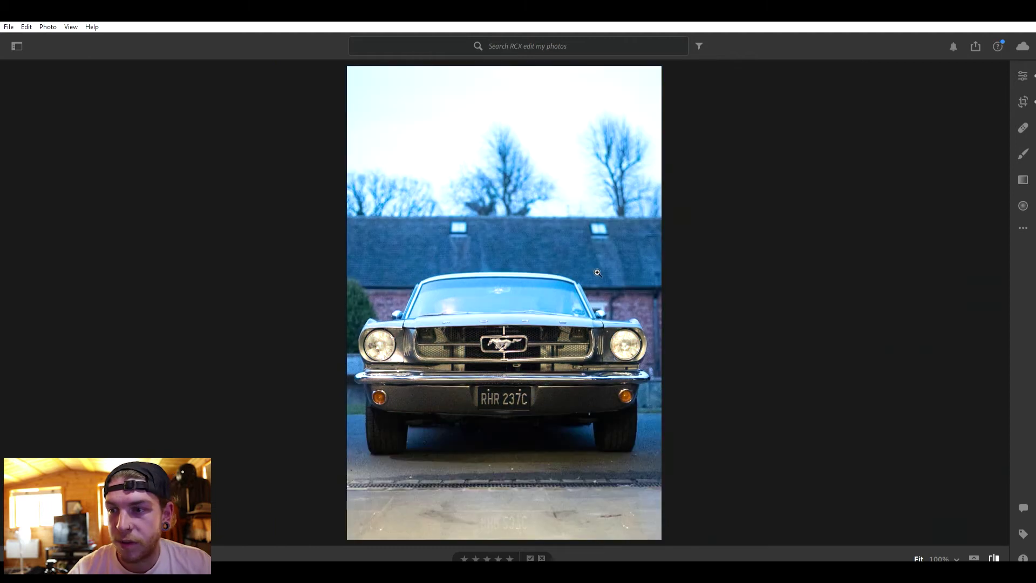
key("backslash")
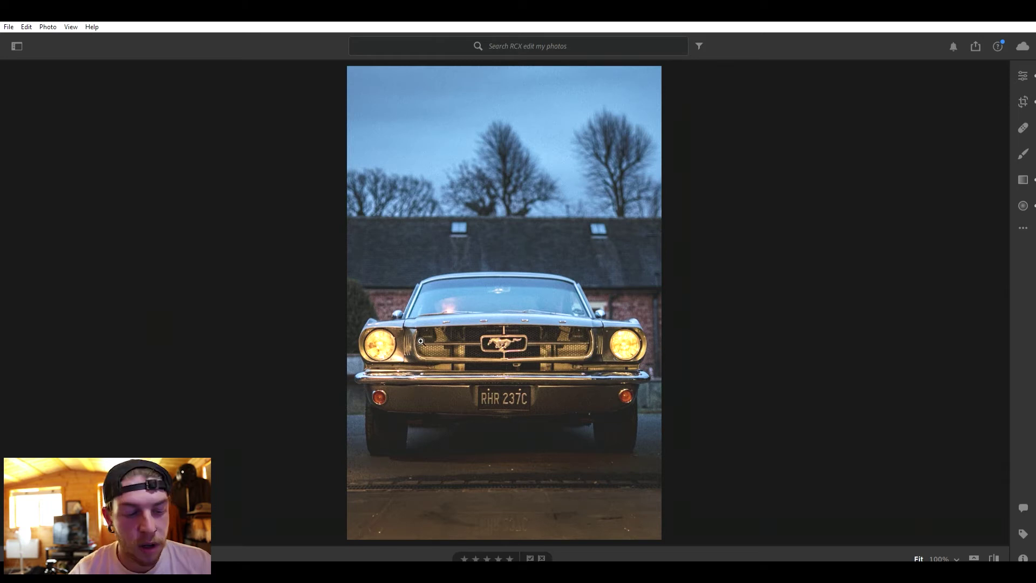
key("backslash")
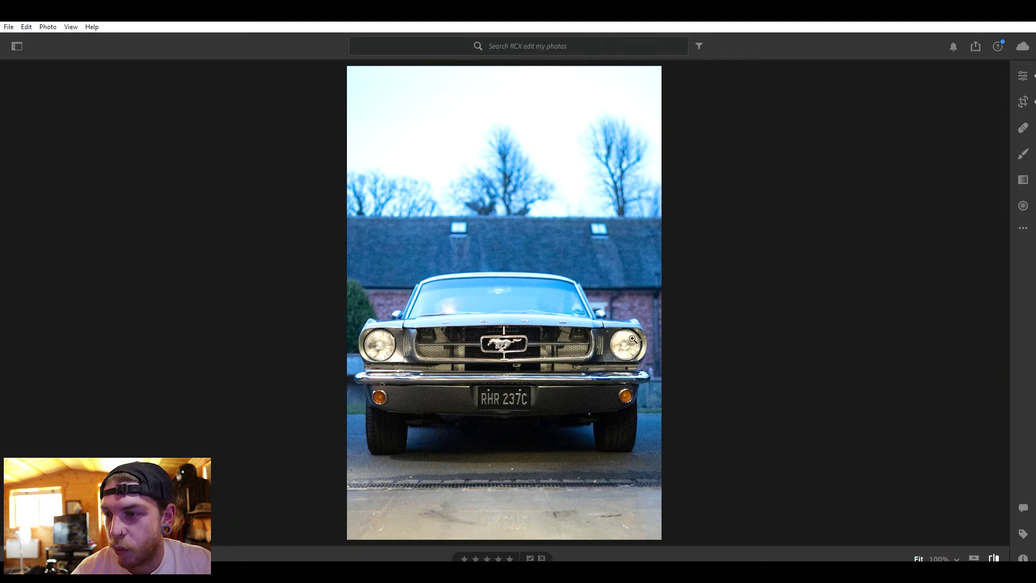
left_click(628, 342)
key("backslash")
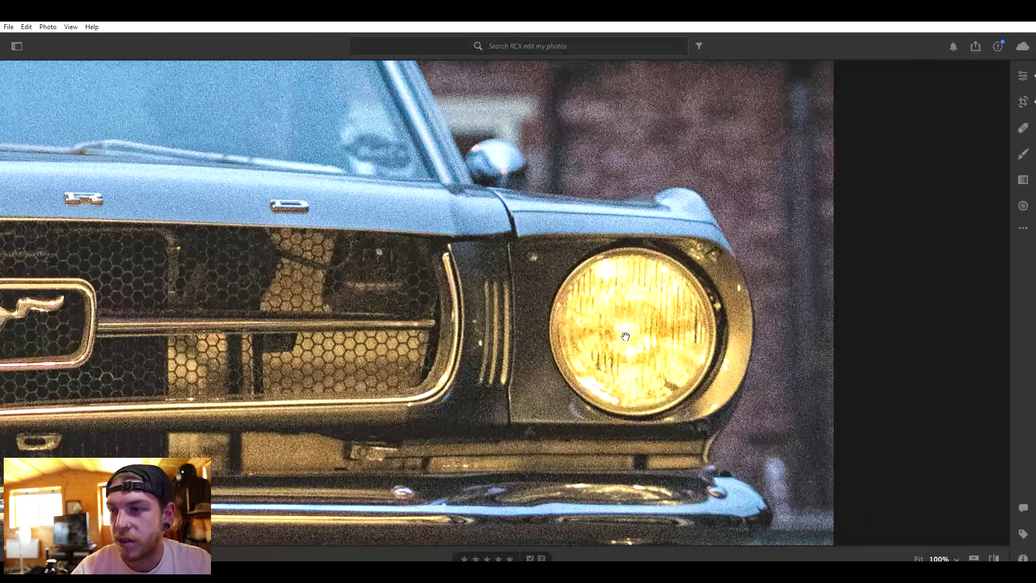
Brush over the horse emblem on the grille at Size 6.5 with Exposure +2.52, and compare the photo with the original
left_click_drag(72, 325, 451, 330)
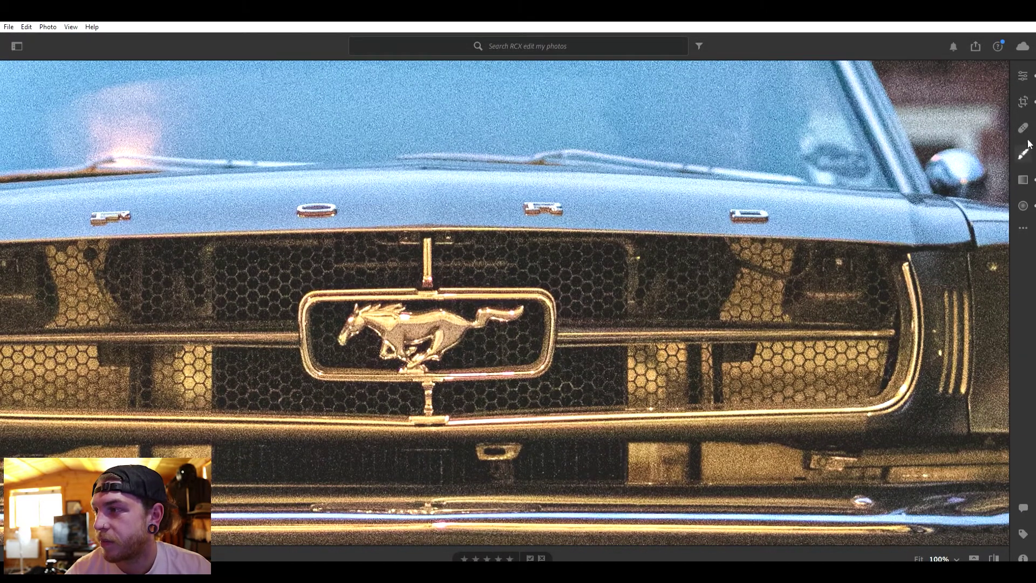
left_click(1024, 154)
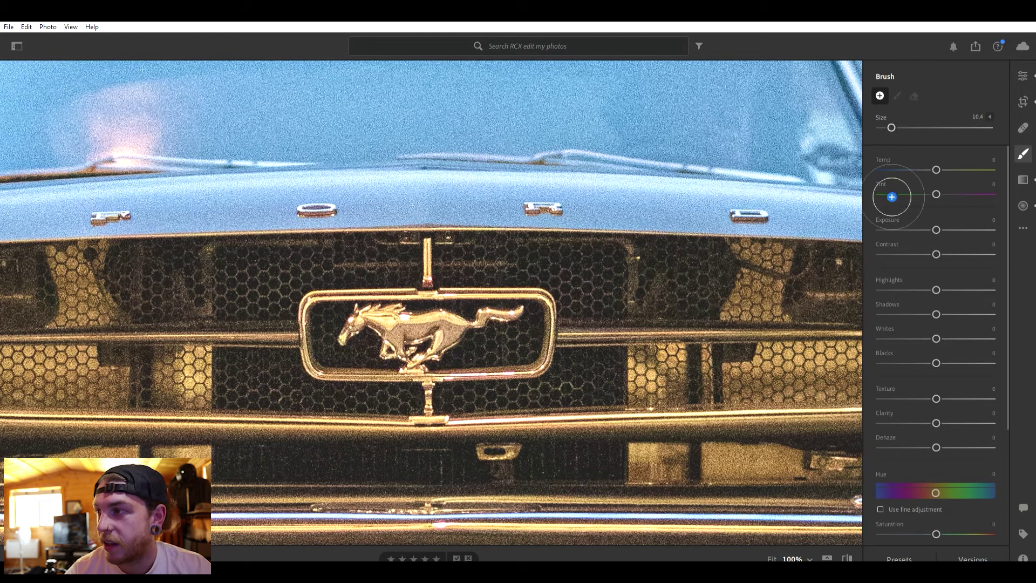
left_click_drag(892, 128, 887, 127)
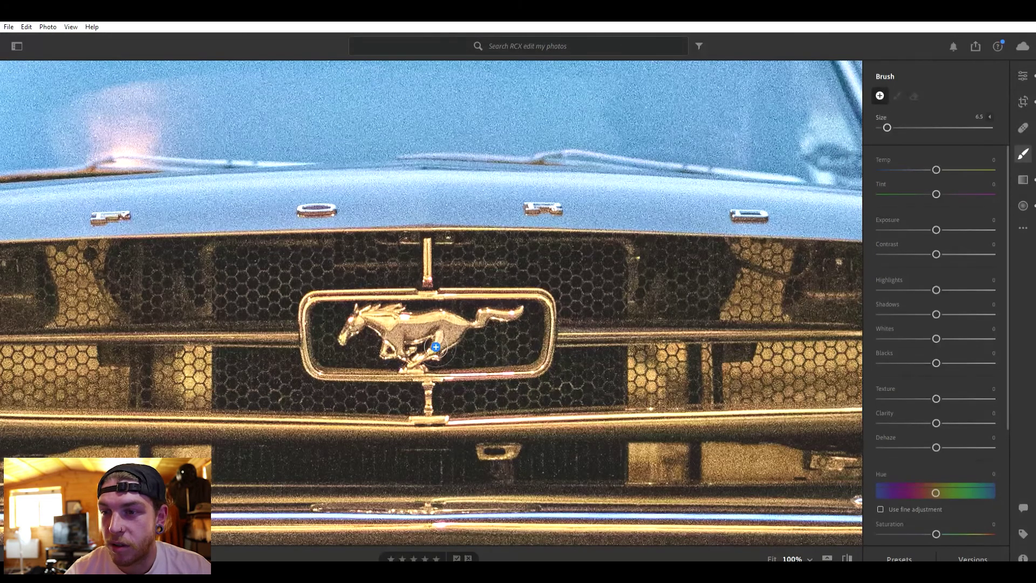
mouse_move(364, 350)
left_mouse_down()
mouse_move(387, 337)
mouse_move(363, 348)
mouse_move(382, 329)
mouse_move(416, 327)
mouse_move(383, 342)
mouse_move(402, 373)
mouse_move(446, 345)
mouse_move(456, 350)
mouse_move(436, 374)
mouse_move(483, 346)
mouse_move(450, 340)
mouse_move(503, 334)
mouse_move(526, 323)
left_mouse_up()
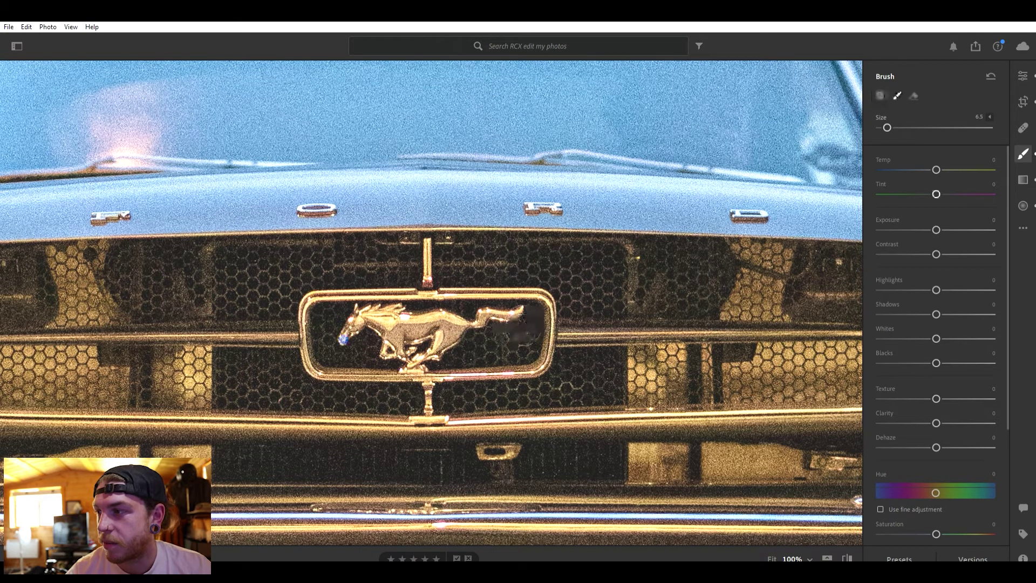
left_click_drag(935, 218, 973, 218)
key("z")
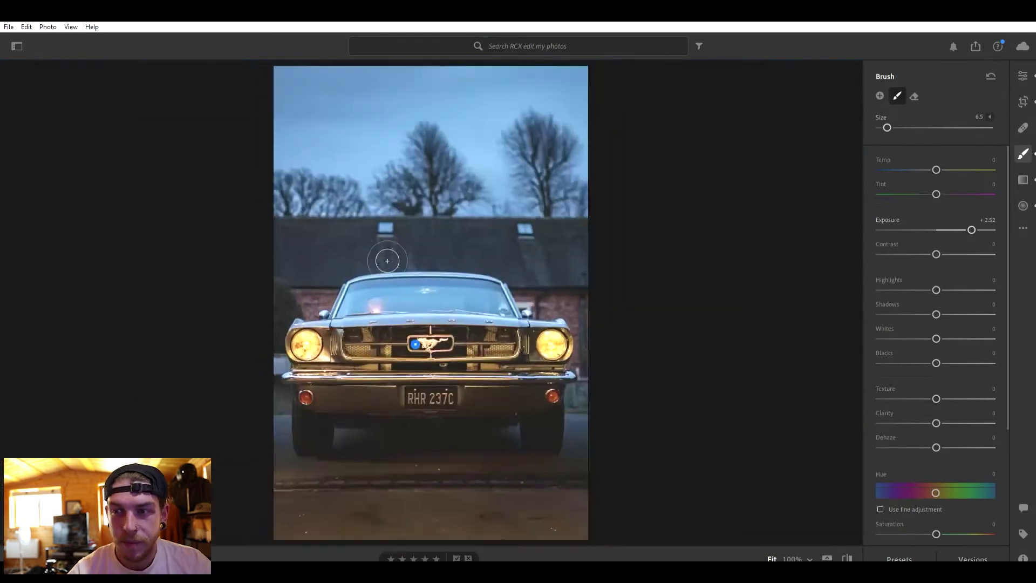
left_click(1023, 154)
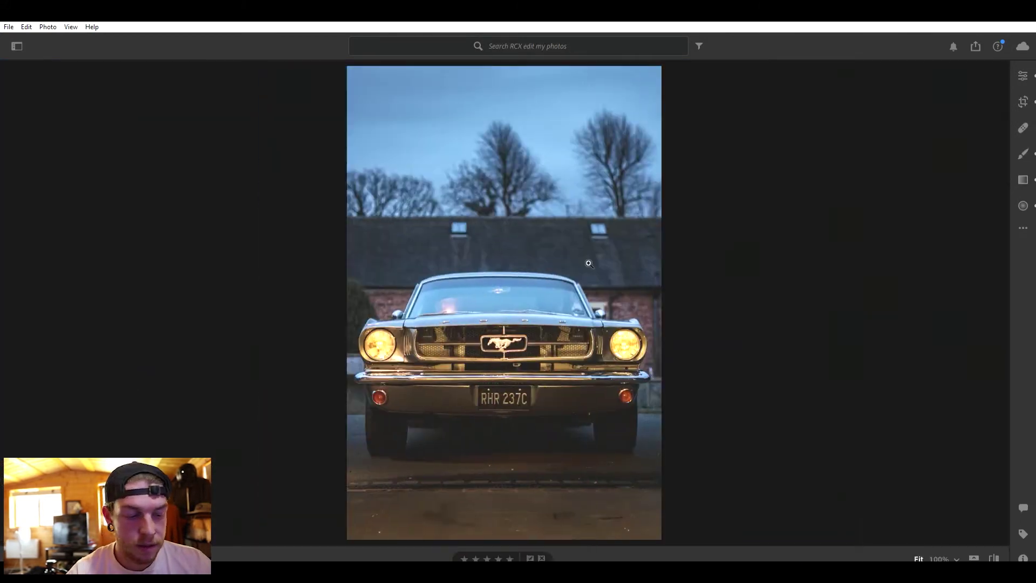
key("backslash")
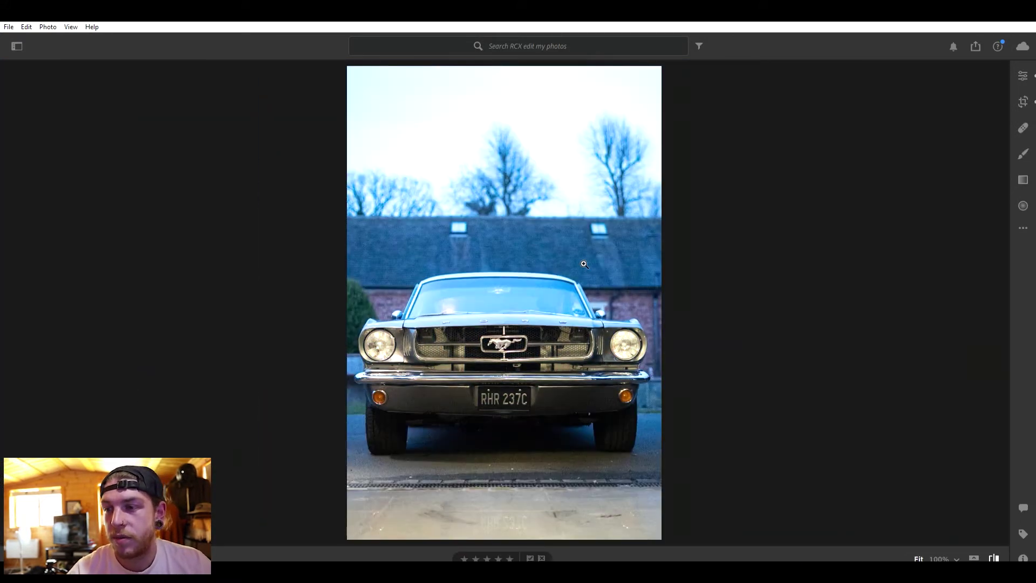
key("backslash")
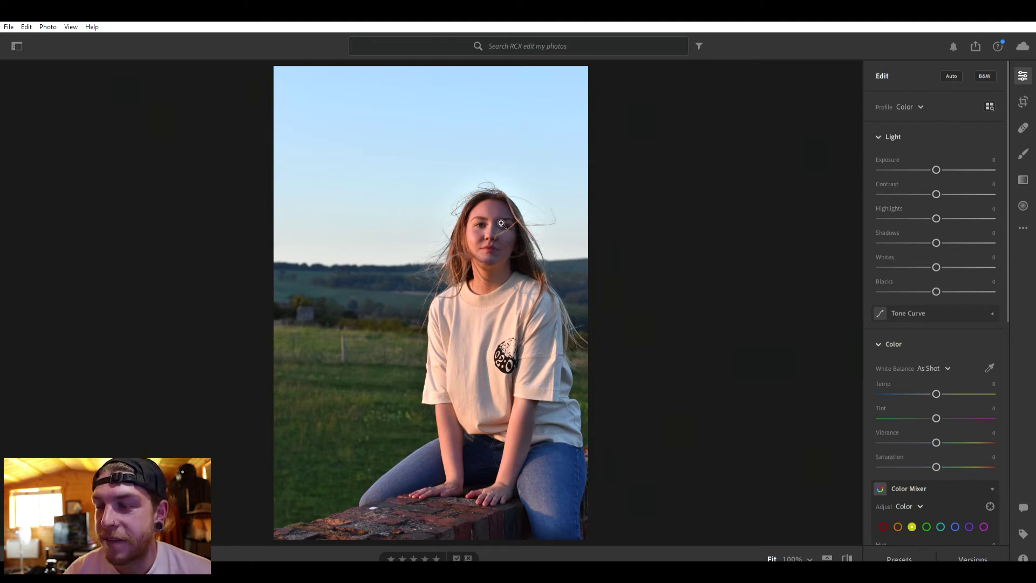
left_click(1024, 101)
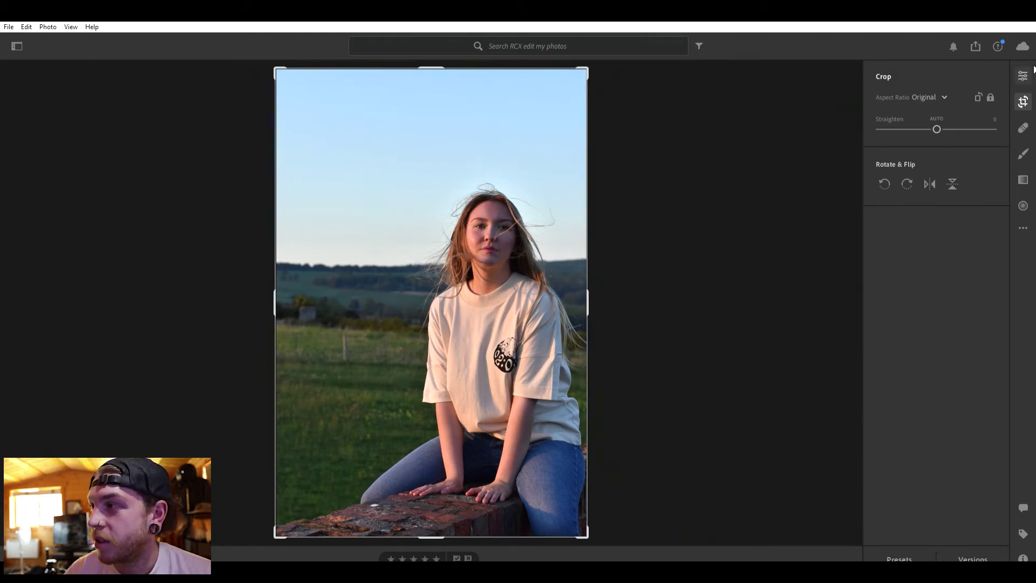
left_click(1033, 70)
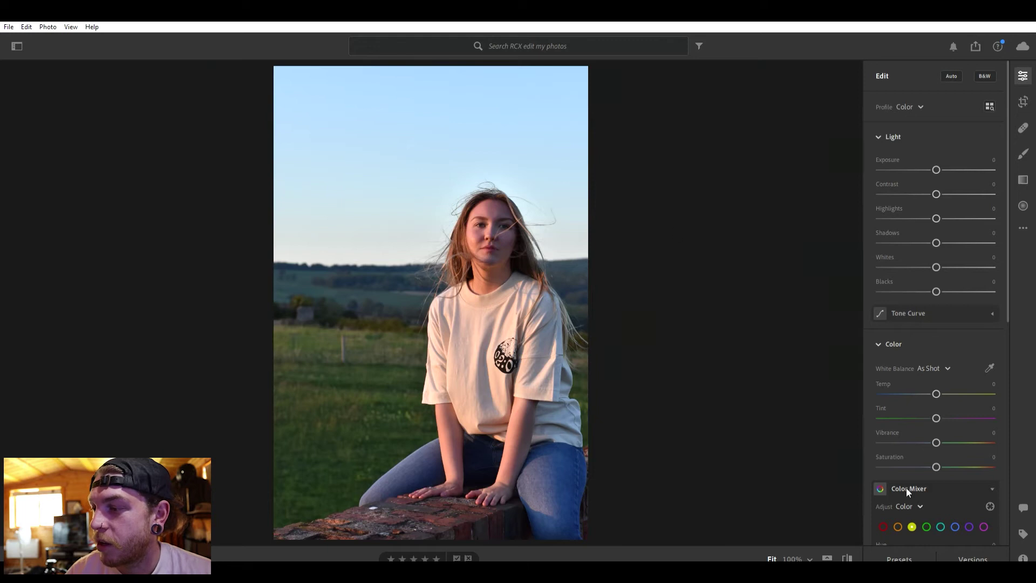
left_click(900, 558)
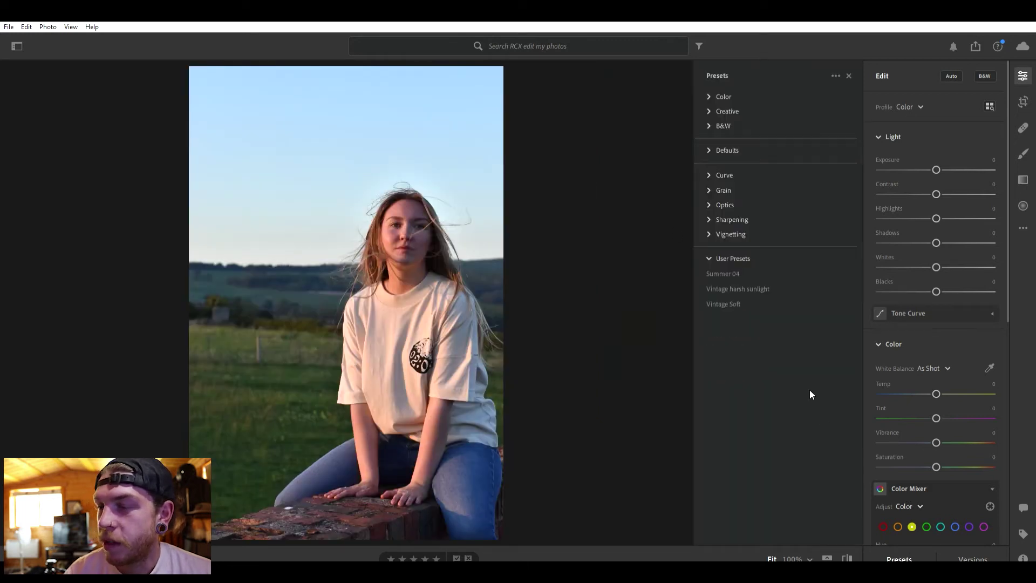
left_click(753, 270)
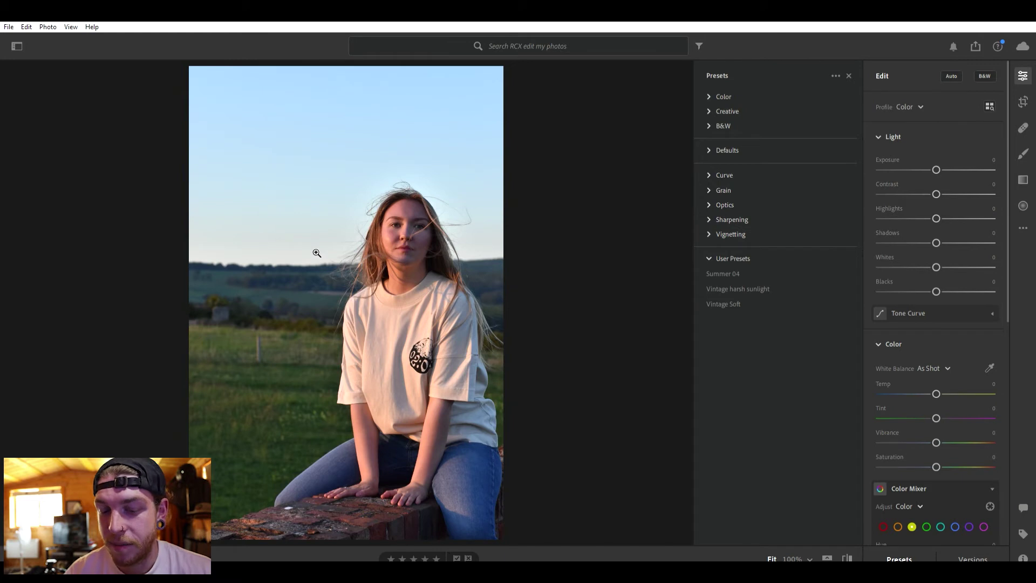
key("i")
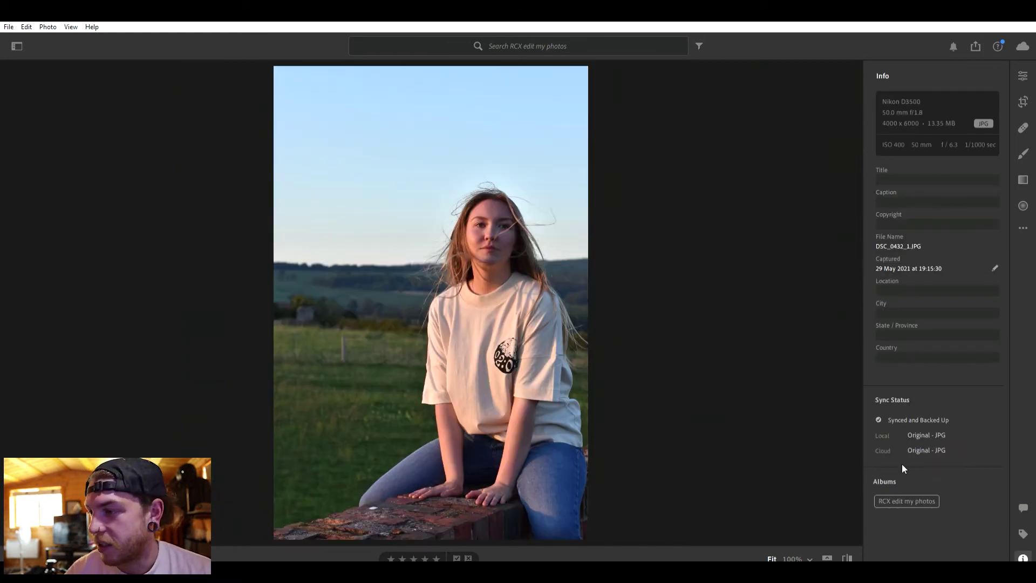
left_click(1021, 75)
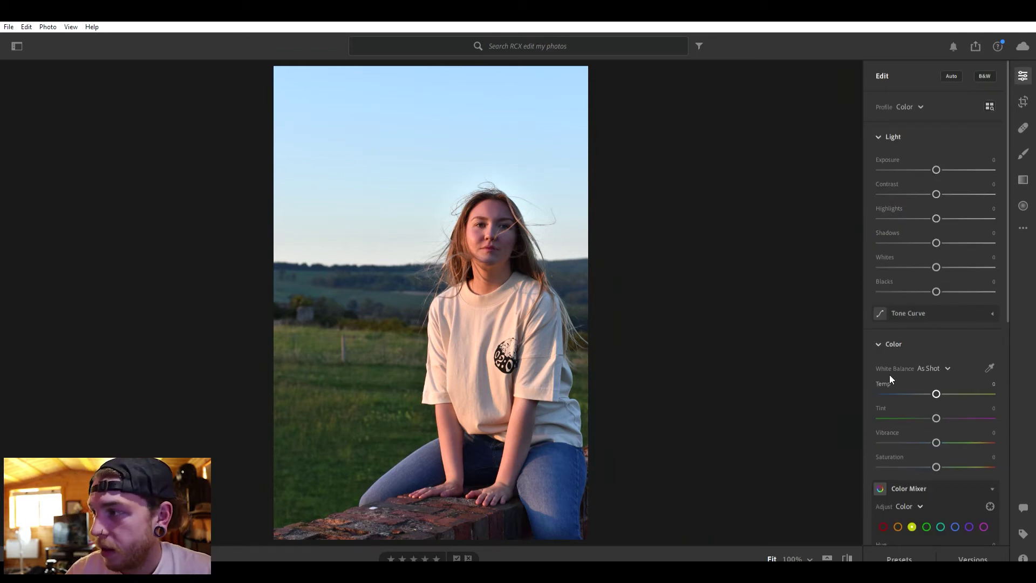
Preview the user presets on the portrait photo and apply Summer 04
left_click(900, 552)
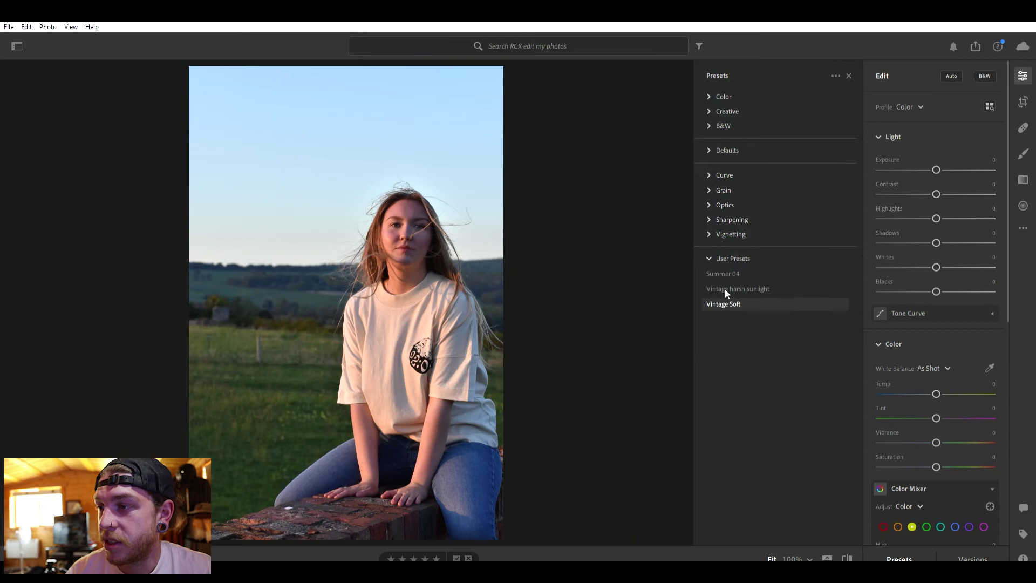
left_click(726, 289)
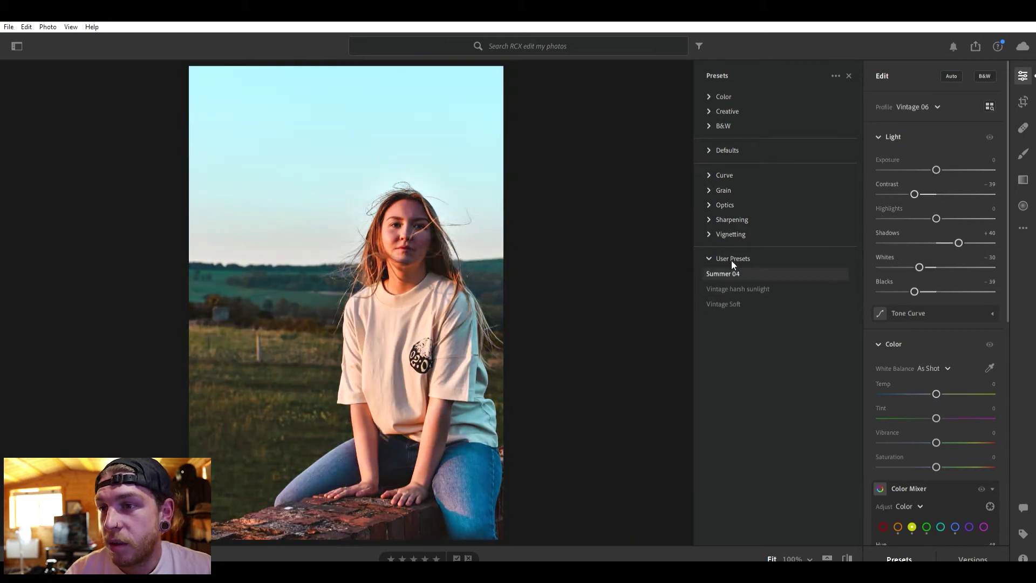
left_click(732, 274)
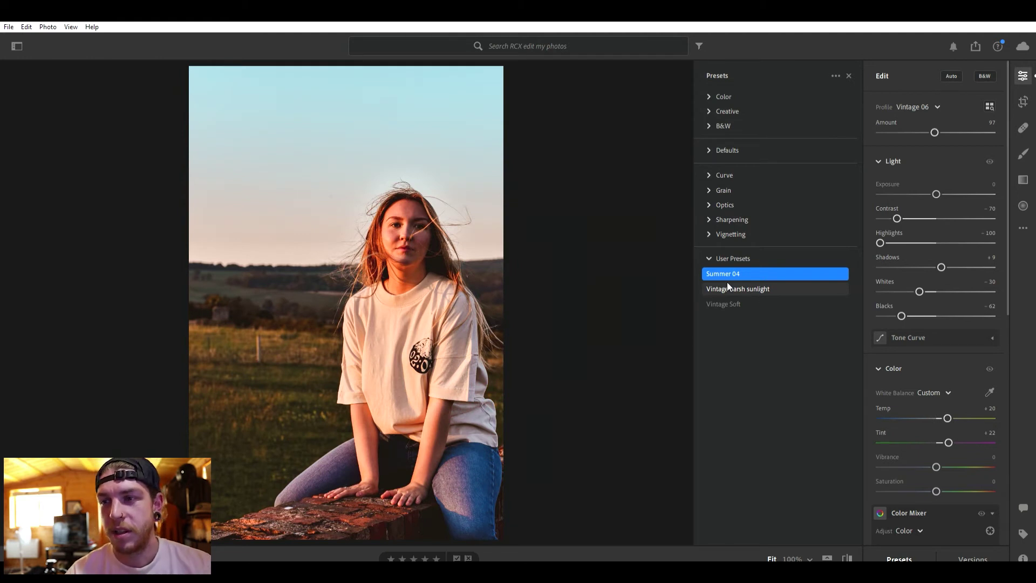
Try the Vintage harsh sunlight user preset on the portrait and examine the woman's face and hair at 100%
left_click(729, 288)
left_click_drag(451, 235, 458, 303)
left_click_drag(518, 222, 534, 88)
left_click_drag(524, 259, 483, 73)
left_click_drag(486, 108, 502, 200)
left_click_drag(464, 81, 464, 237)
left_click_drag(466, 71, 486, 375)
left_click_drag(437, 188, 377, 192)
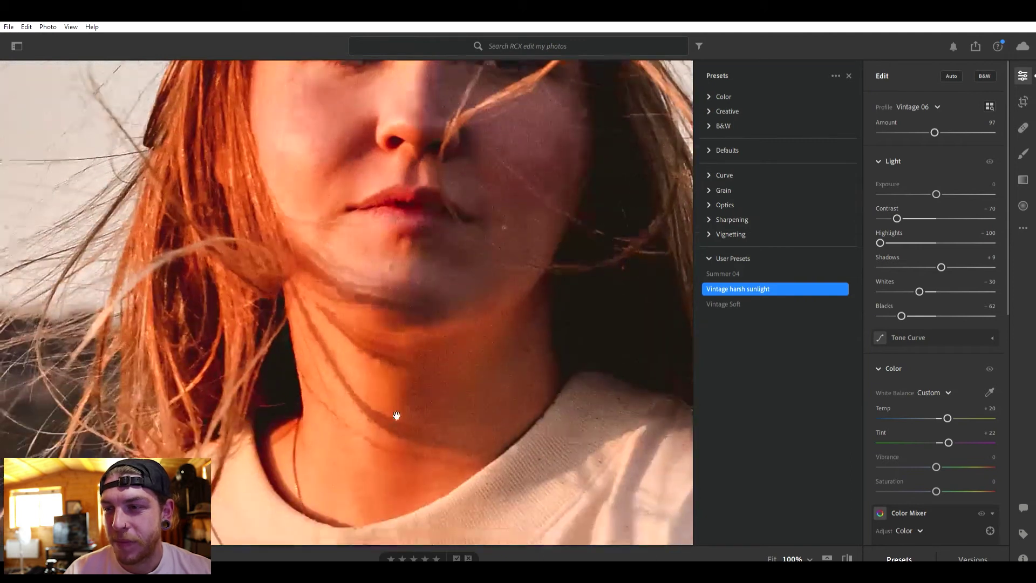
left_click(489, 258)
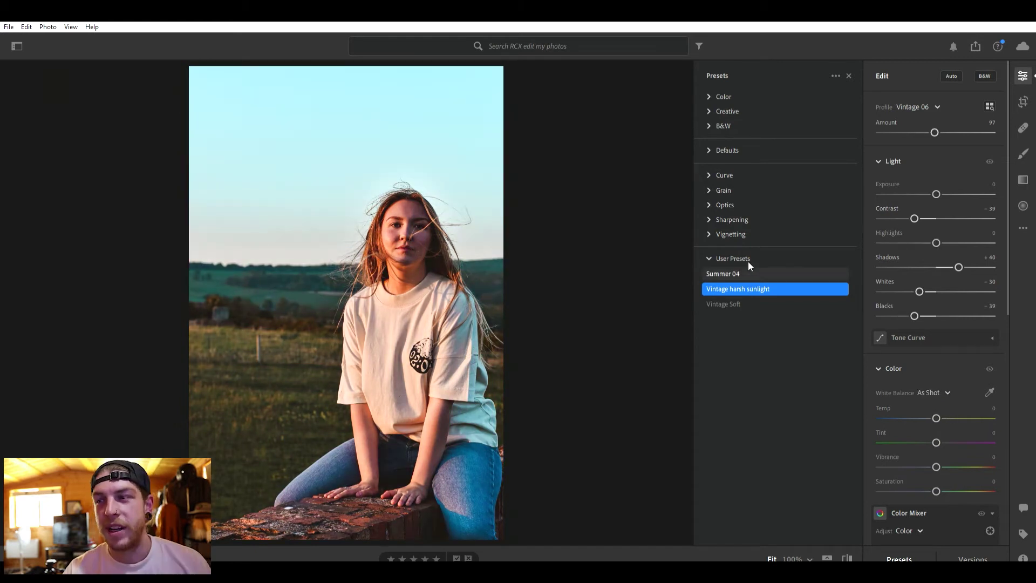
Apply the Summer 04 preset to the portrait and set Temp to +7, Highlights to -23 and Blacks to -54
left_click(748, 262)
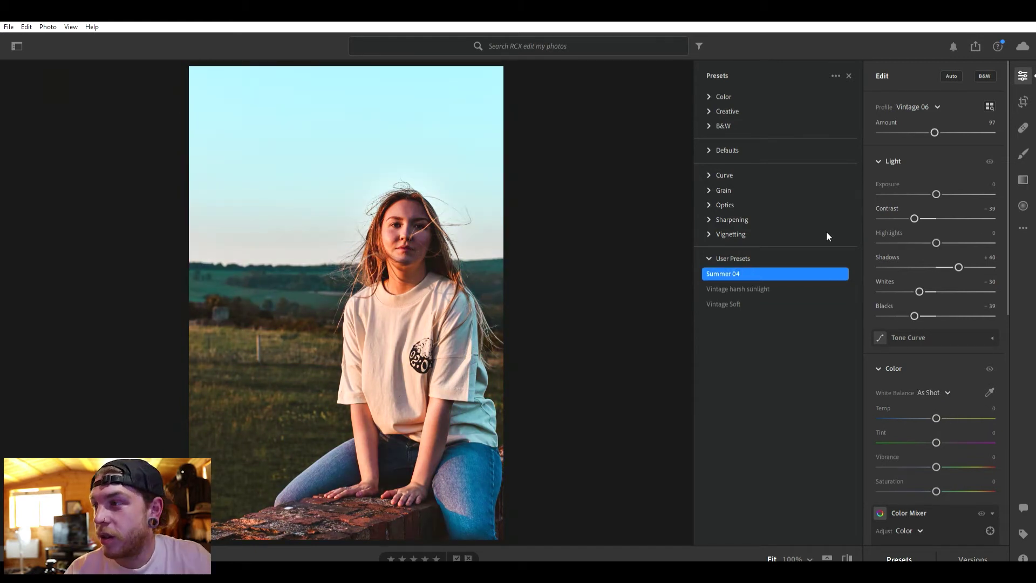
left_click_drag(938, 404, 942, 405)
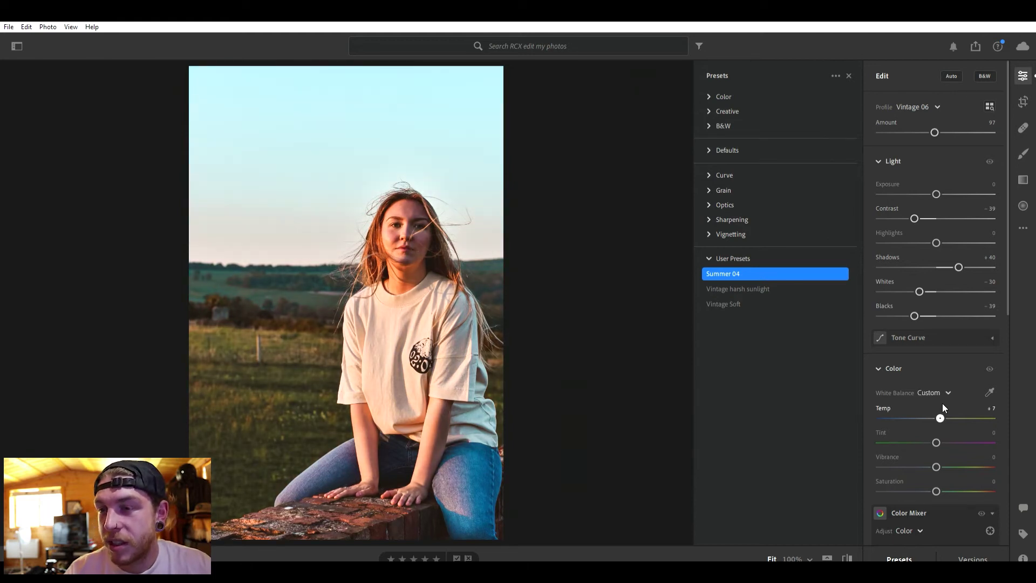
left_click_drag(935, 241, 919, 236)
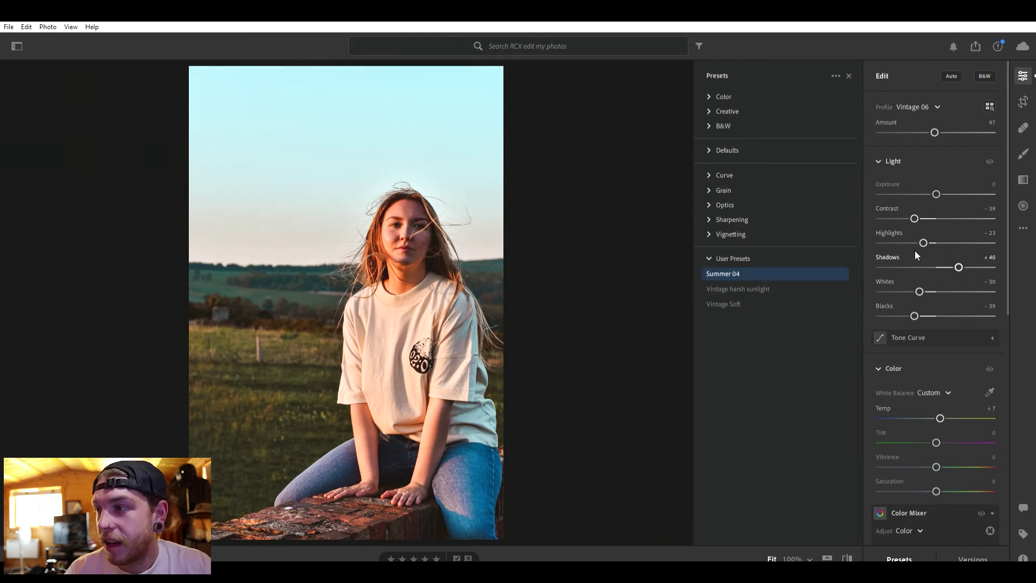
left_click_drag(914, 313, 906, 313)
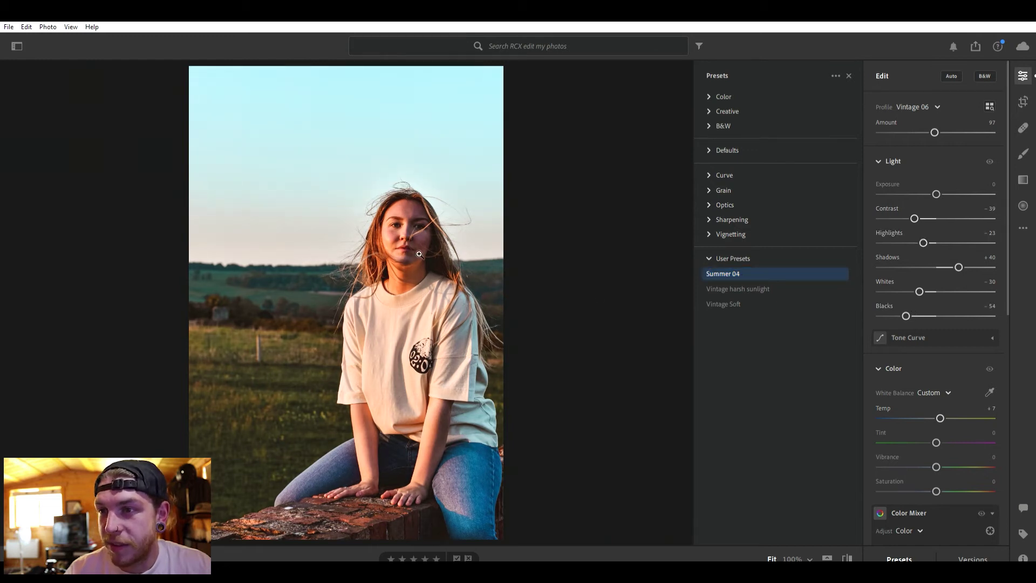
scroll(946, 432, "down", 5)
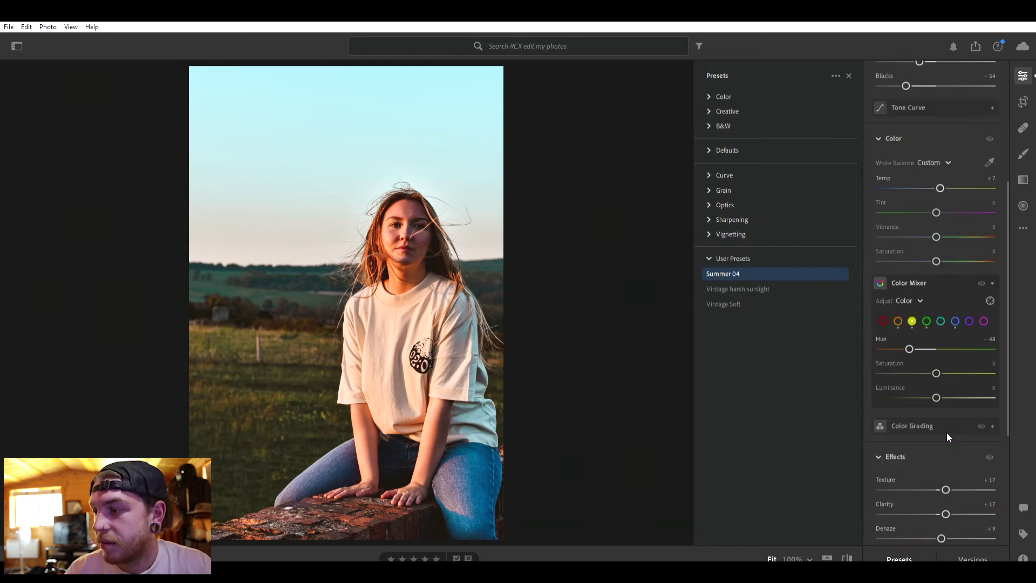
scroll(940, 409, "up", 5)
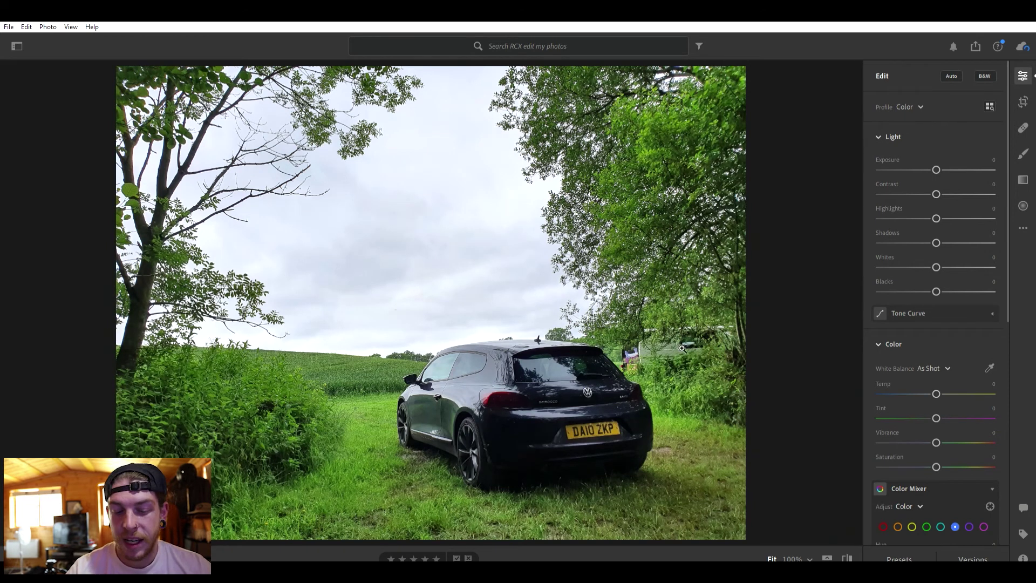
Check the parked car photo's capture info and apply the Vintage harsh sunlight user preset to it
key("i")
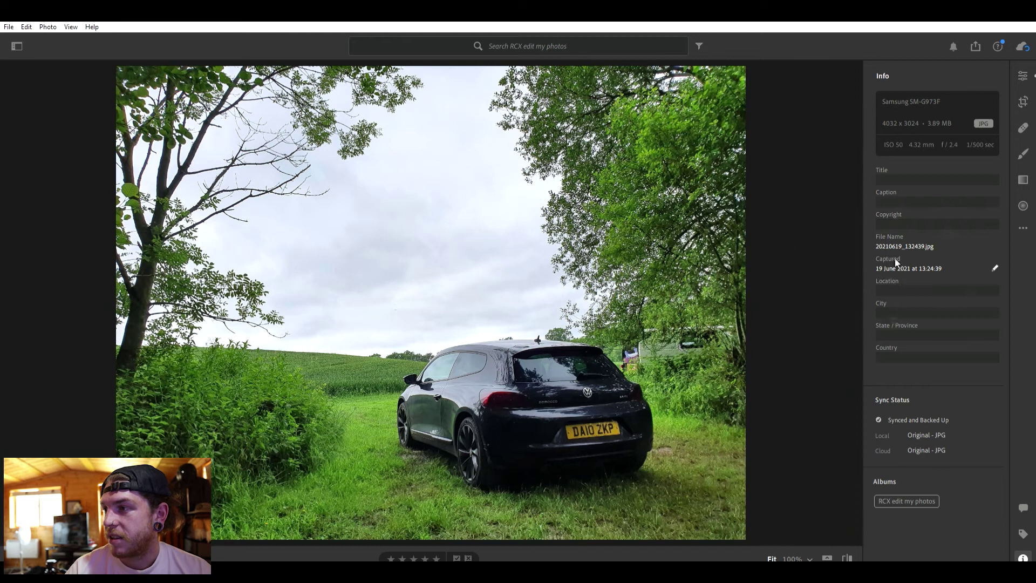
key("i")
left_click(1023, 76)
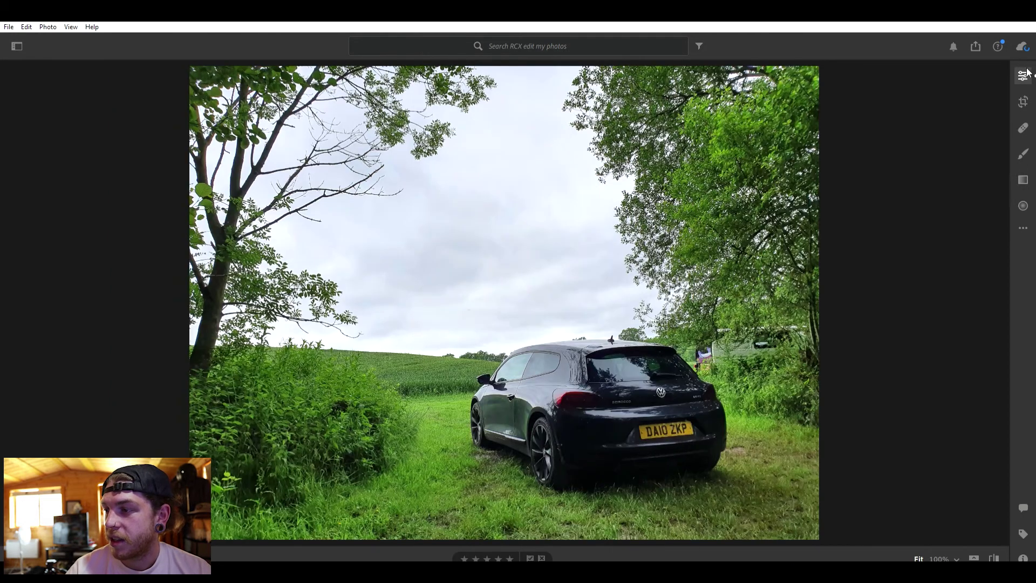
left_click(899, 559)
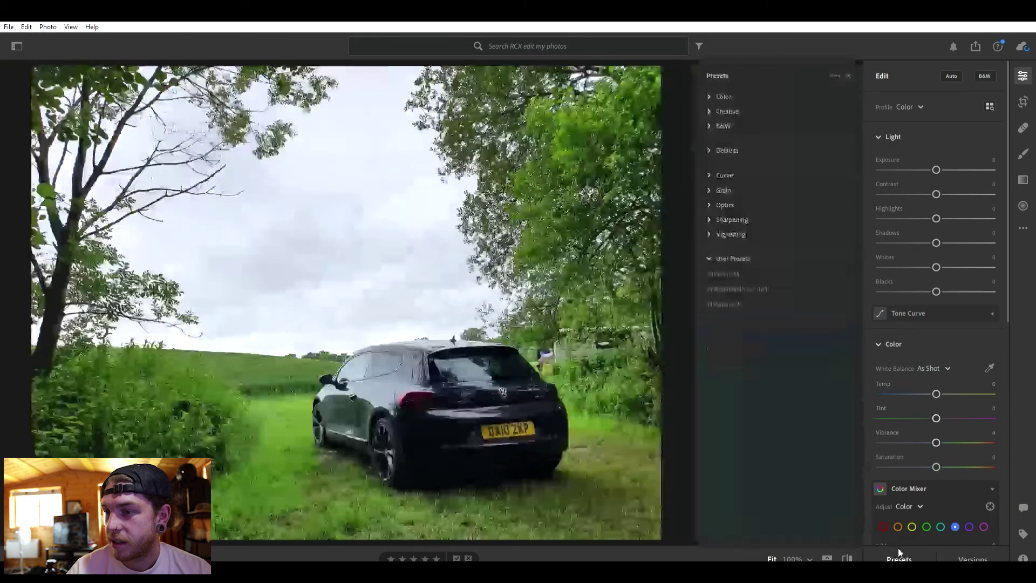
left_click(740, 299)
left_click(738, 288)
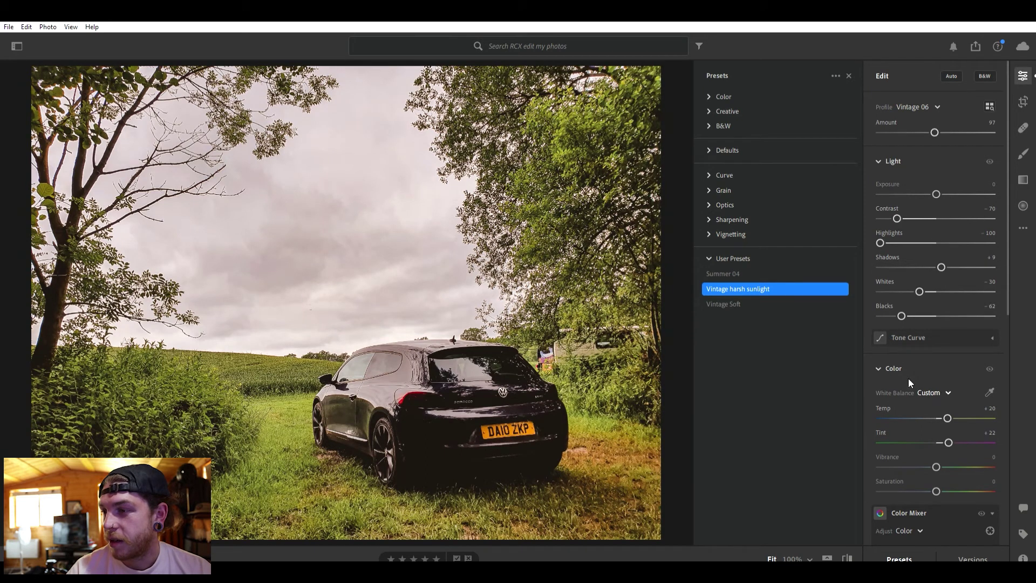
In the Color Mixer, set green Hue to -68 and Saturation to -49, yellow Hue to -48 and red Hue to +42
scroll(908, 378, "down", 3)
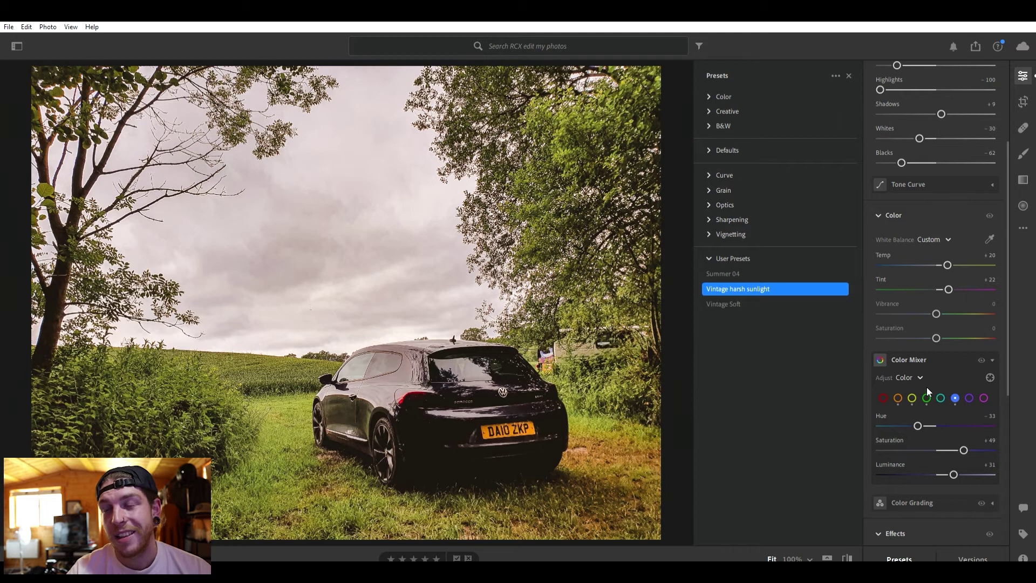
left_click(927, 397)
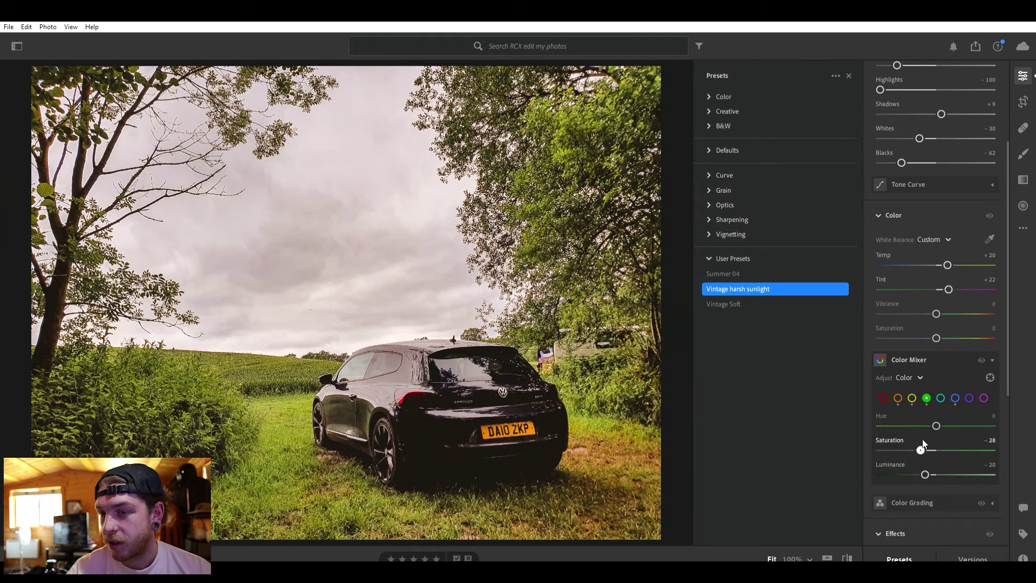
left_click_drag(909, 443, 901, 416)
left_click(912, 394)
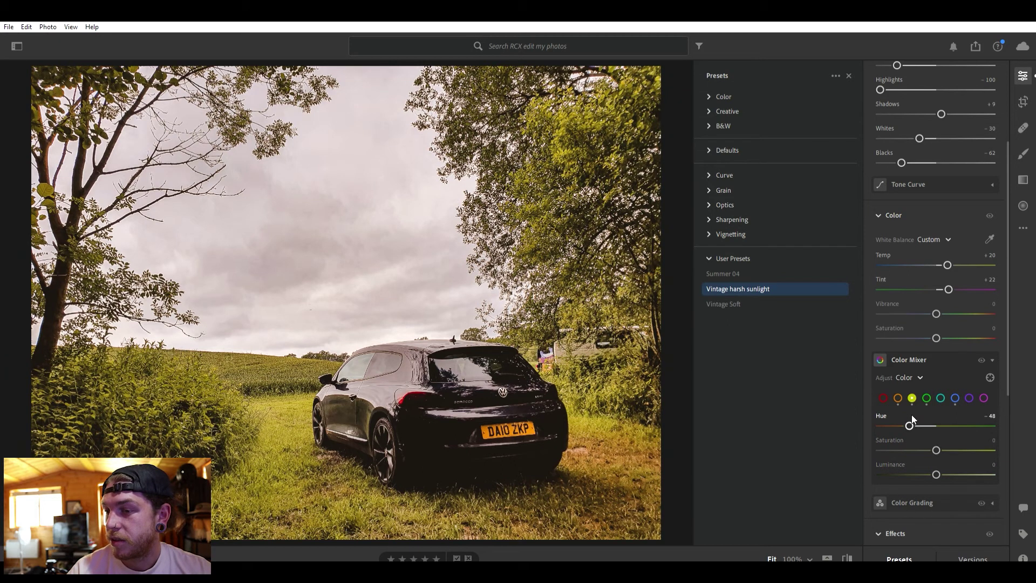
left_click(883, 398)
left_click_drag(936, 426, 959, 423)
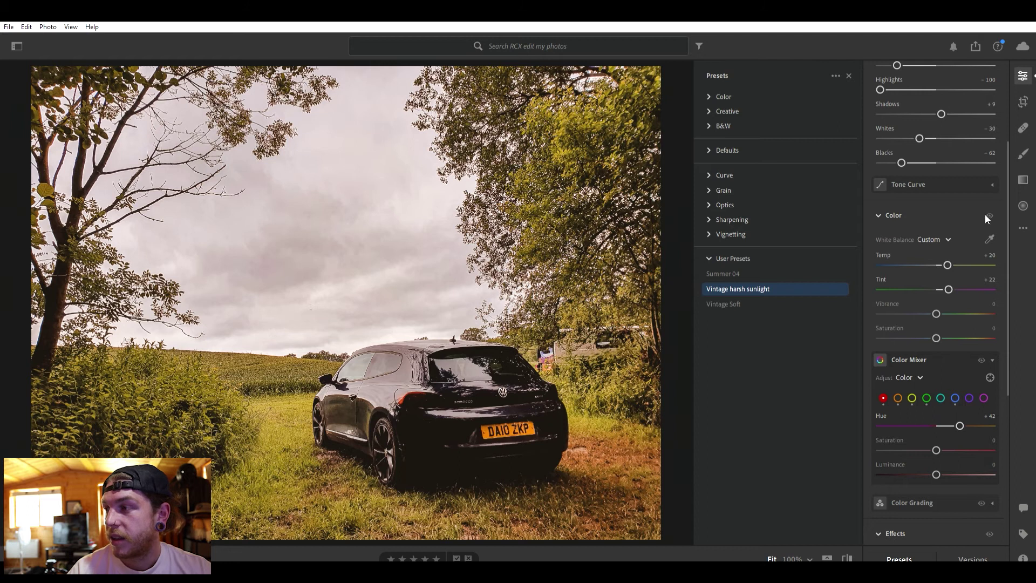
left_click(926, 398)
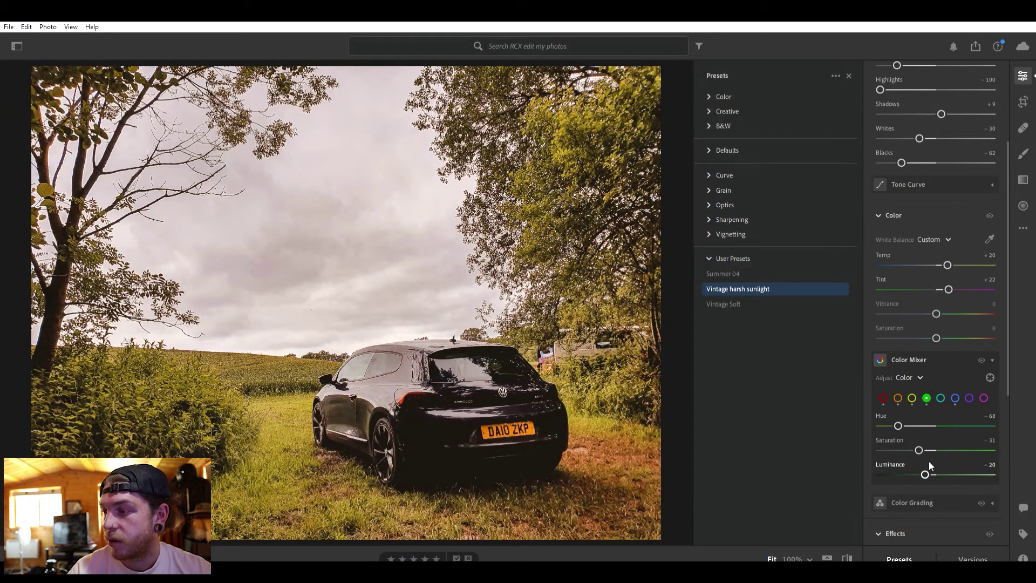
mouse_move(918, 450)
left_mouse_down()
mouse_move(897, 450)
mouse_move(911, 450)
left_mouse_up()
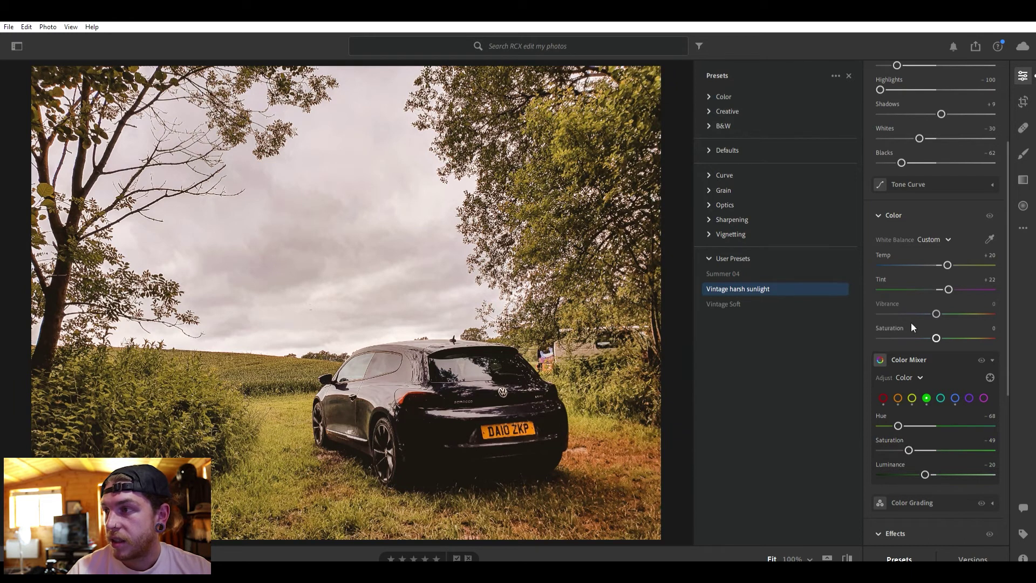
Set Shadows to +21, Blacks to -74 and Whites to -64 on the parked car photo
scroll(925, 162, "up", 3)
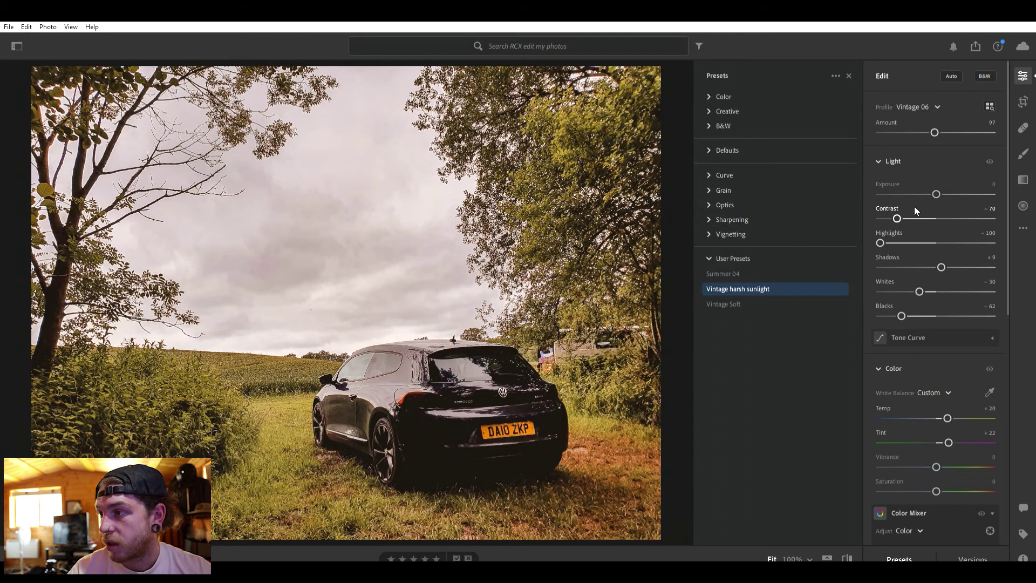
left_click_drag(942, 266, 948, 267)
left_click_drag(902, 316, 900, 292)
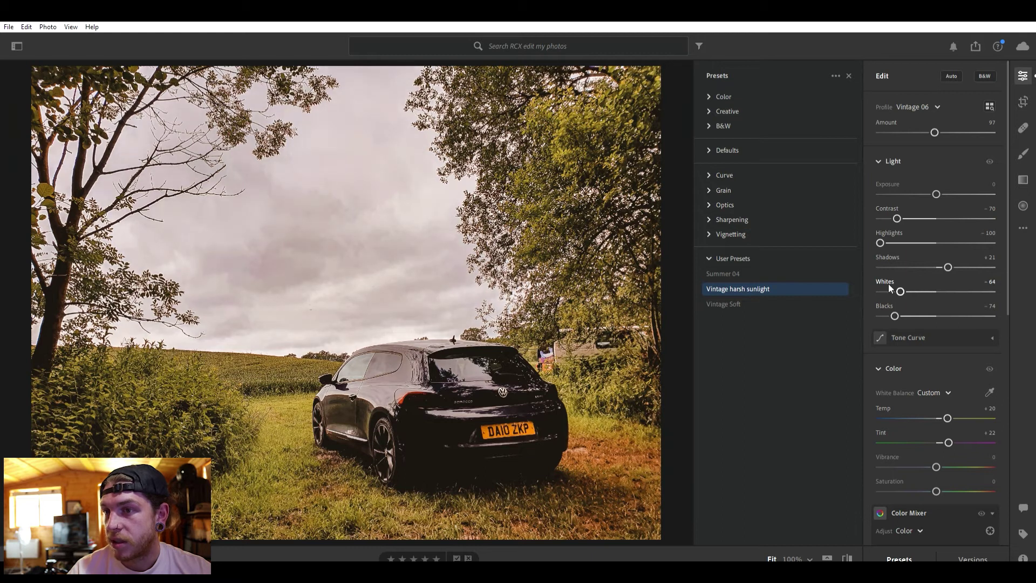
Add an inverted radial gradient in an ellipse around the car and set its Exposure to -1.08
left_click(1023, 206)
left_click_drag(474, 390, 682, 508)
left_click_drag(480, 404, 529, 404)
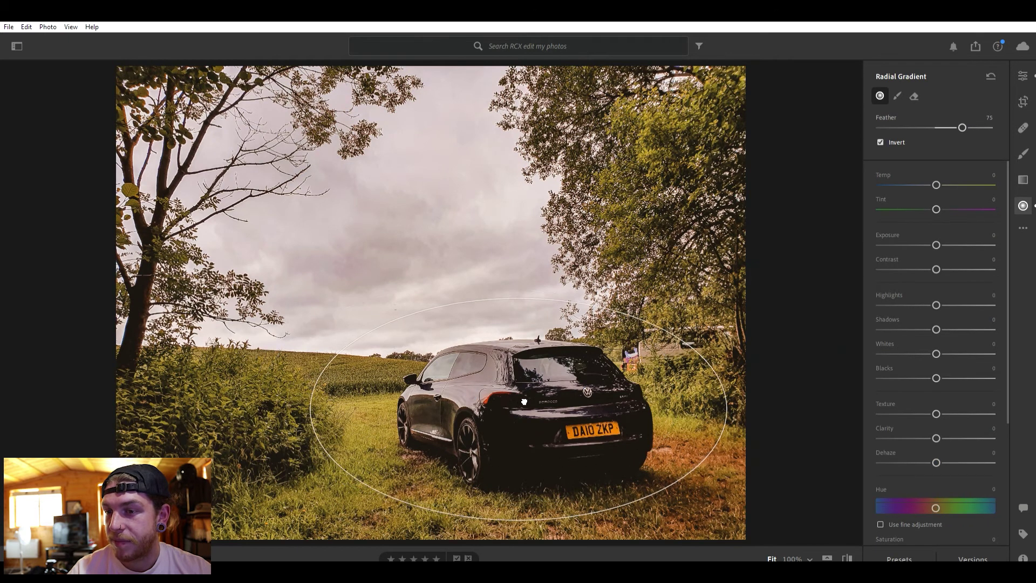
left_click_drag(313, 409, 357, 409)
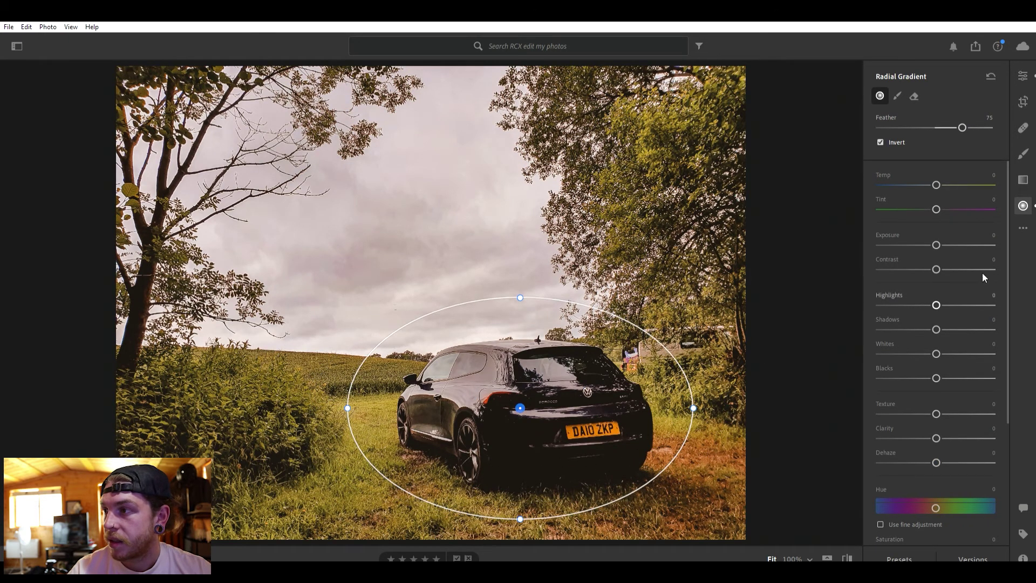
left_click_drag(936, 244, 925, 242)
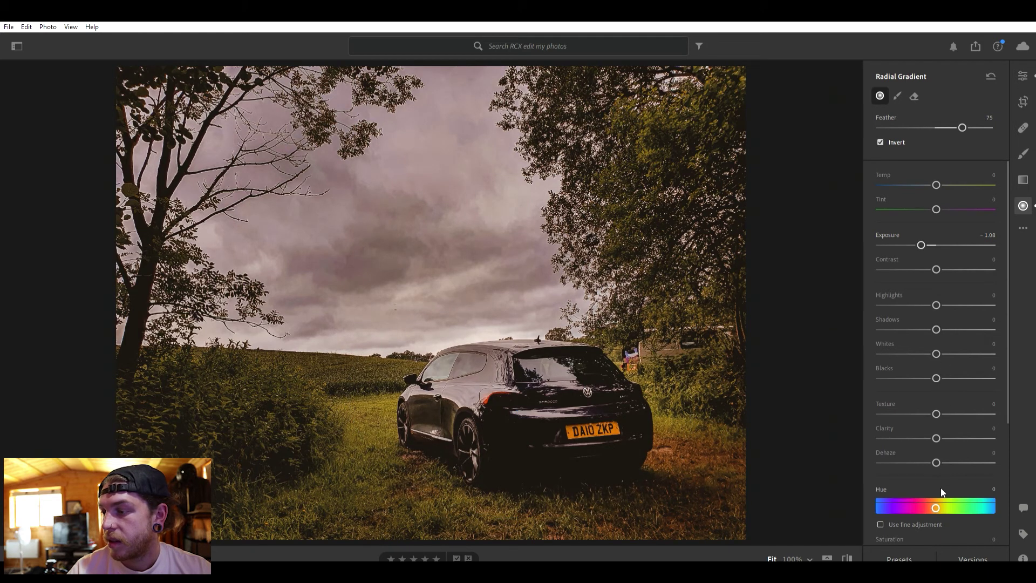
Leave the radial gradient and compare the edited car photo with the original
key("e")
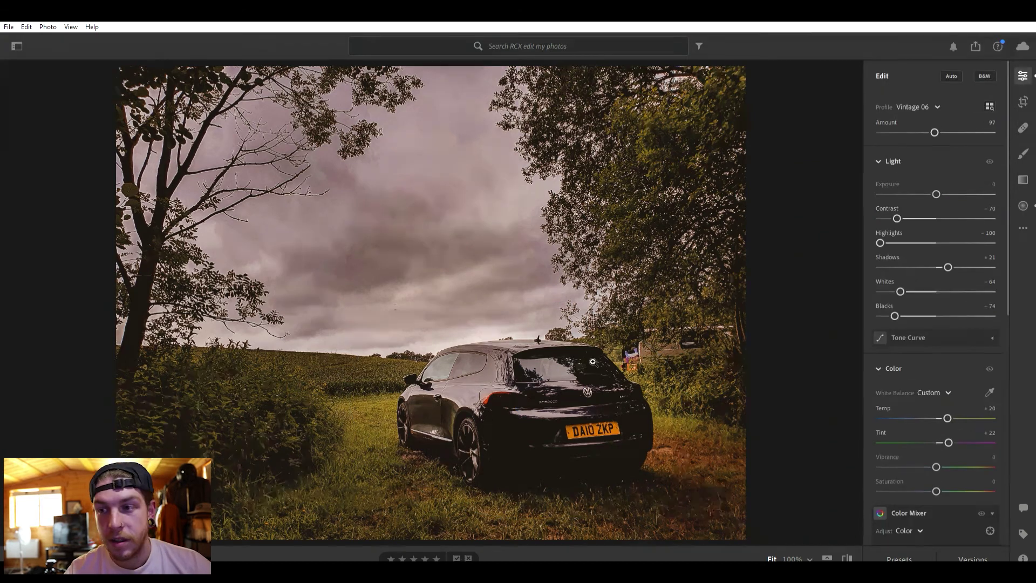
key("backslash")
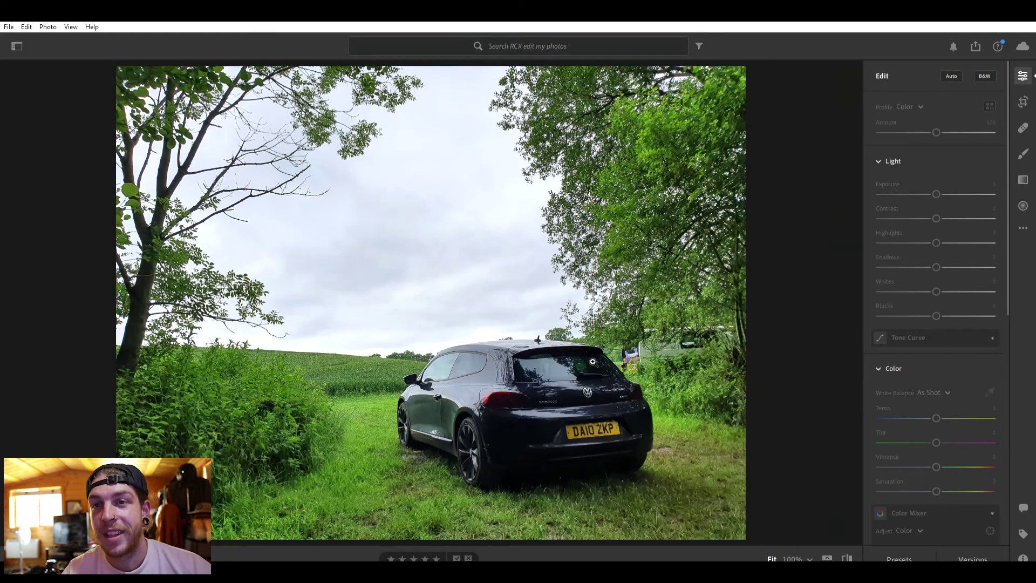
key("backslash")
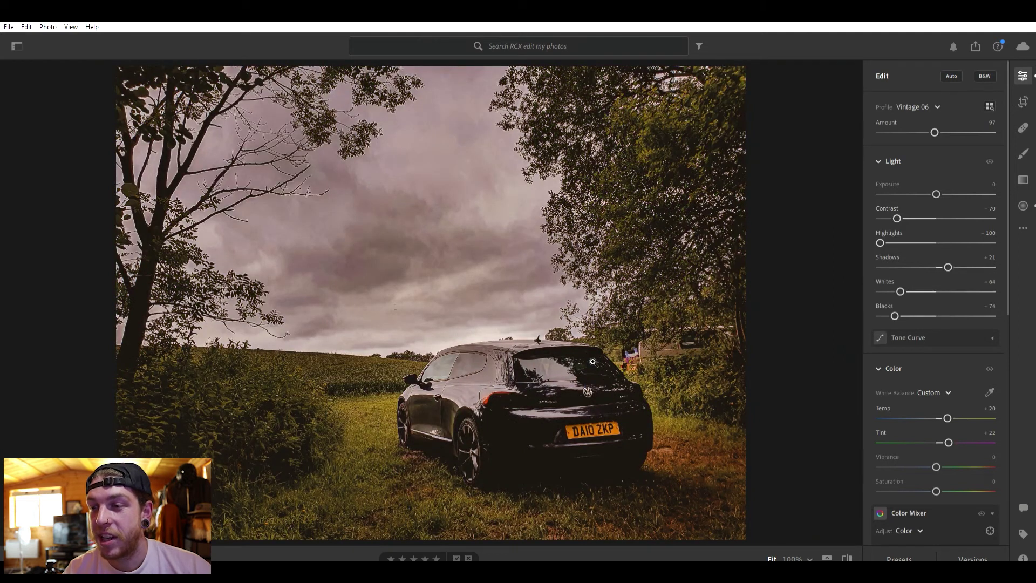
Go to the next photo, showing two cars on a motorway, and check its capture info
key("Right")
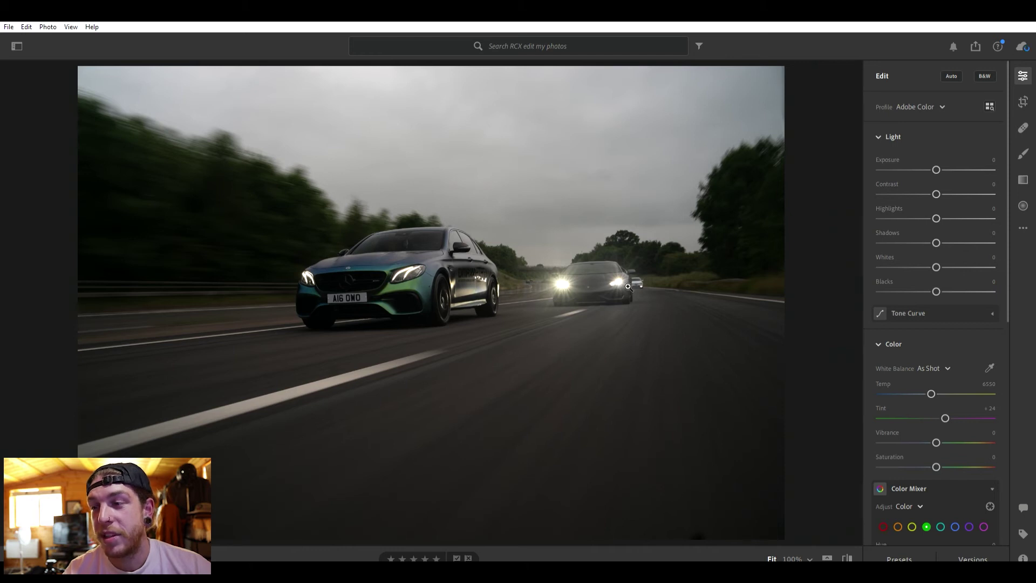
key("i")
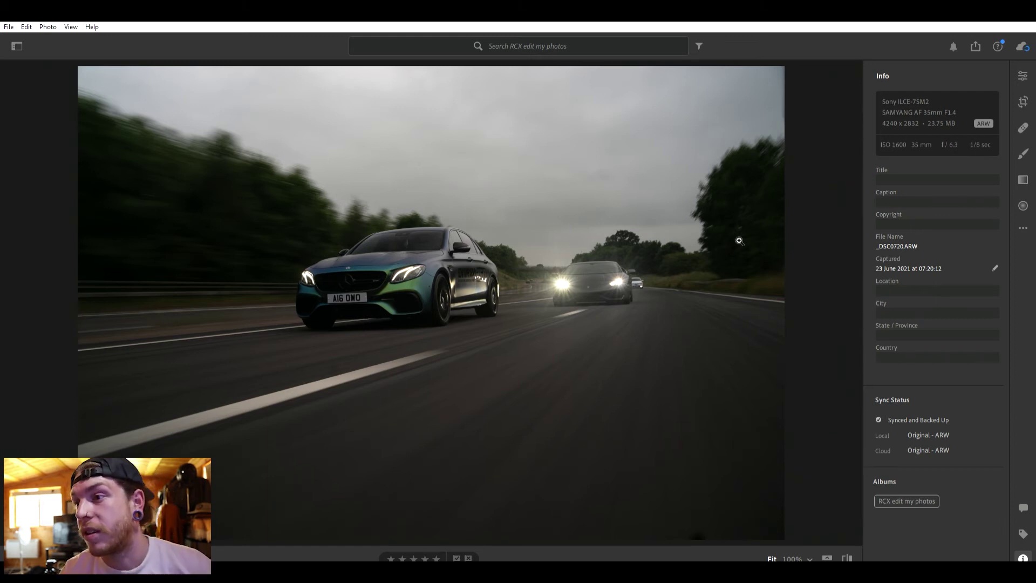
left_click(644, 280)
left_click(645, 280)
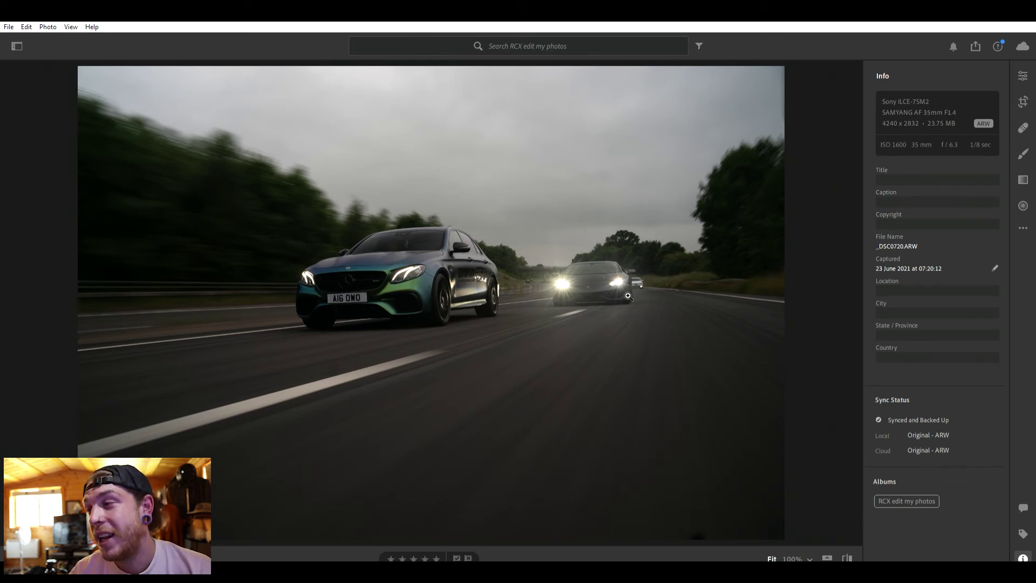
Preview the Summer and Vintage user presets on the motorway photo
left_click(1024, 71)
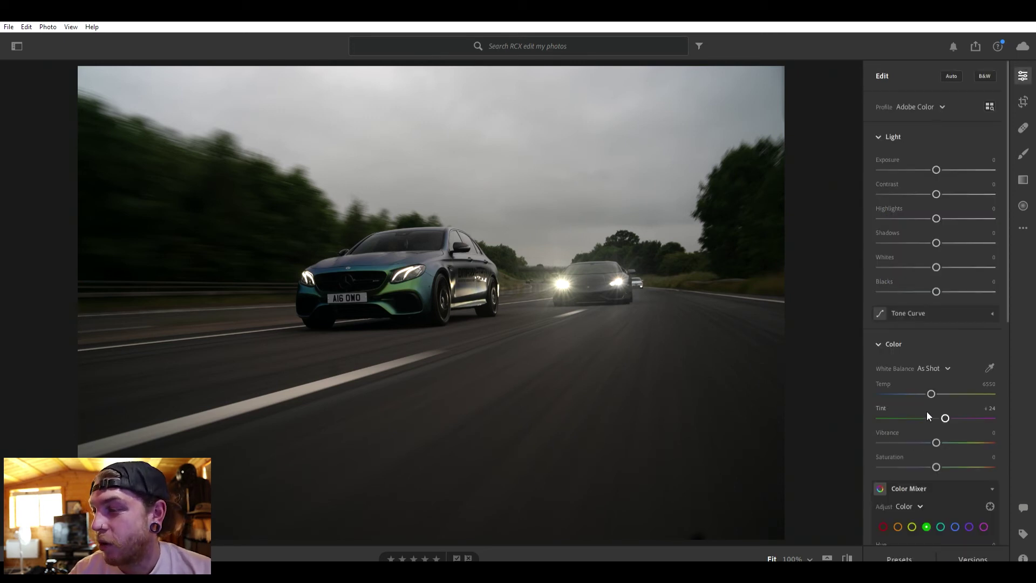
left_click(899, 558)
left_click(739, 273)
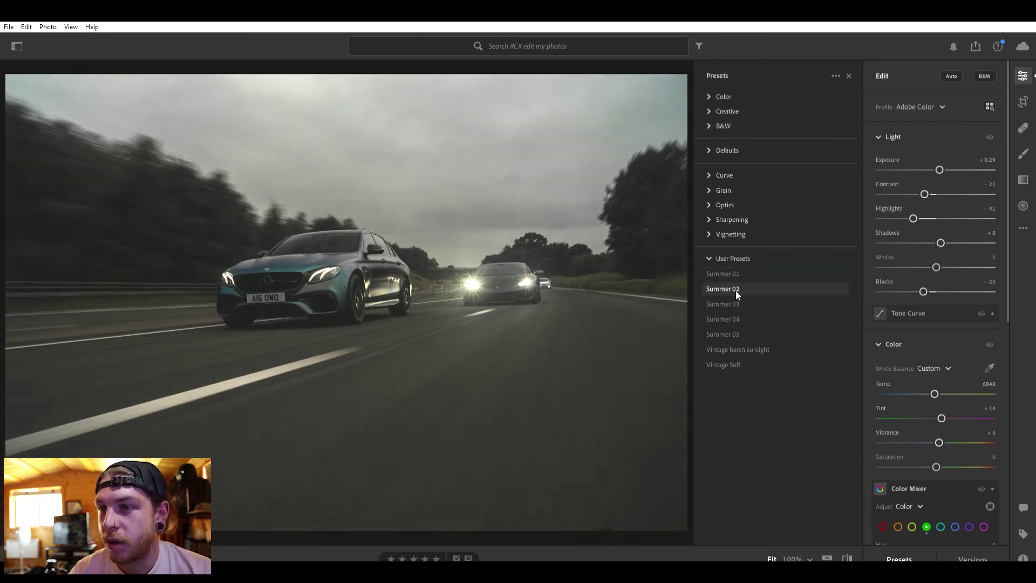
left_click(736, 294)
left_click(733, 313)
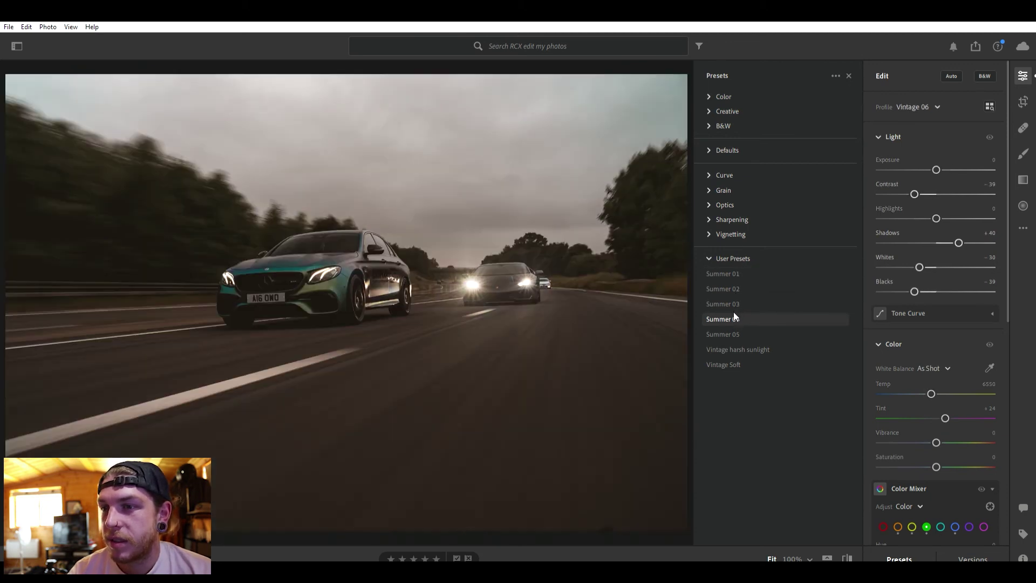
left_click(731, 346)
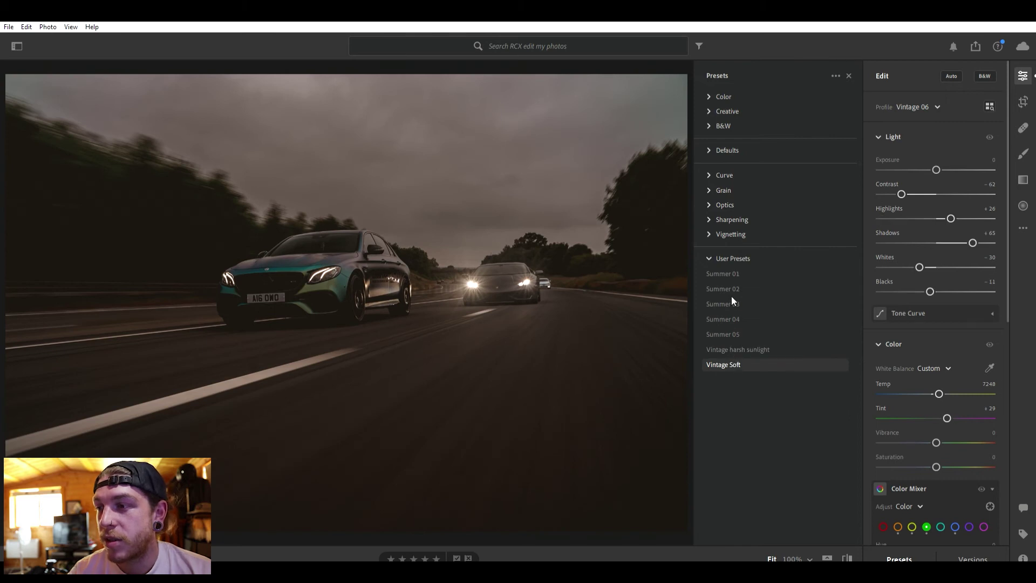
Apply the Summer 03 preset to the motorway photo and set Shadows to +31 and Exposure to +1.01
left_click(732, 301)
left_click(732, 300)
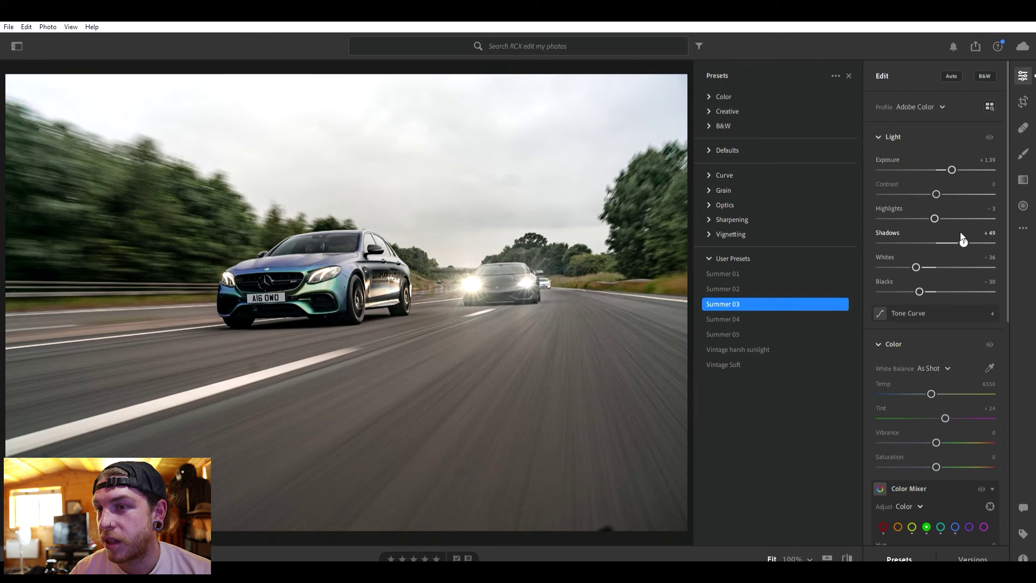
left_click_drag(963, 237, 951, 240)
left_click_drag(953, 162, 948, 167)
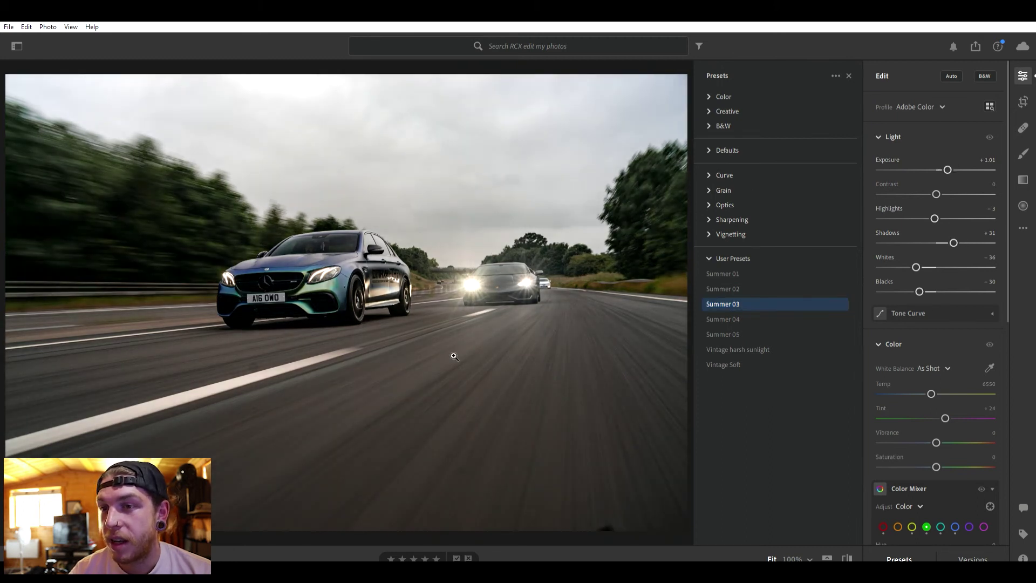
Crop the motorway photo slightly tighter at the original aspect ratio, placing the front car's grille on the first vertical thirds line
left_click(1023, 101)
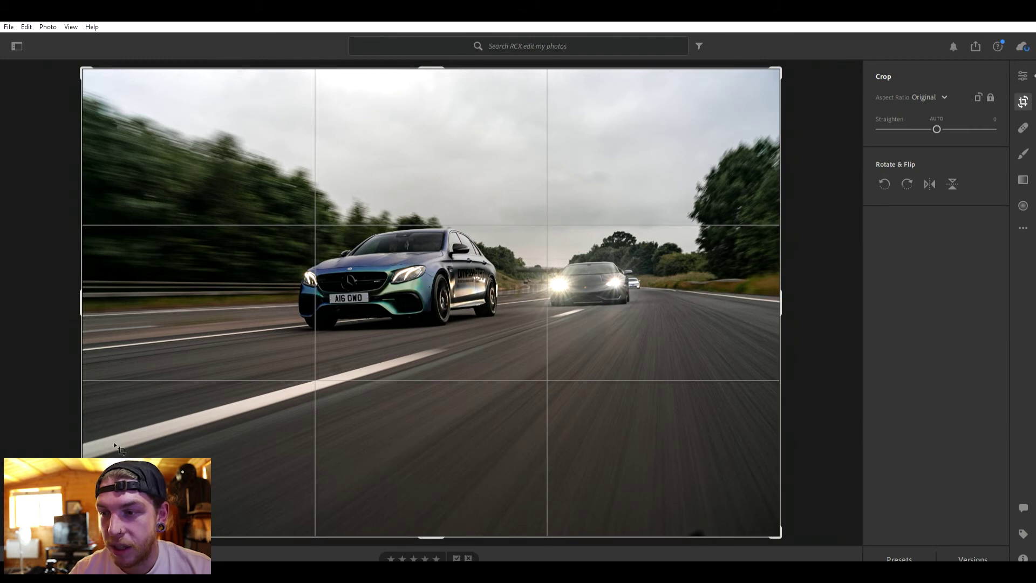
left_click_drag(780, 535, 777, 505)
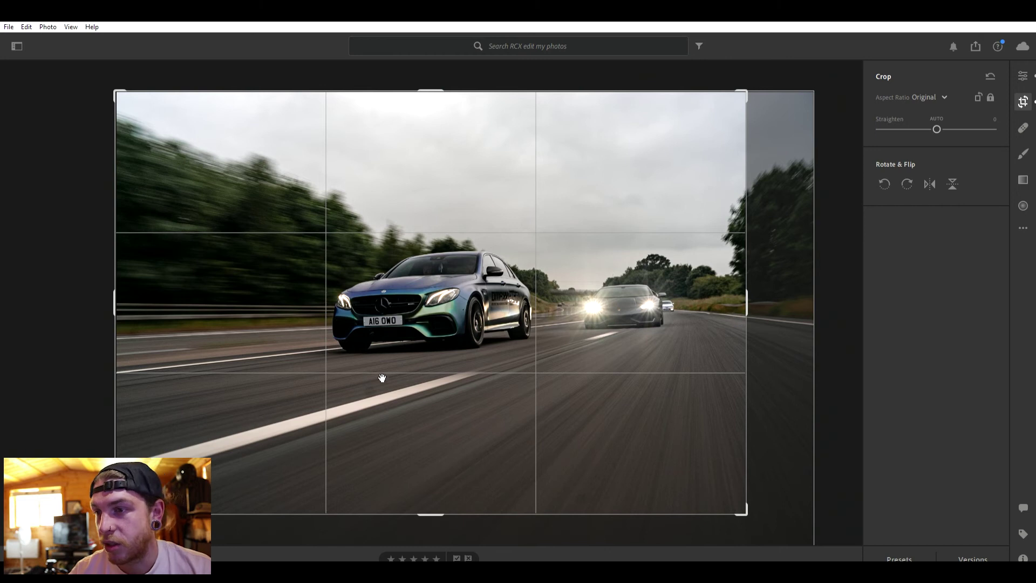
left_click_drag(469, 339, 412, 353)
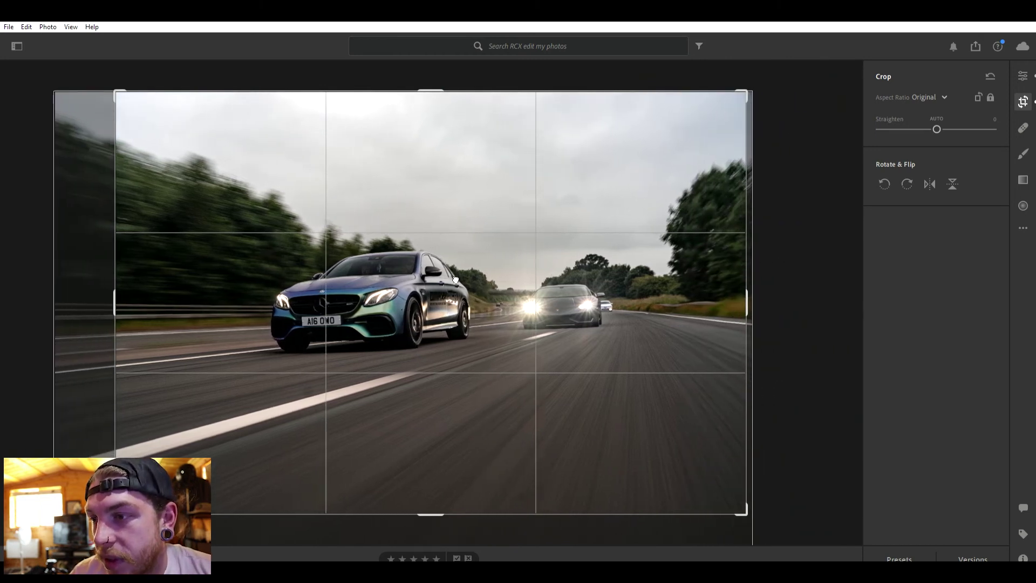
left_click_drag(456, 280, 461, 286)
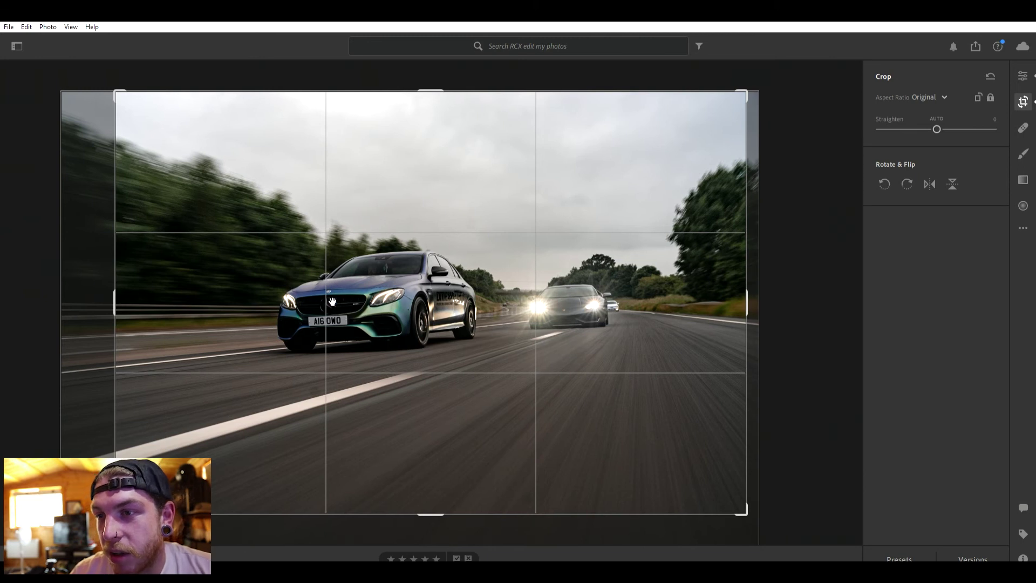
left_click_drag(432, 497, 441, 443)
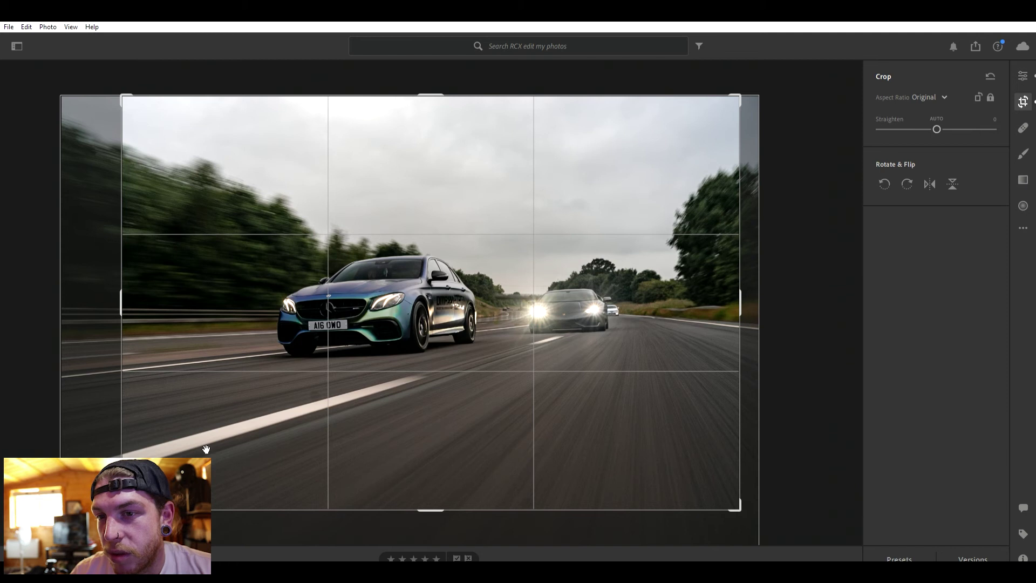
left_click(1024, 99)
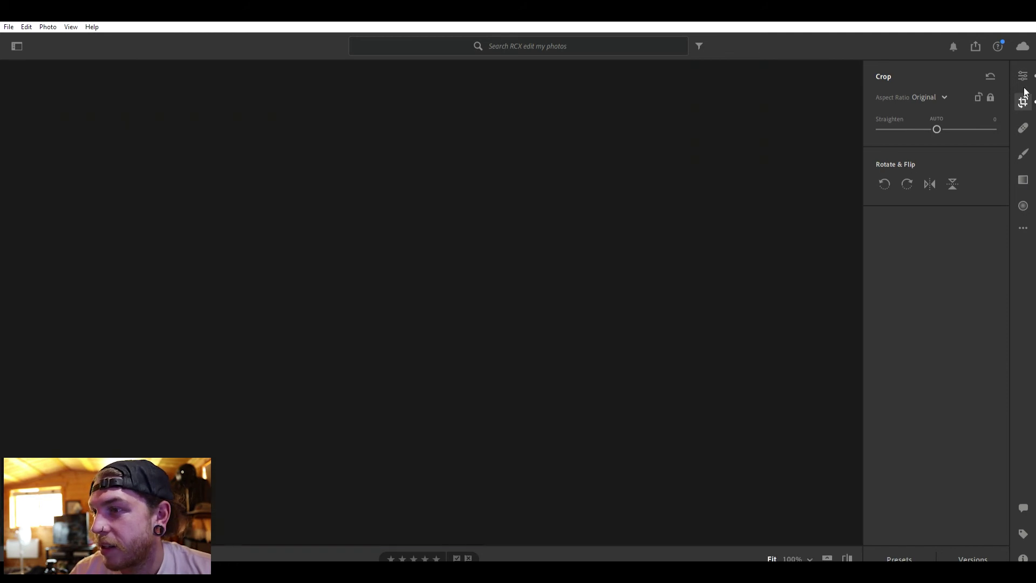
Inspect the road and front car at 100%, return to the fitted view, and set Blacks to -67 and Shadows to +50
left_click(369, 409)
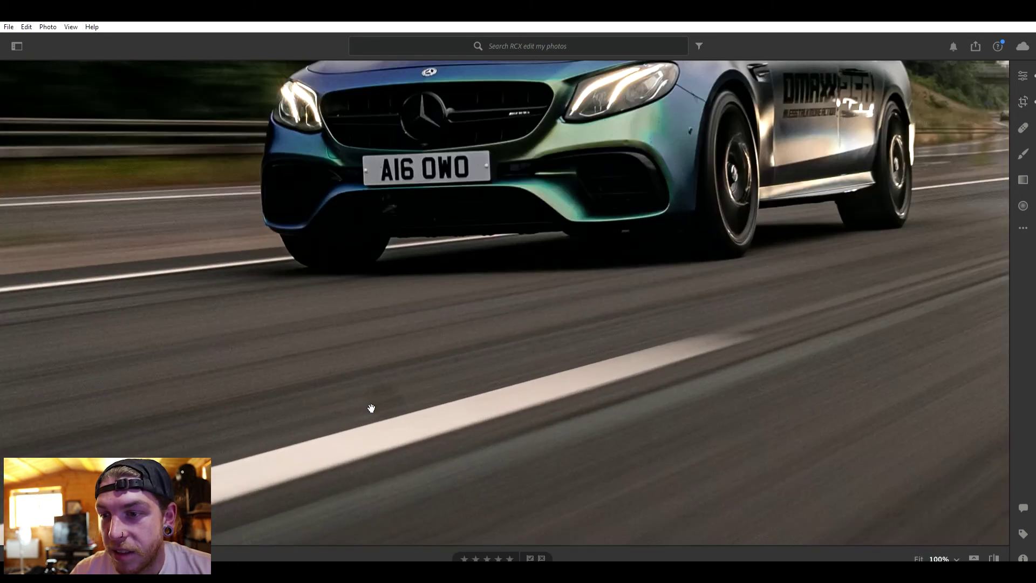
left_click_drag(428, 393, 830, 419)
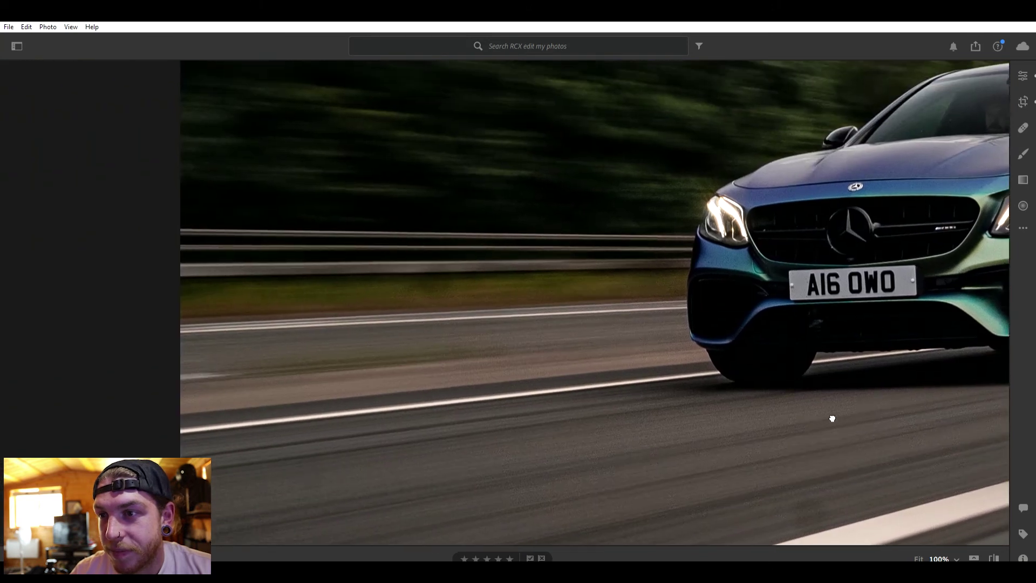
scroll(602, 340, "down", 3)
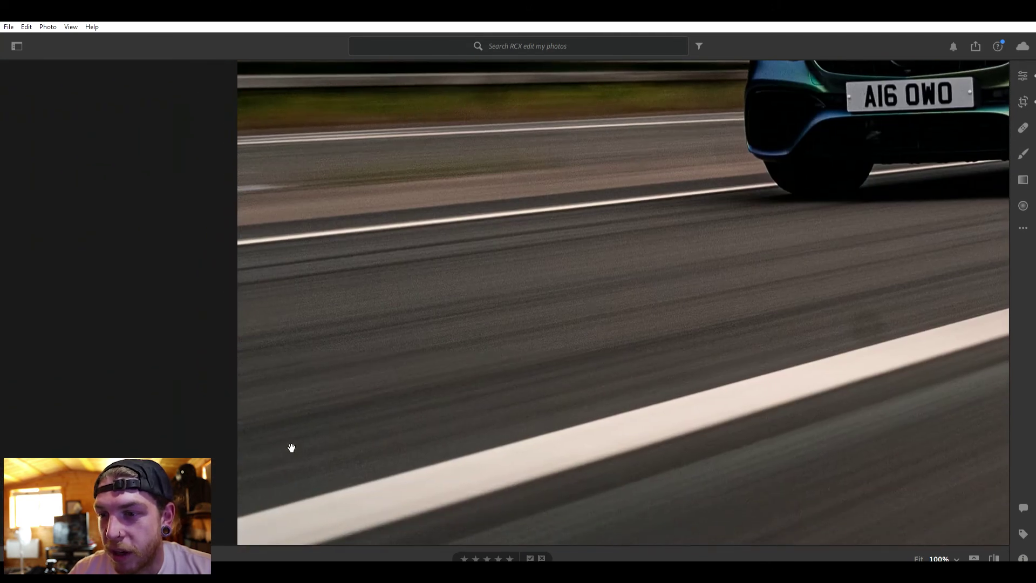
left_click(552, 410)
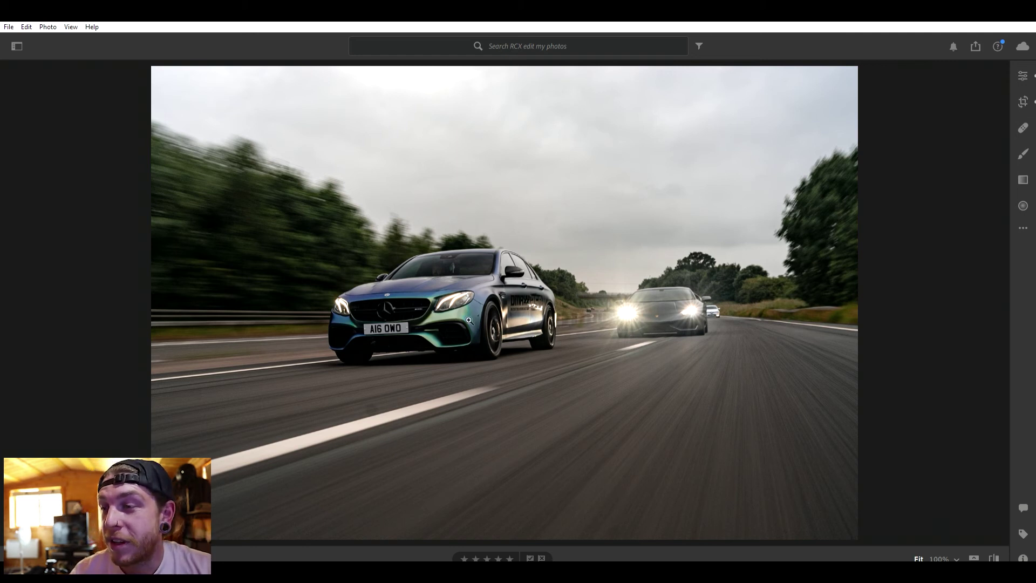
left_click(1022, 76)
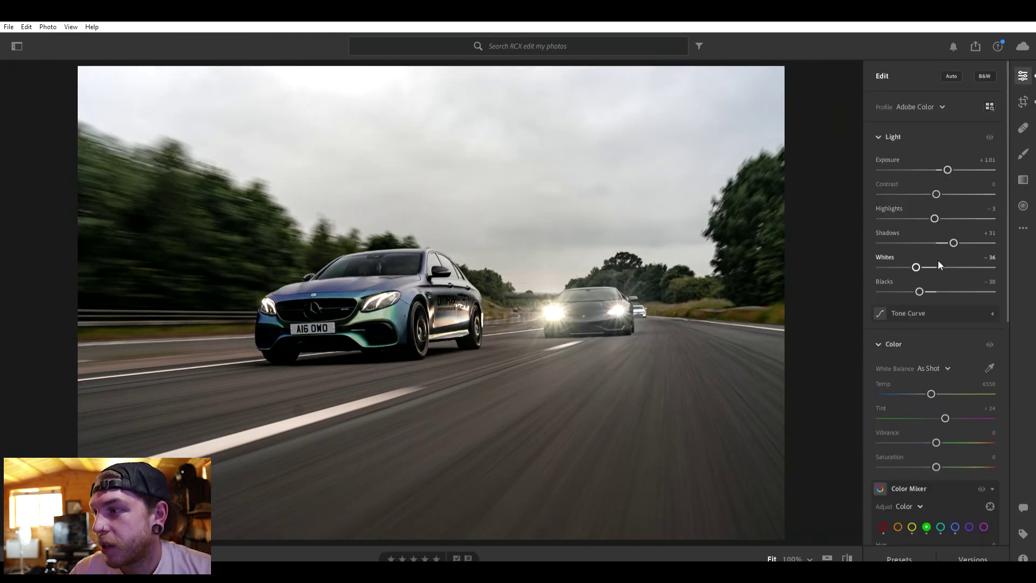
left_click_drag(918, 290, 899, 290)
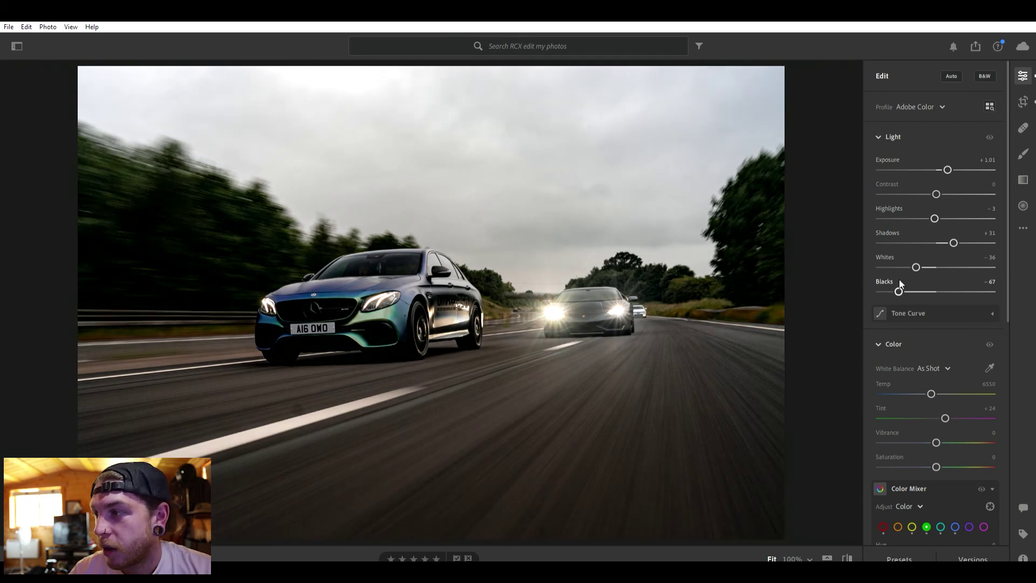
left_click(963, 231)
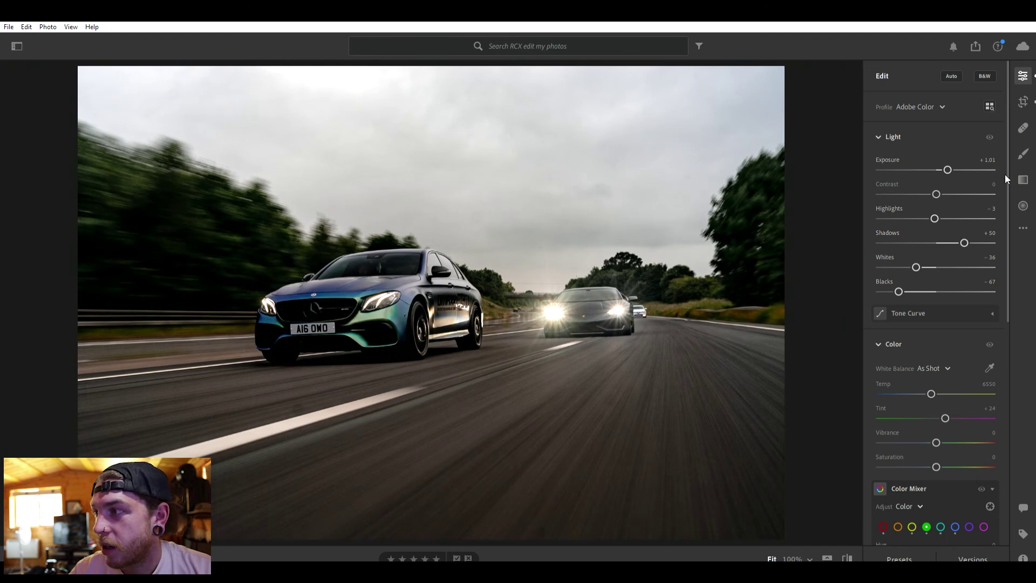
Darken the road in the foreground with a size 13.4 brush at Exposure -1.36, and set the photo's overall Exposure to +1.11
left_click(1026, 151)
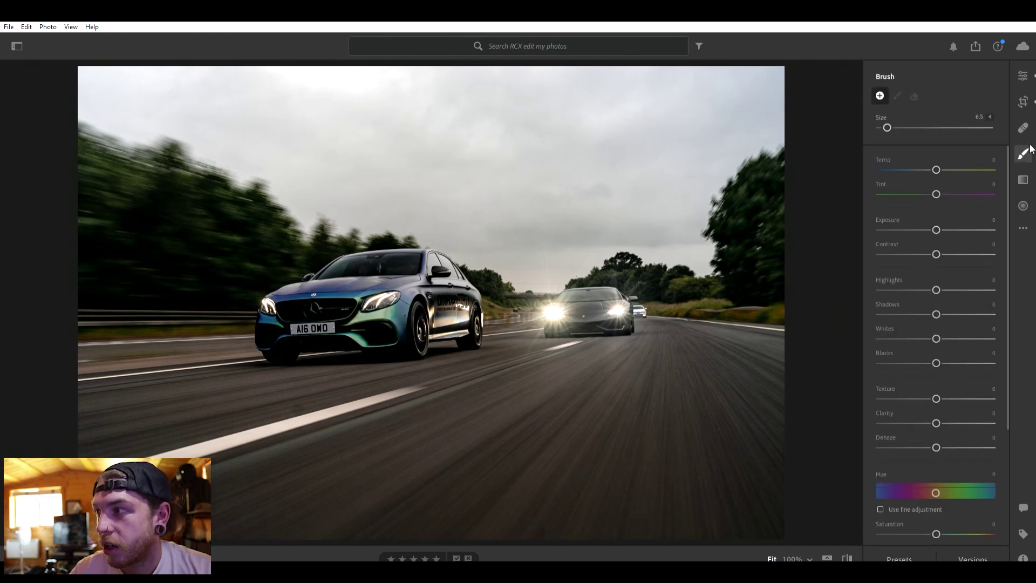
left_click(896, 124)
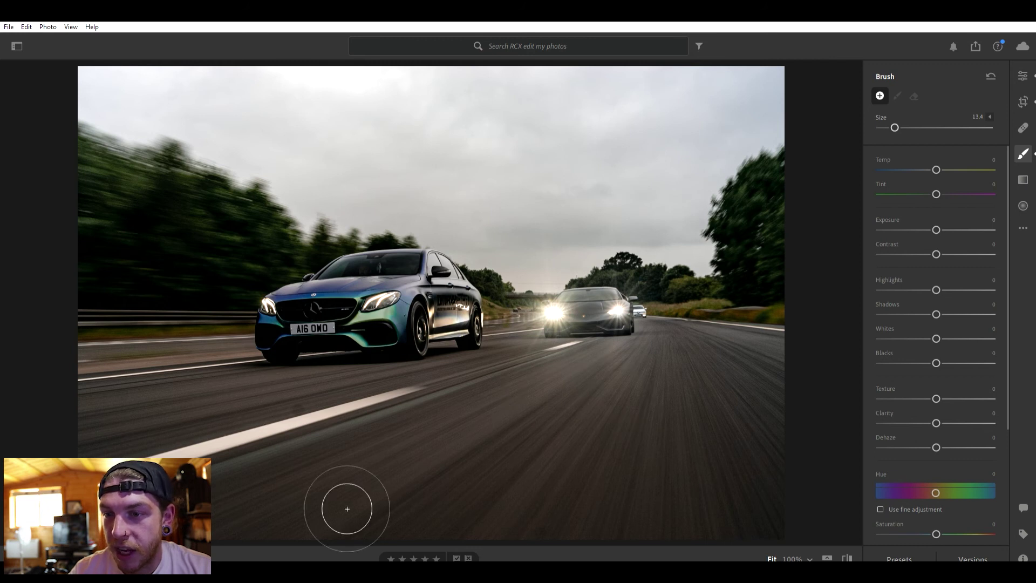
left_click(671, 379)
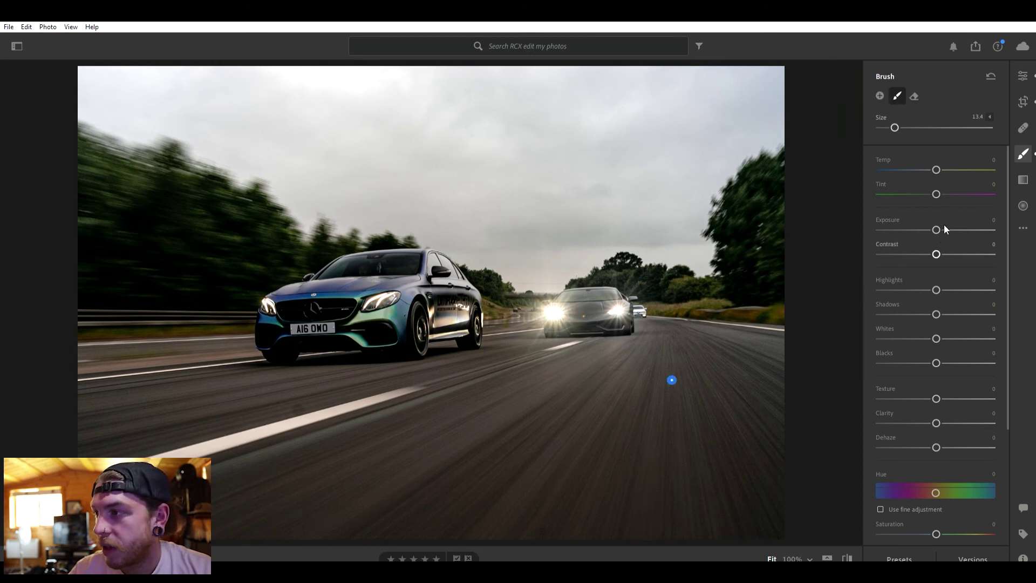
left_click_drag(935, 225, 913, 228)
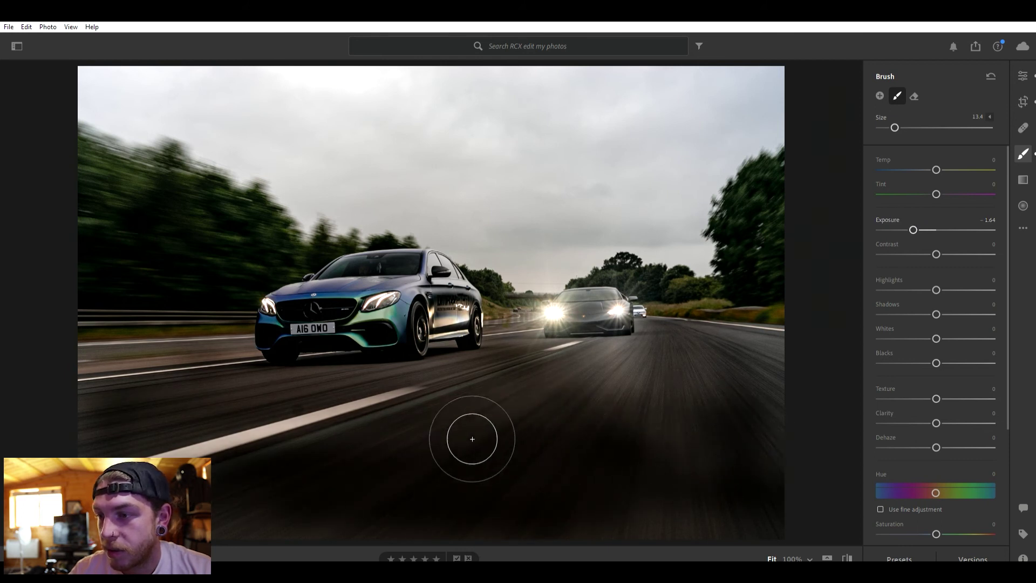
mouse_move(572, 460)
left_mouse_down()
mouse_move(254, 393)
mouse_move(373, 529)
mouse_move(740, 504)
mouse_move(521, 488)
mouse_move(712, 391)
mouse_move(803, 375)
mouse_move(671, 380)
left_mouse_up()
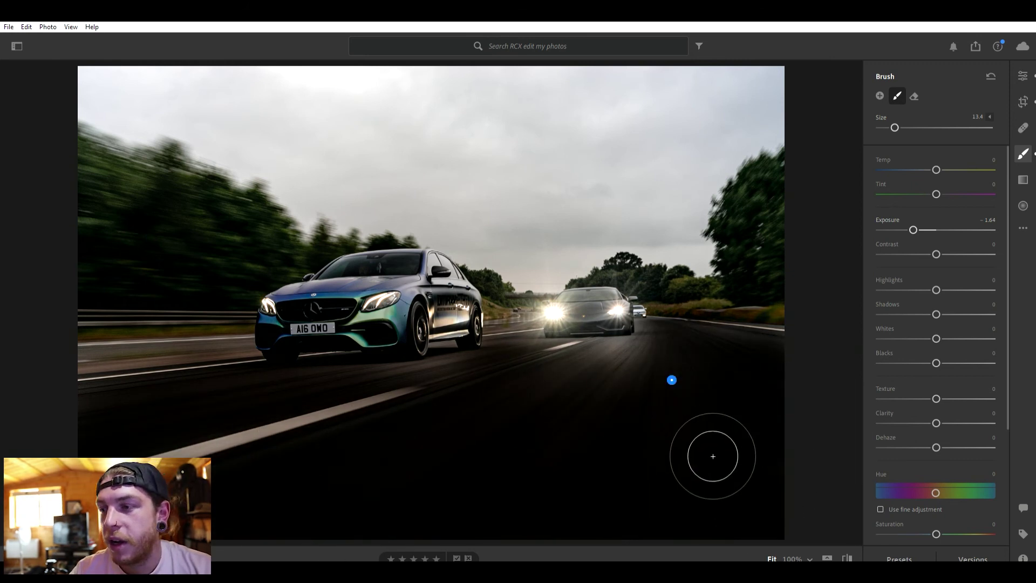
left_click_drag(914, 222, 918, 224)
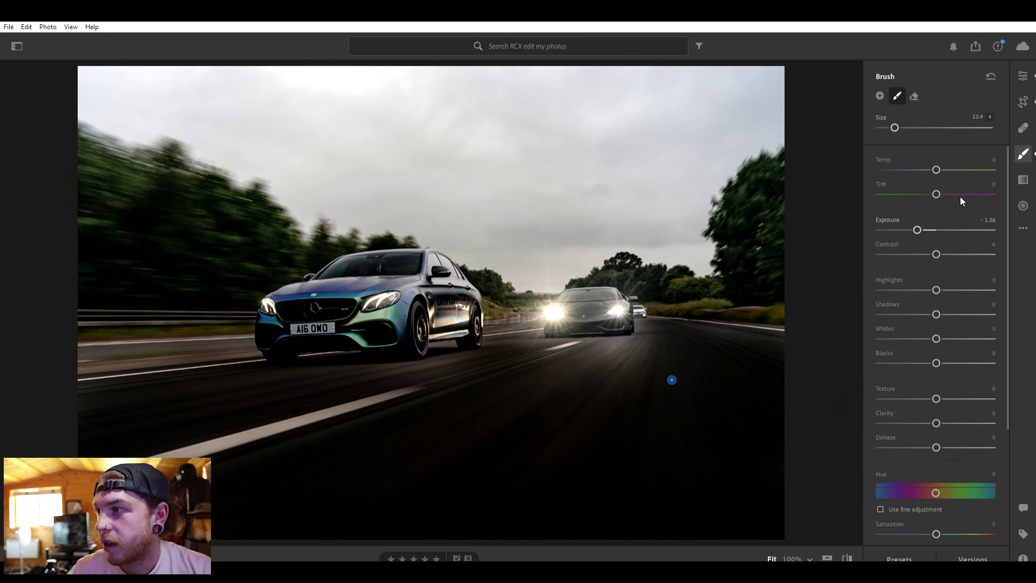
left_click(1023, 76)
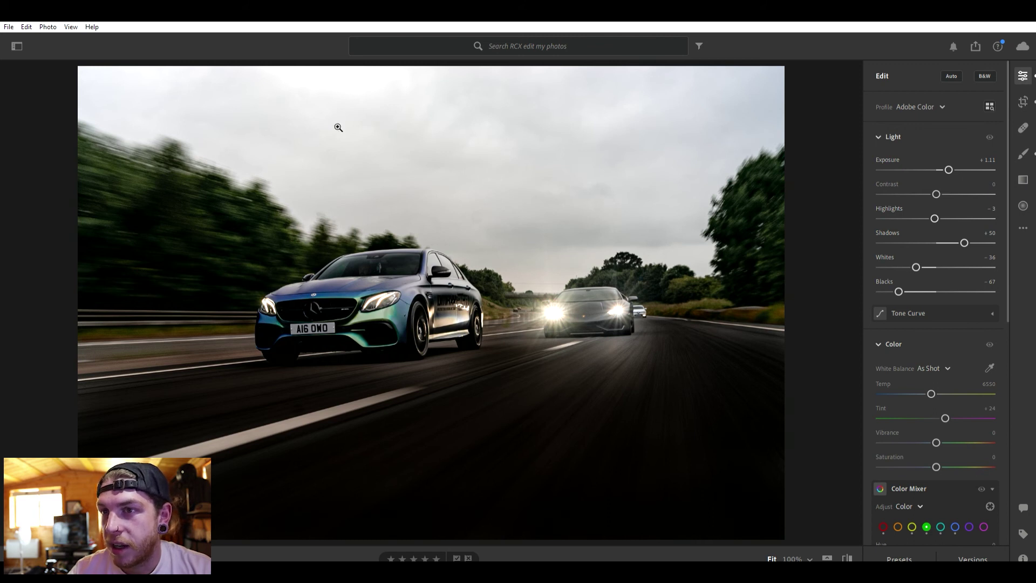
Add a linear gradient down over the sky with Temp -27, Tint +17 and Exposure -0.24, and set the overall Exposure to +1.25
left_click(1023, 179)
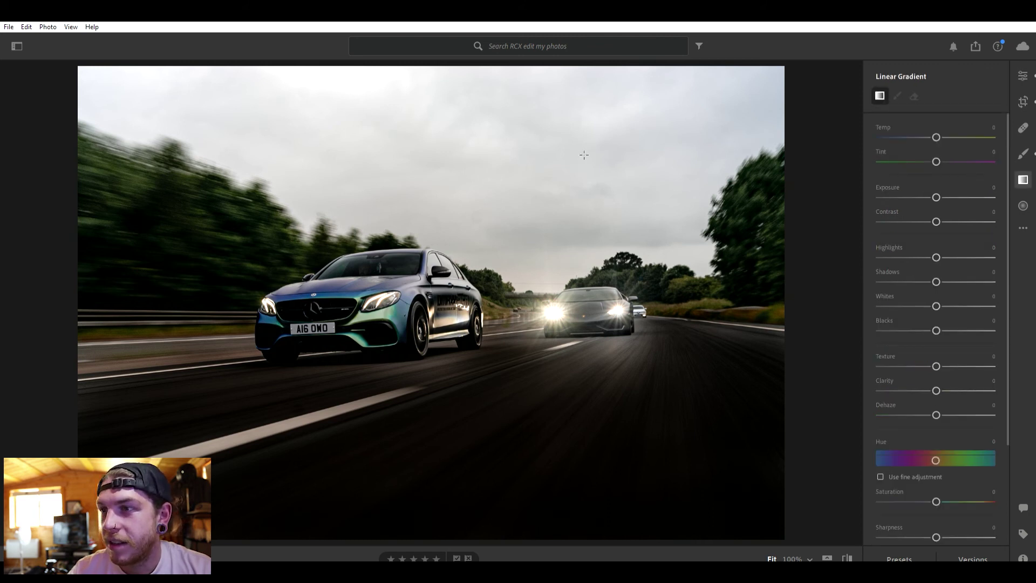
left_click_drag(560, 156, 550, 264)
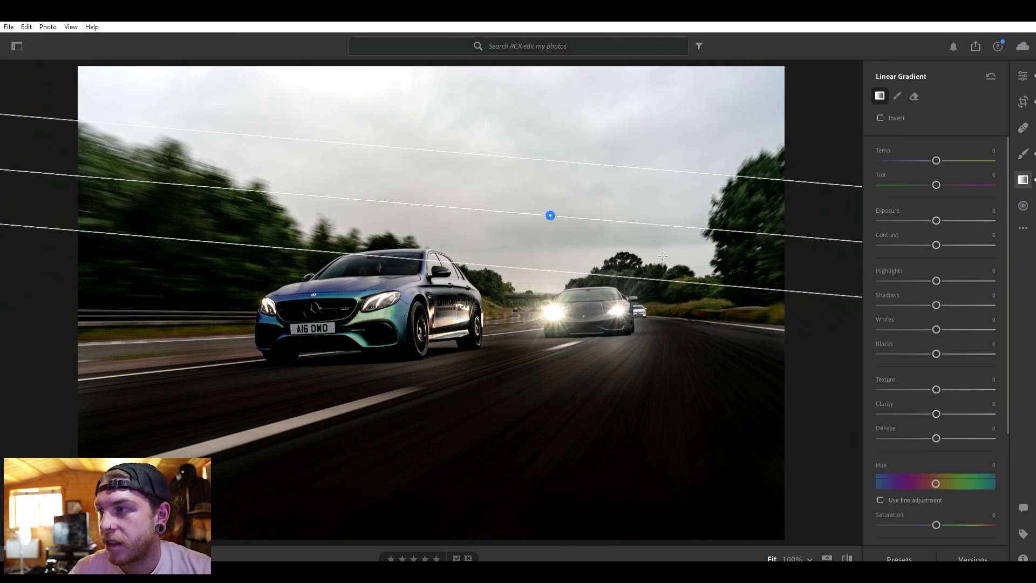
mouse_move(940, 150)
left_mouse_down()
mouse_move(929, 157)
mouse_move(946, 179)
mouse_move(921, 157)
left_mouse_up()
left_click_drag(939, 216, 935, 214)
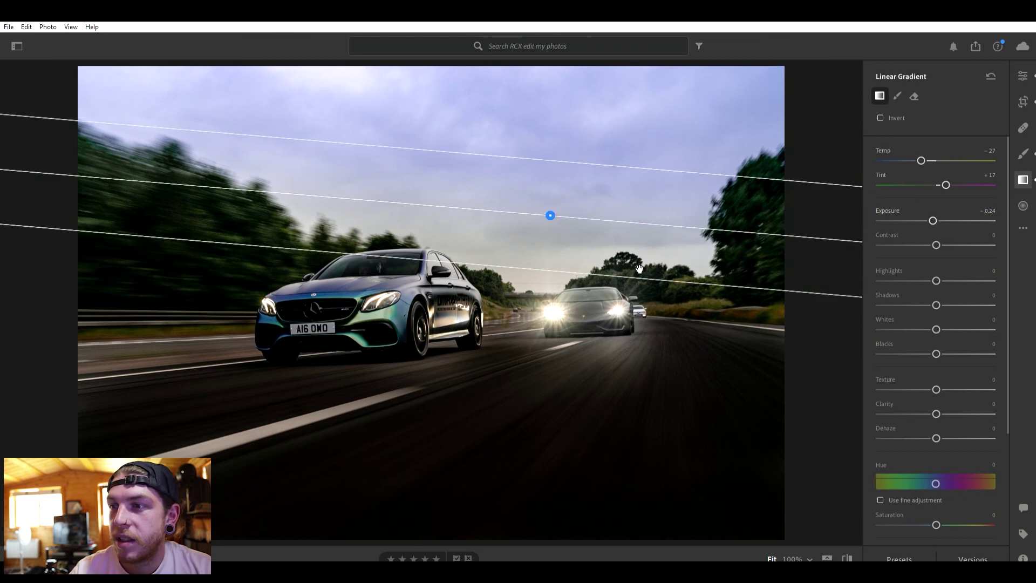
left_click_drag(561, 269, 563, 275)
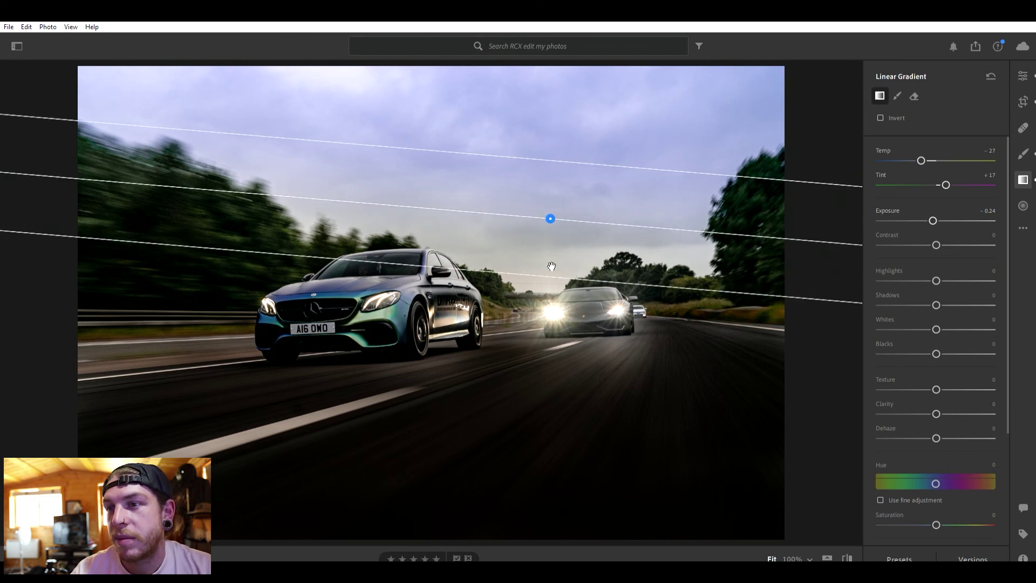
left_click(1023, 76)
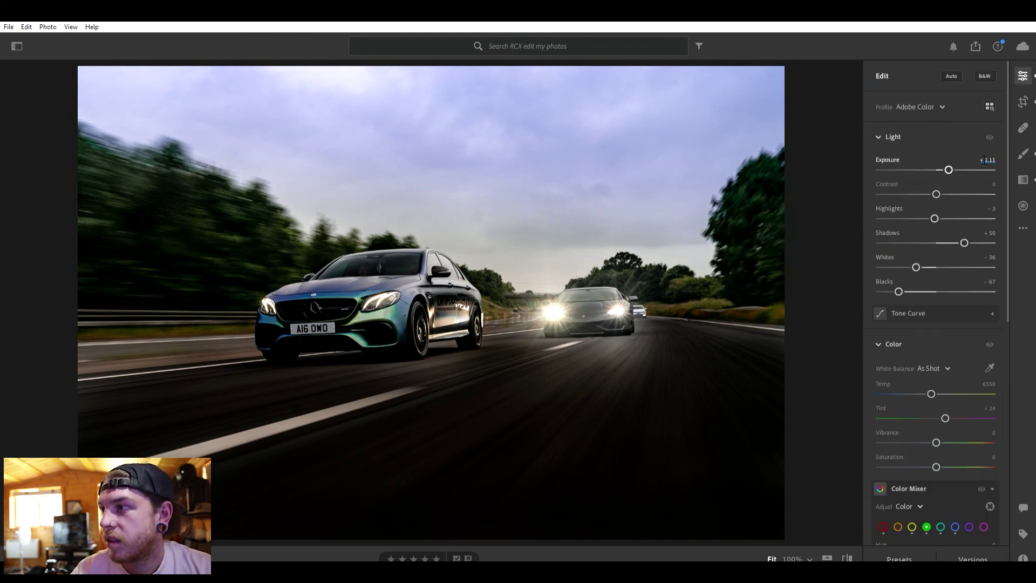
left_click_drag(949, 166, 951, 167)
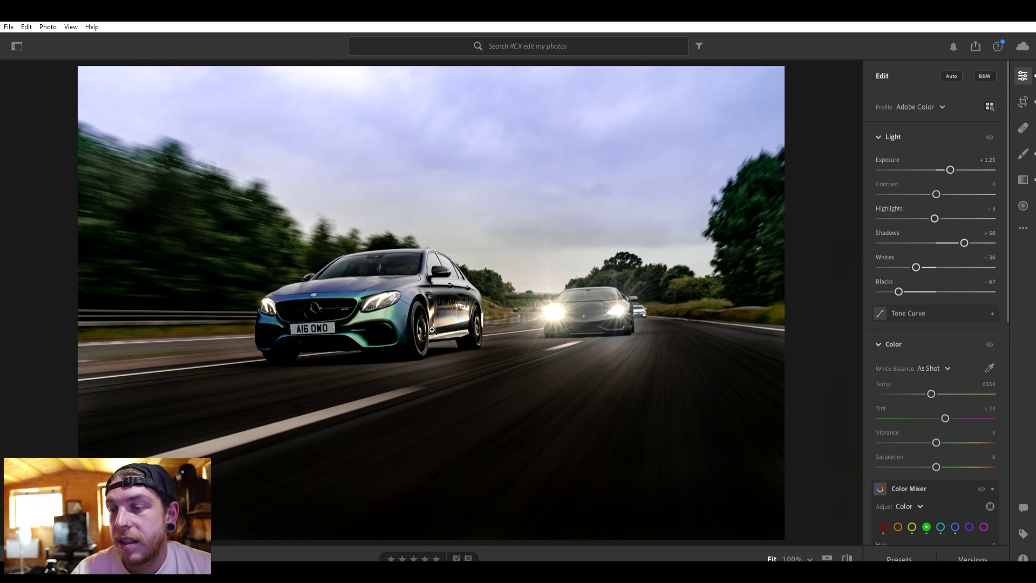
Place an inverted radial gradient with Feather 75 around the front car and set its Exposure to -0.32
left_click(1023, 204)
left_click_drag(343, 289, 507, 374)
left_click_drag(382, 304, 405, 317)
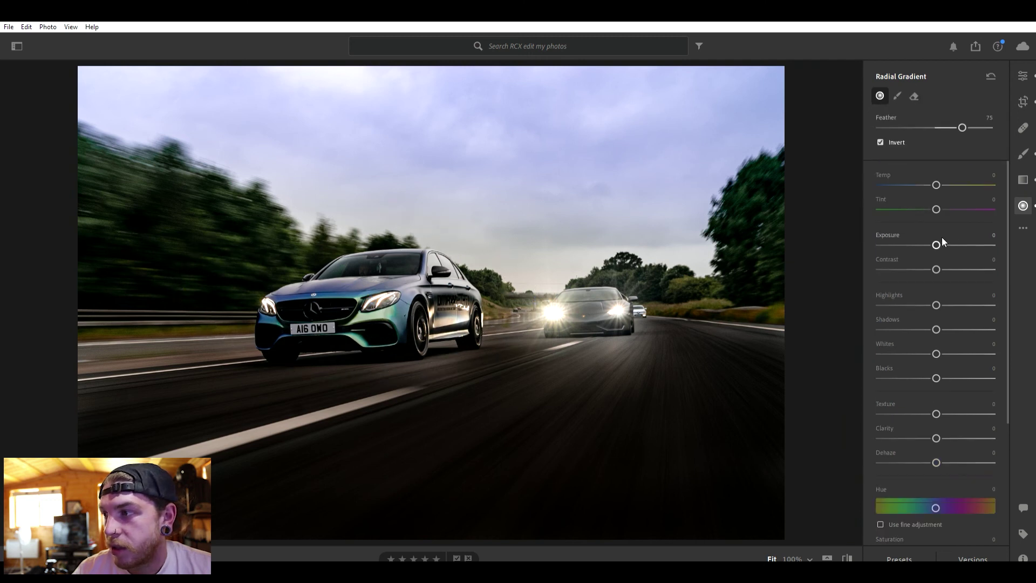
left_click_drag(937, 240, 932, 241)
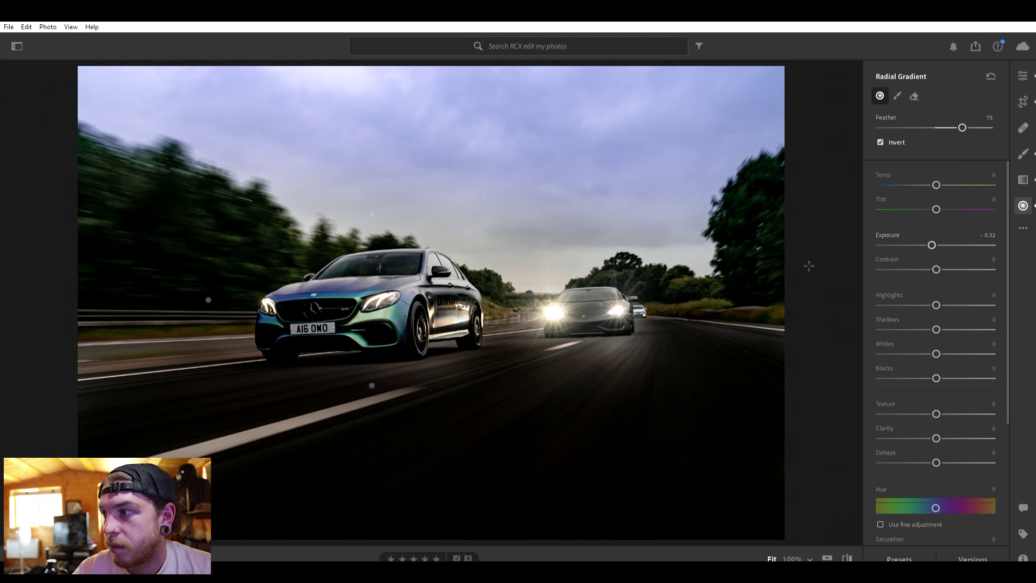
Add a second inverted radial gradient around the rear car with Exposure -0.32, and set the overall Exposure to +1.68
left_click_drag(607, 306, 642, 326)
left_click_drag(568, 299, 591, 302)
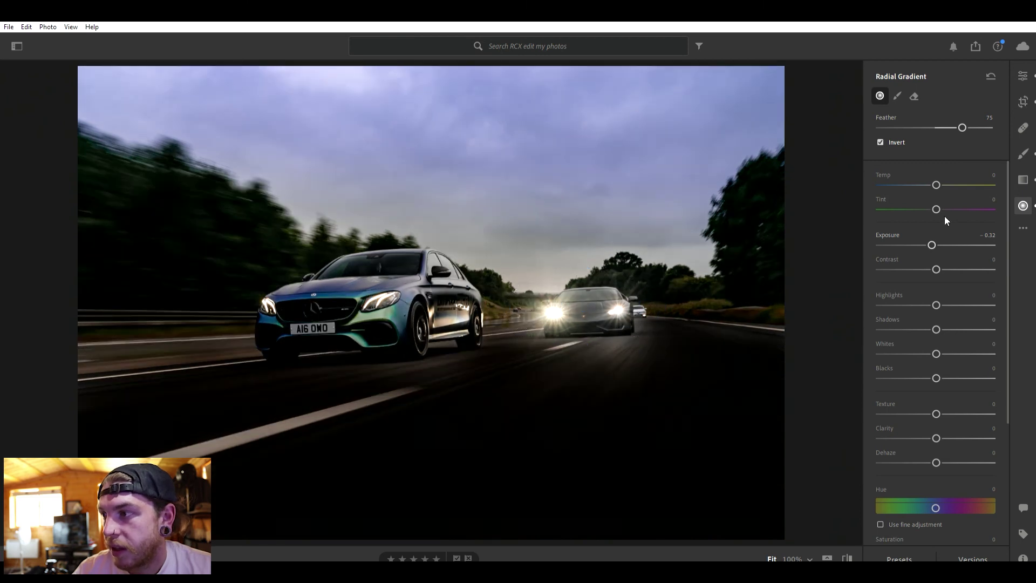
left_click(1023, 73)
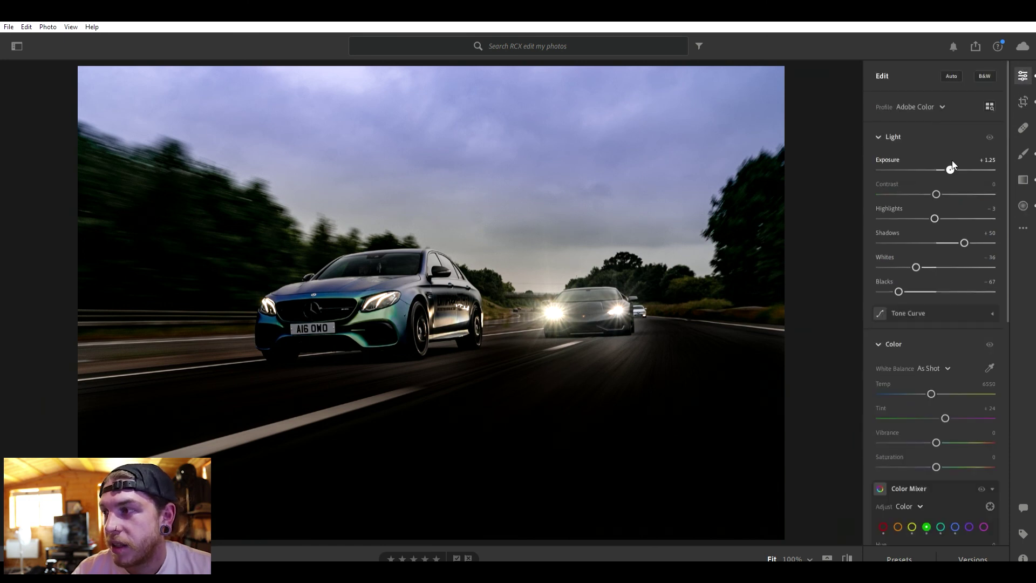
left_click_drag(953, 164, 957, 164)
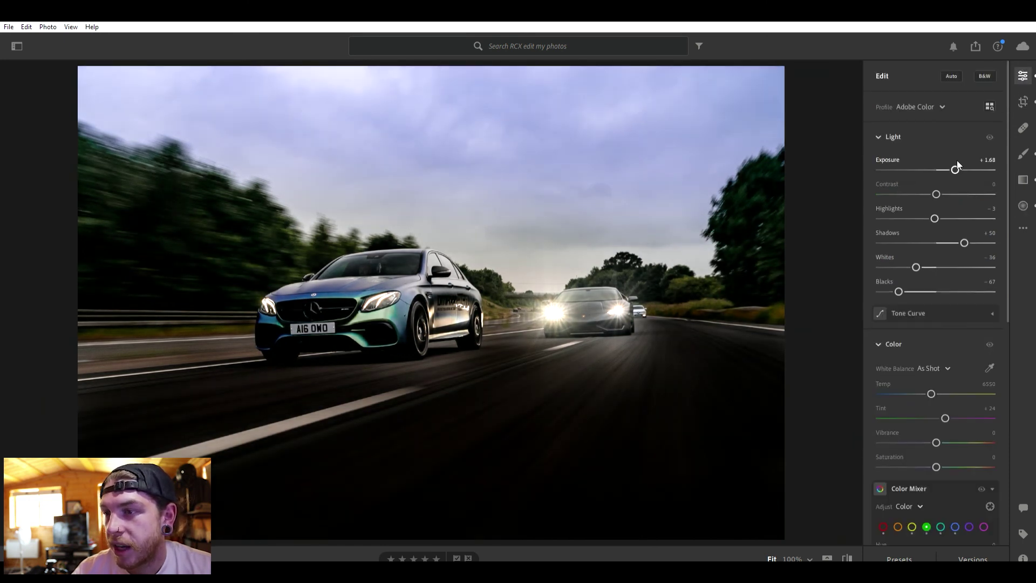
Examine the front car's bodywork, windscreen and surroundings at 100%
scroll(894, 340, "down", 10)
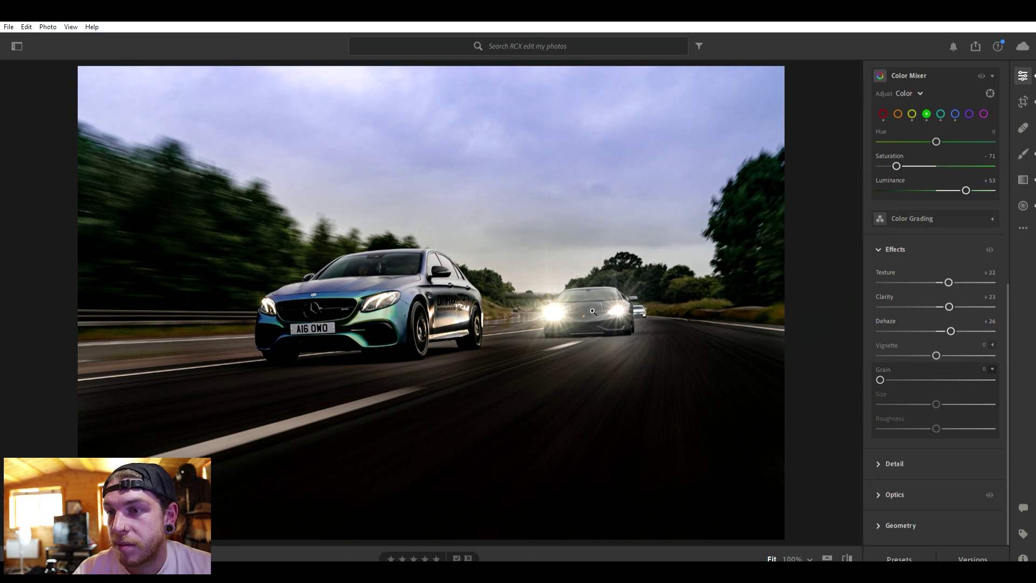
left_click(391, 307)
left_click_drag(392, 306, 536, 353)
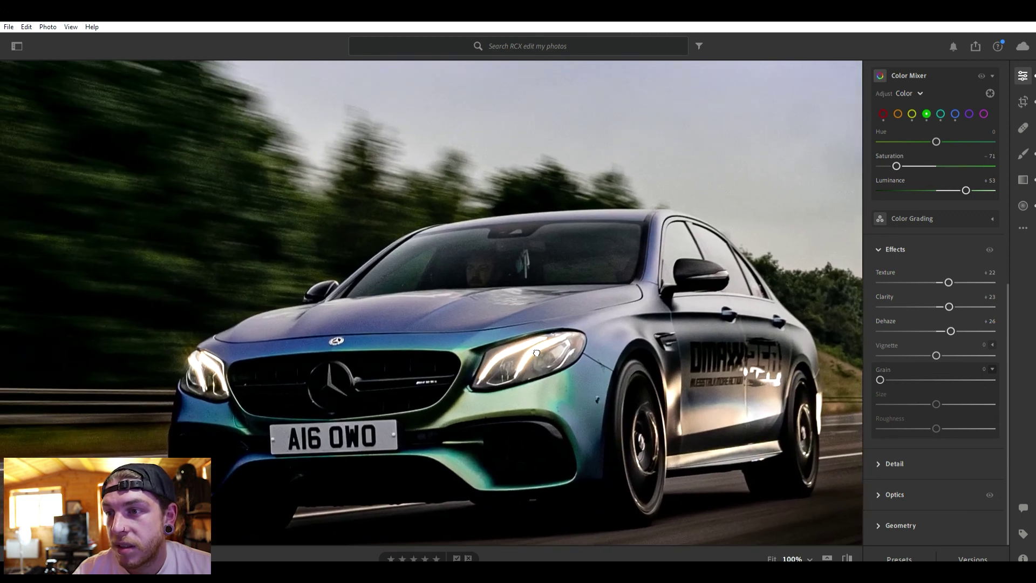
left_click(541, 346)
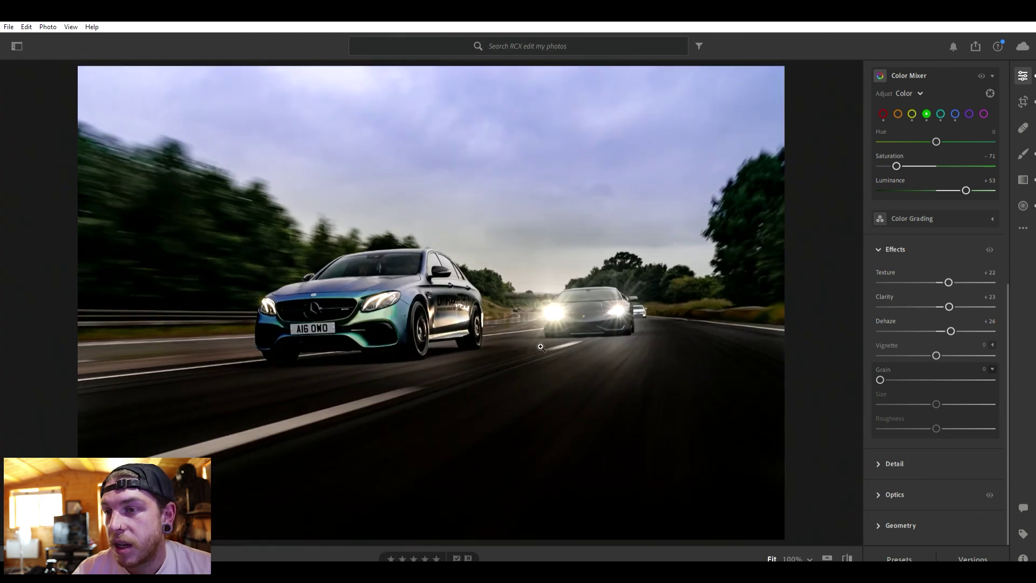
left_click(413, 313)
left_click(323, 234)
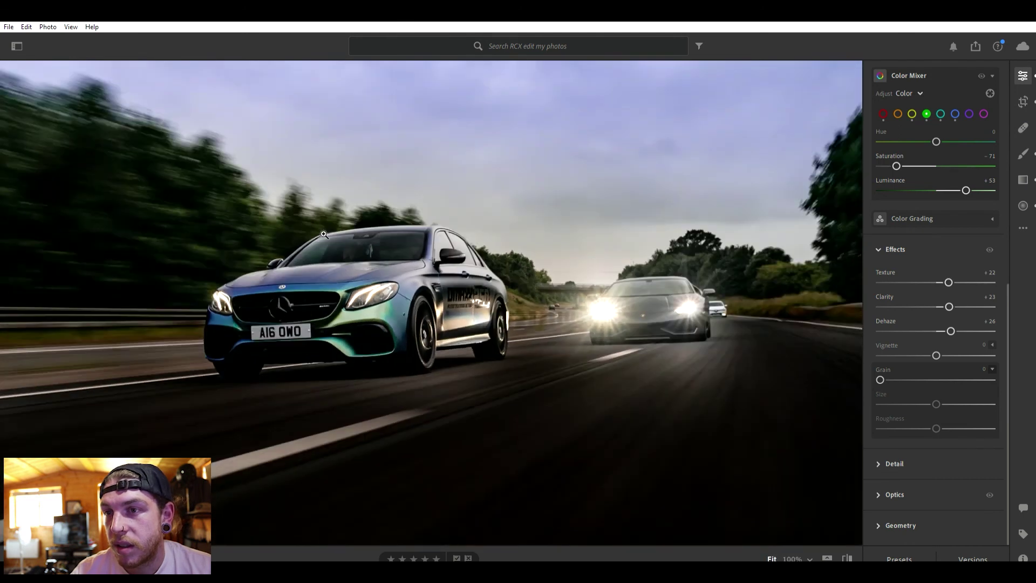
left_click(361, 279)
left_click_drag(361, 277, 552, 438)
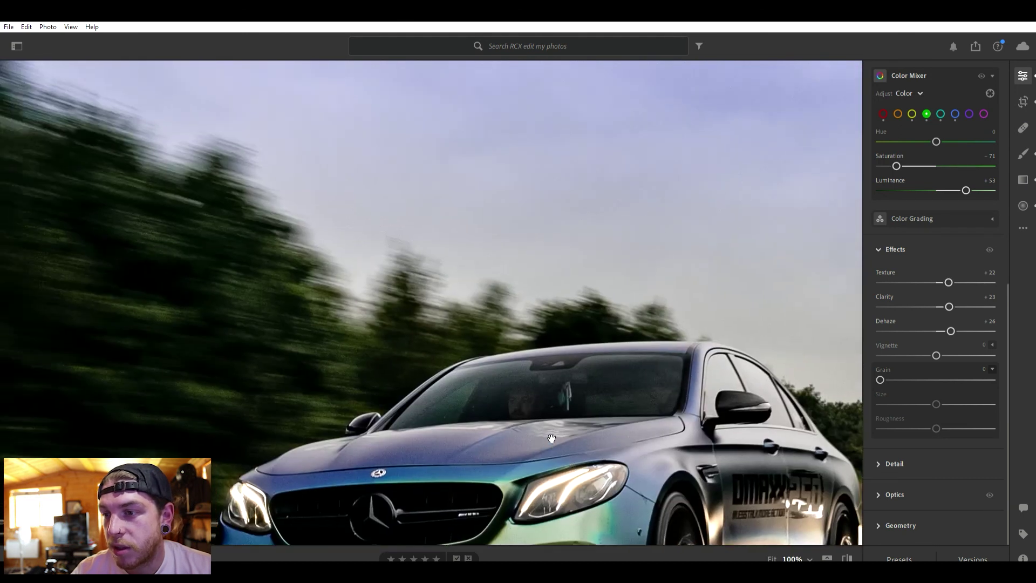
left_click_drag(628, 465, 620, 340)
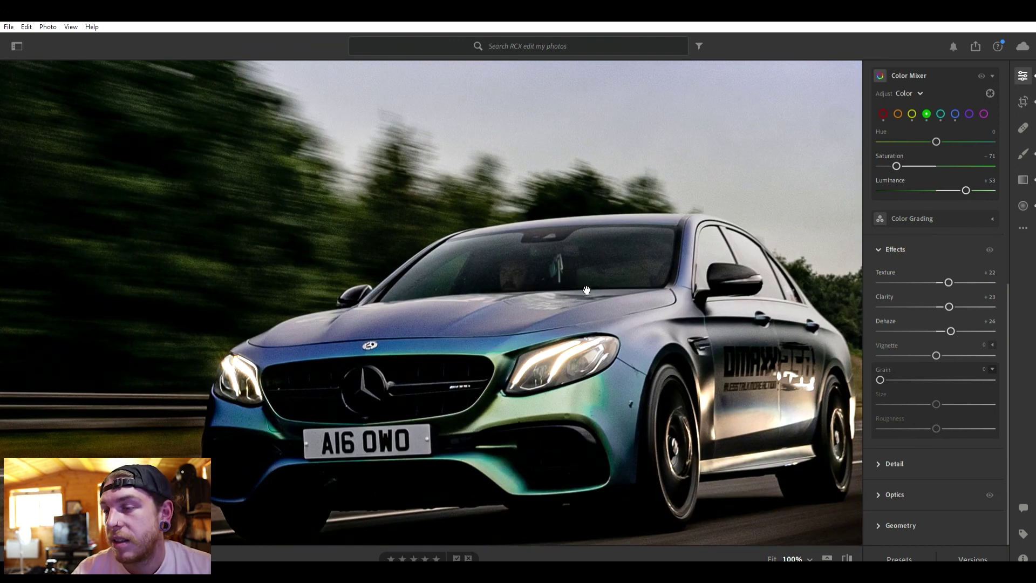
Darken the front car's windscreen with a new size 6 brush at Exposure -1.40, and return to the fitted view and global edit settings
left_click(1023, 154)
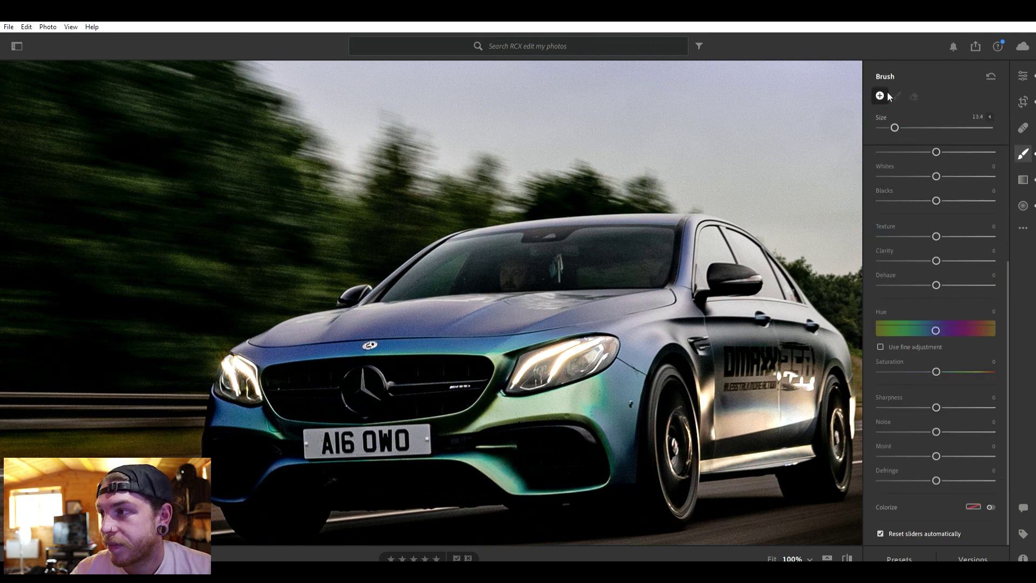
scroll(928, 216, "up", 3)
left_click_drag(936, 183, 916, 182)
mouse_move(410, 276)
left_mouse_down()
mouse_move(578, 266)
mouse_move(453, 280)
mouse_move(530, 291)
mouse_move(674, 243)
left_mouse_up()
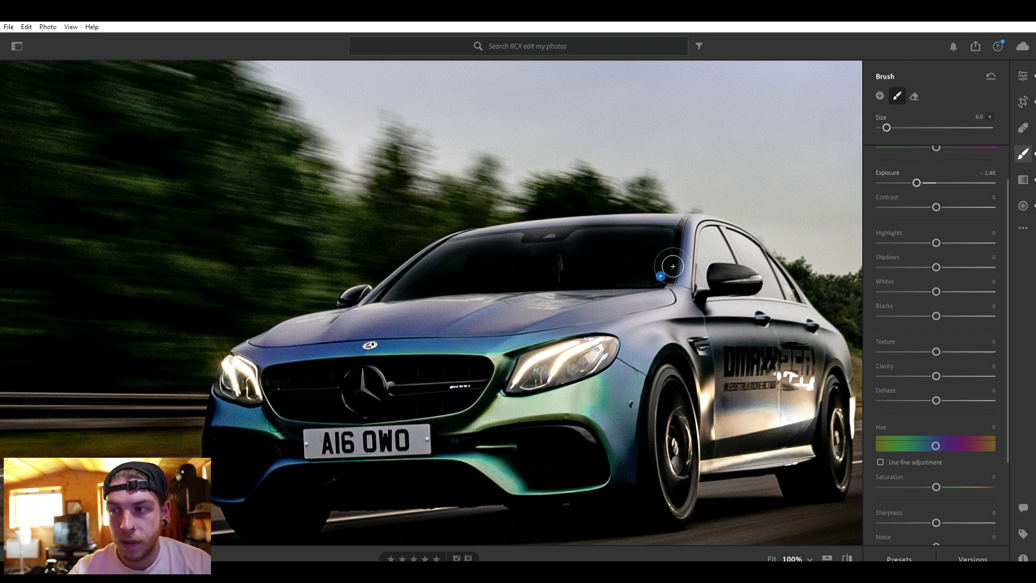
key("z")
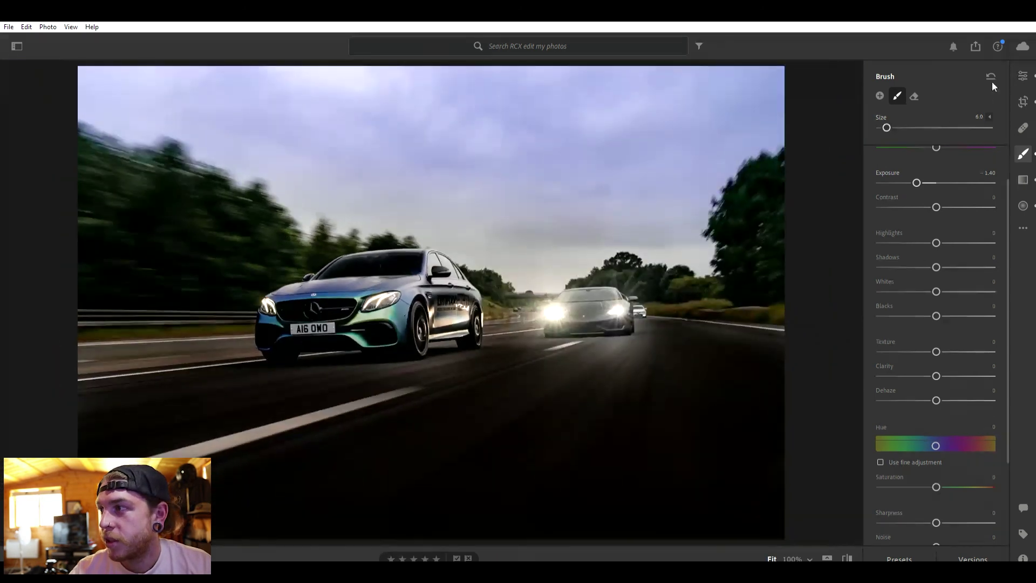
scroll(991, 82, "down", 1)
left_click(1023, 73)
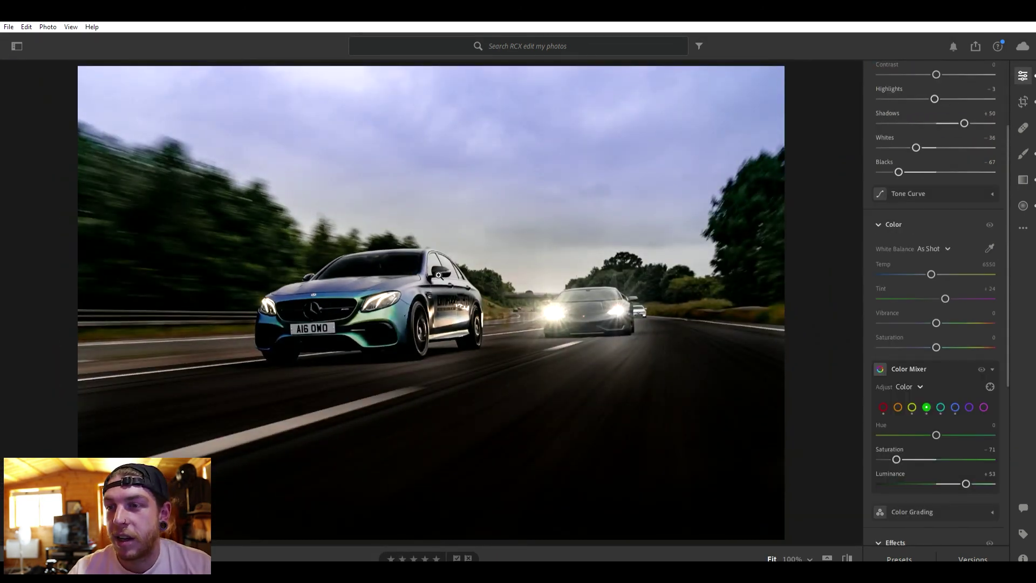
Compare the edited photo with the original, both in the fitted view and at 100% on the front car
left_click(415, 258)
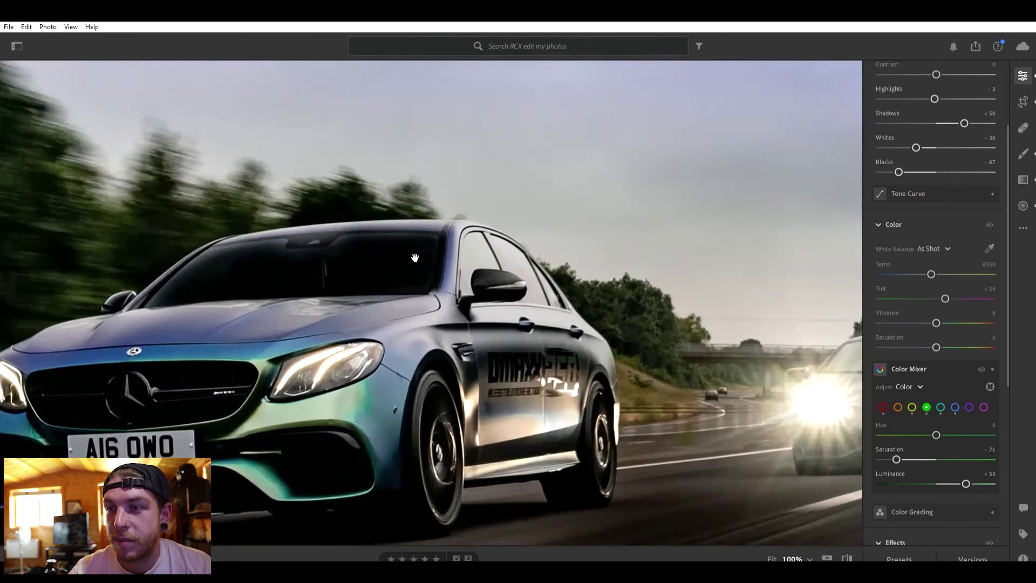
left_click(414, 258)
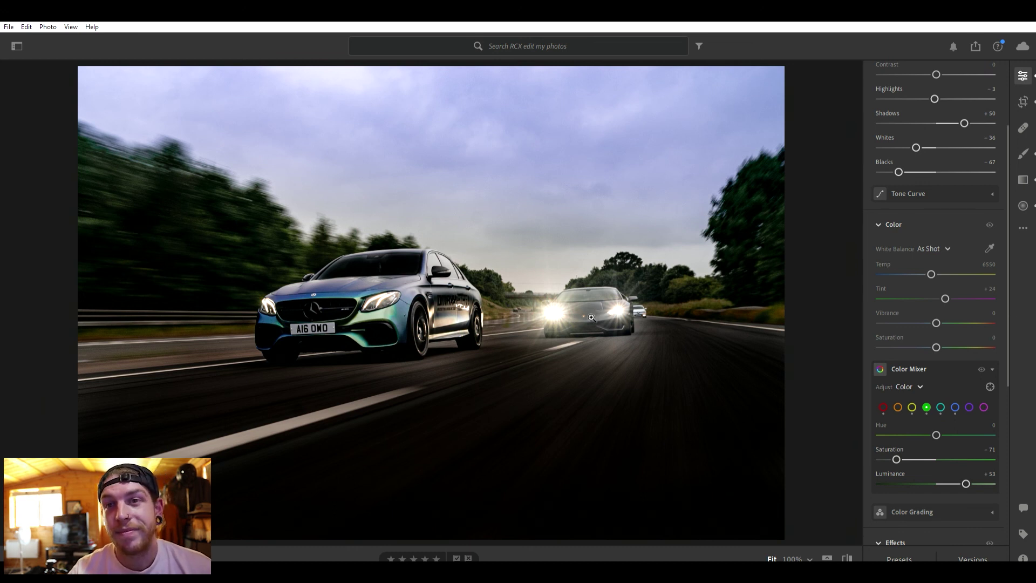
key("backslash")
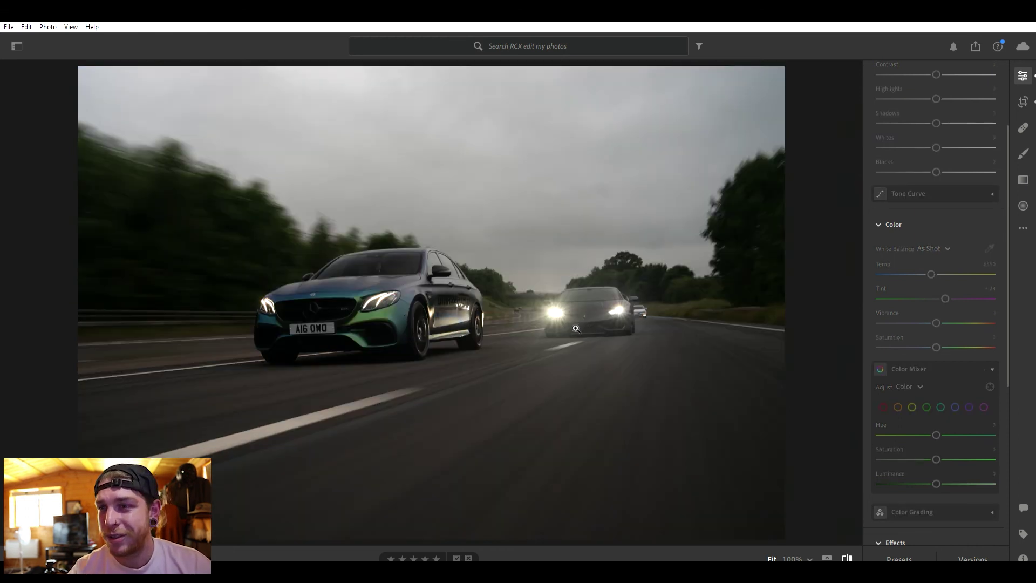
key("backslash")
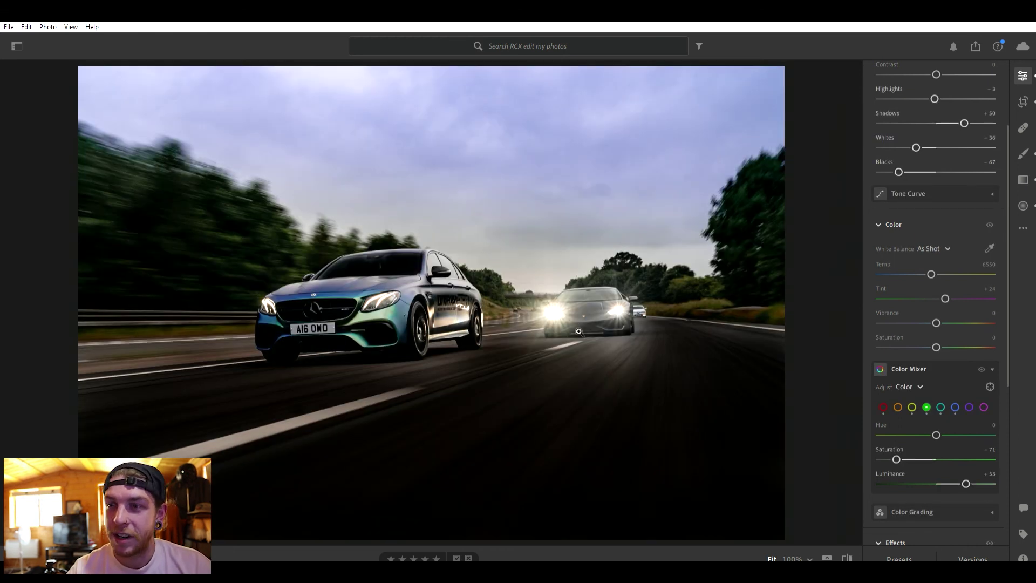
left_click(410, 306)
left_click(416, 282)
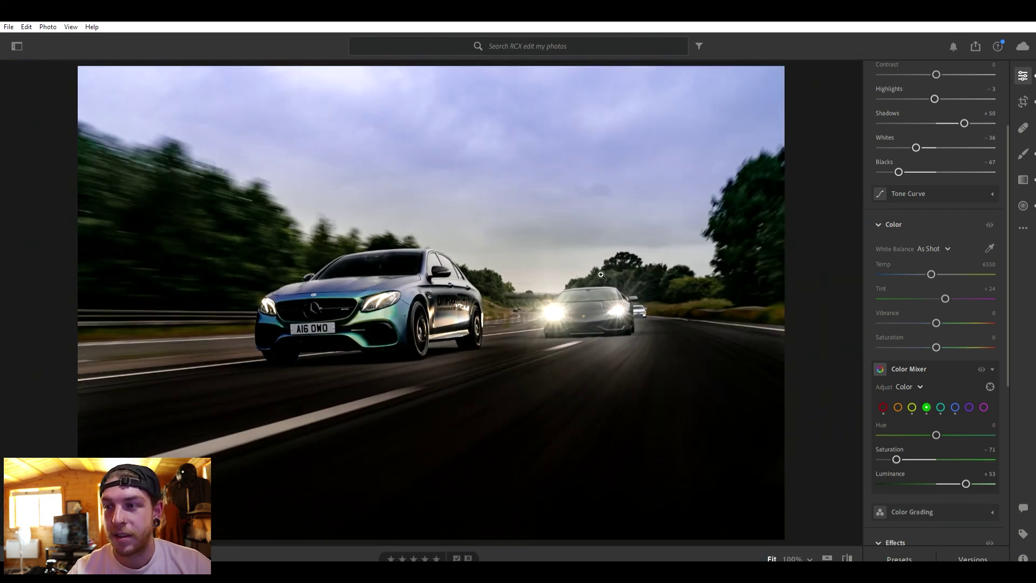
left_click(327, 301)
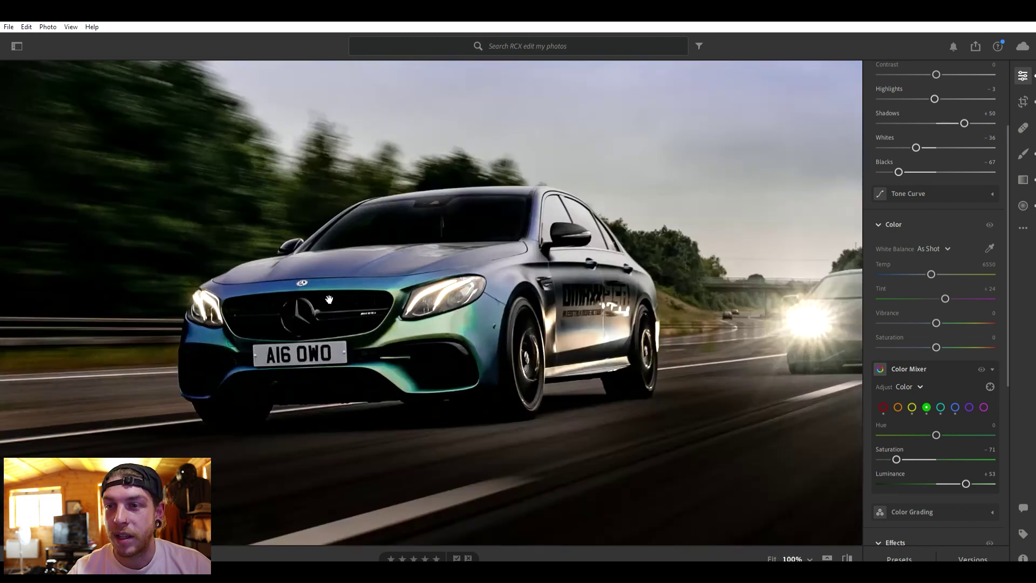
key("backslash")
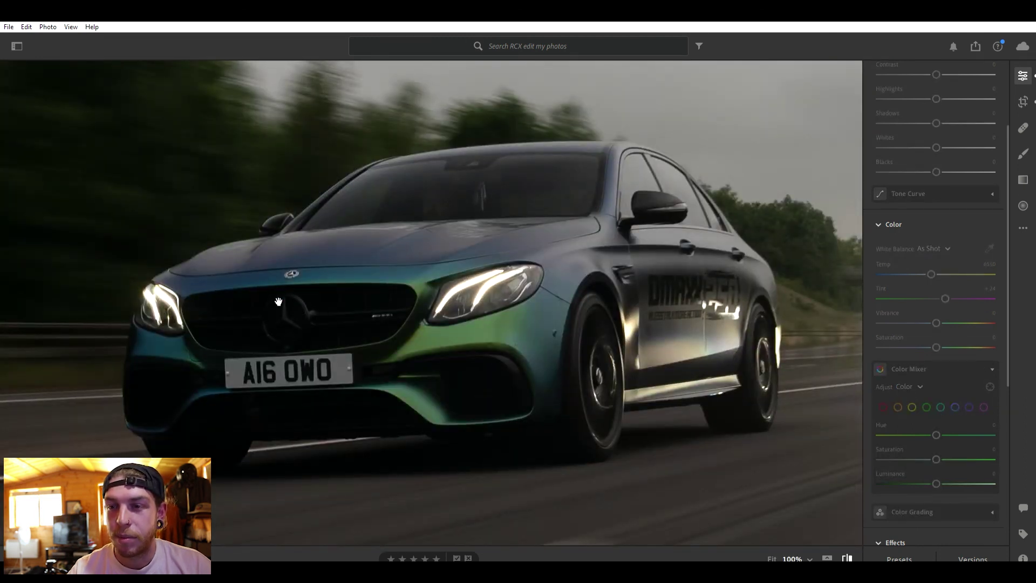
key("backslash")
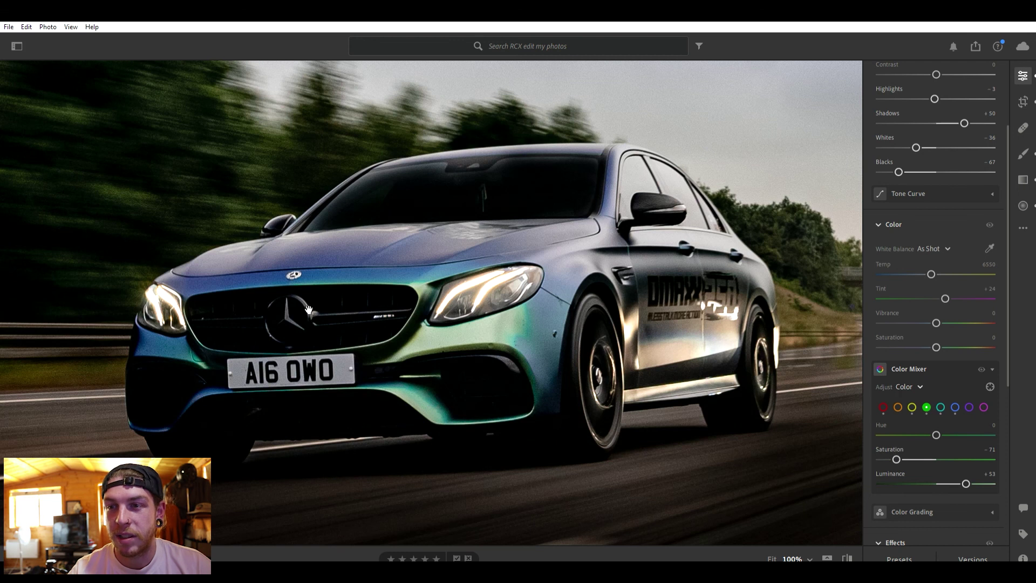
left_click(577, 294)
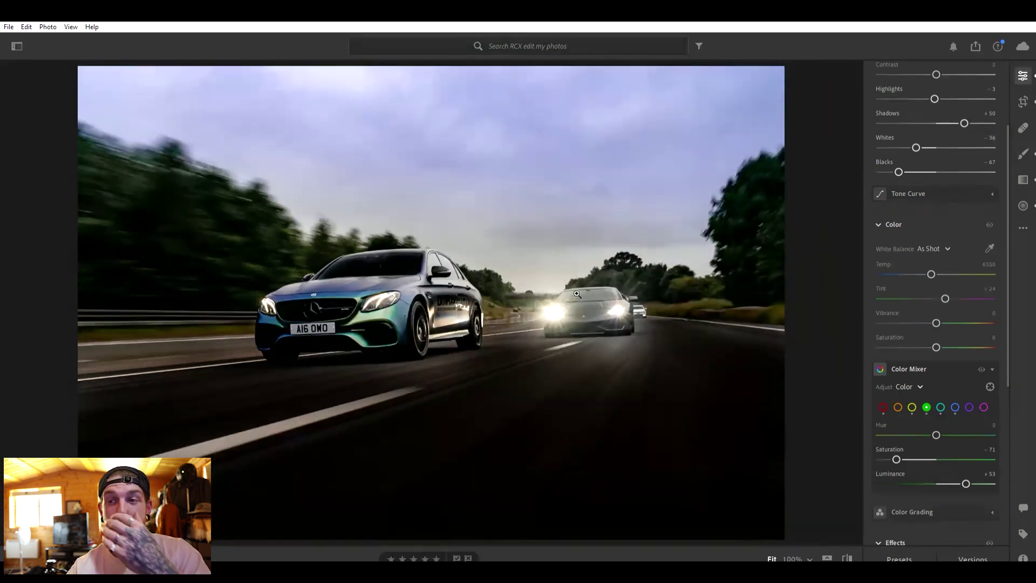